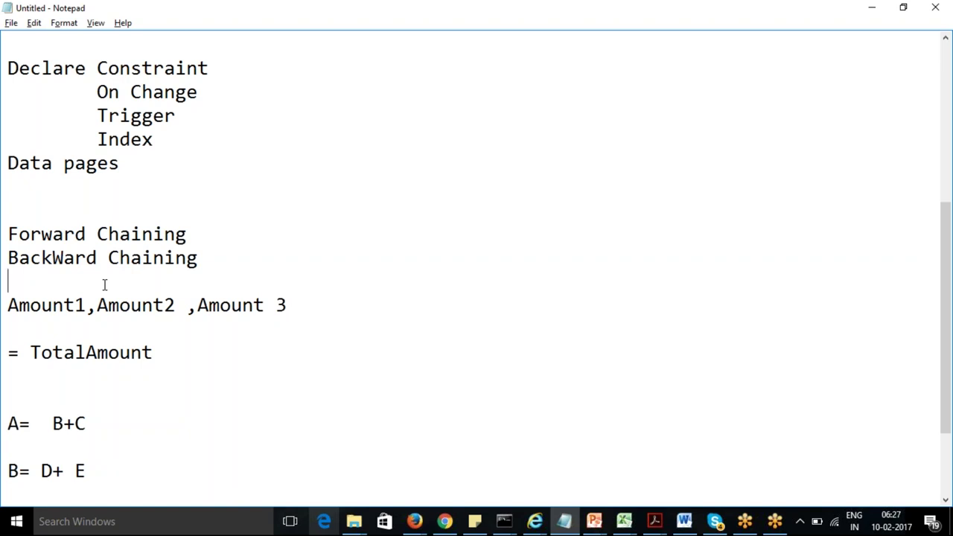
Switch to Pega Designer Studio and open the SelectProducts_0_Purchase section from the Purchase class in the application explorer
key(alt+Tab)
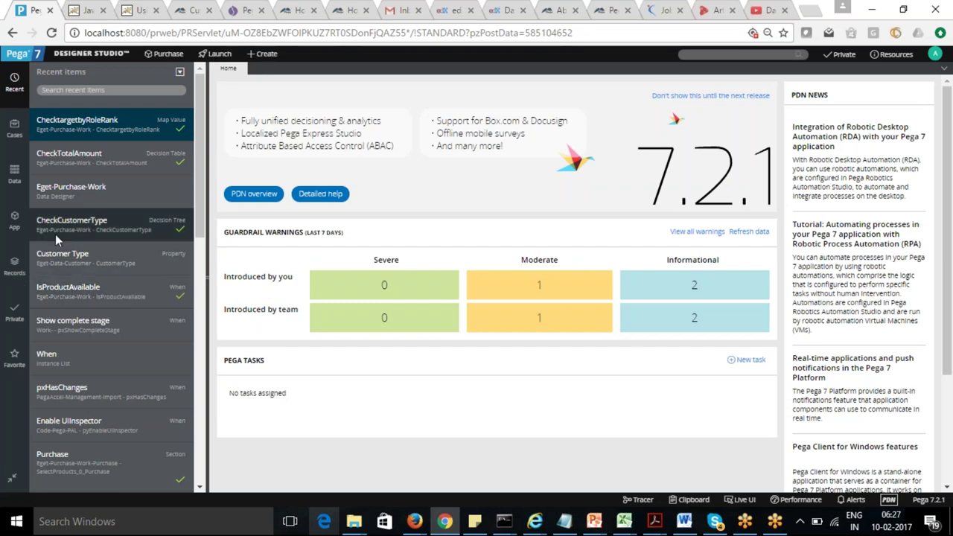
click(14, 220)
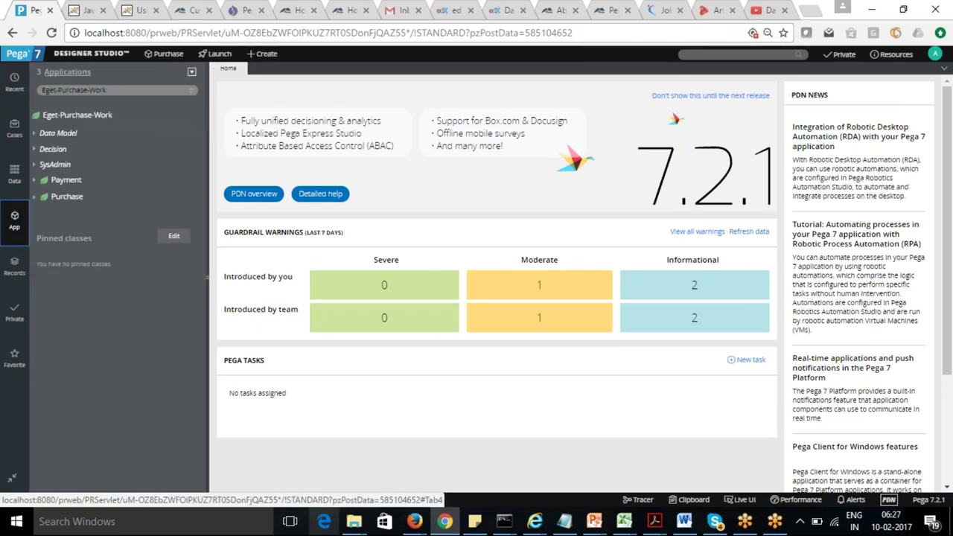
click(34, 198)
click(43, 262)
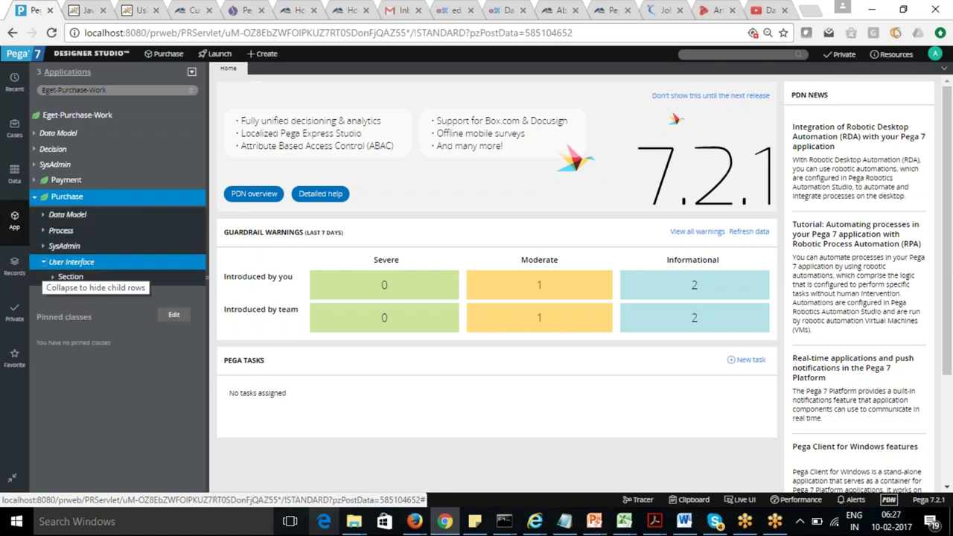
click(53, 276)
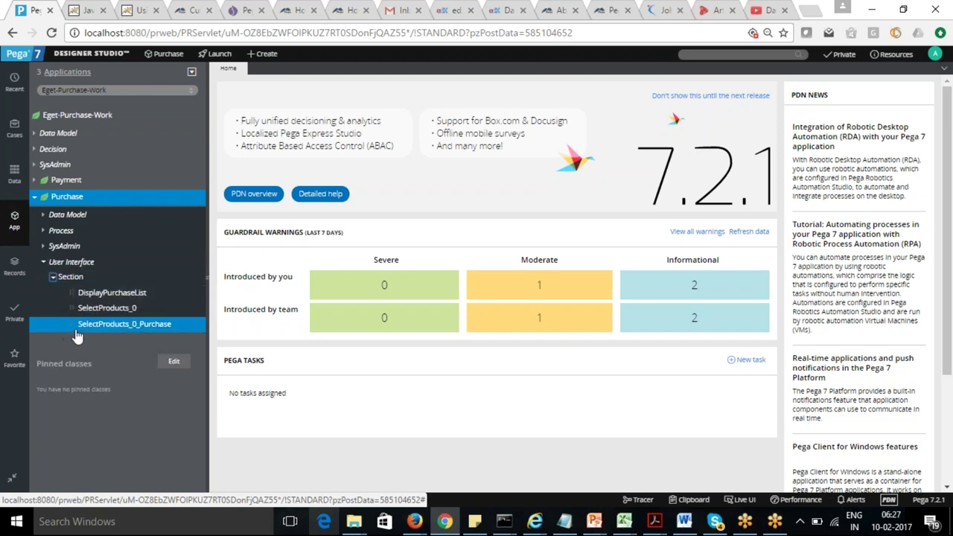
click(110, 325)
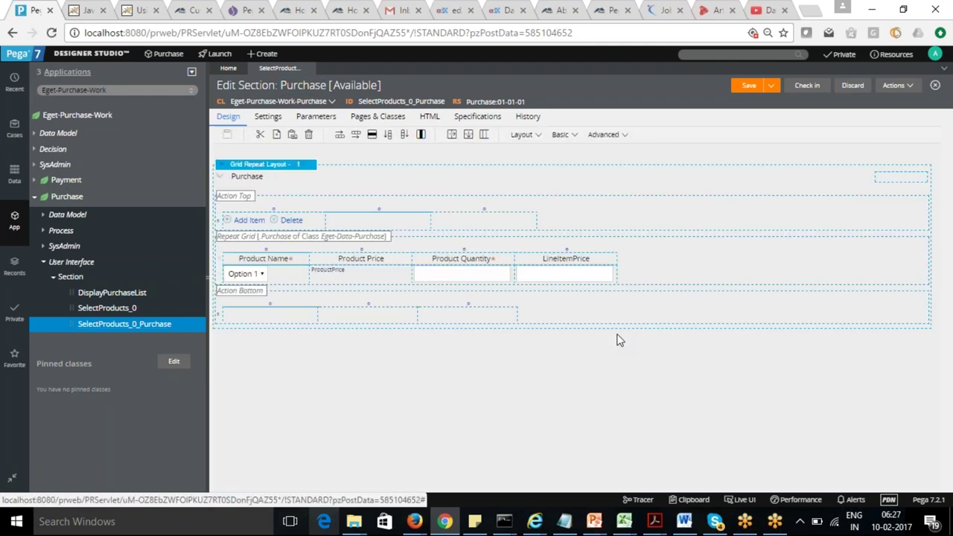
Set the edit options of the Product Price cell in the Purchase repeat grid to Editable and submit the cell properties
click(564, 277)
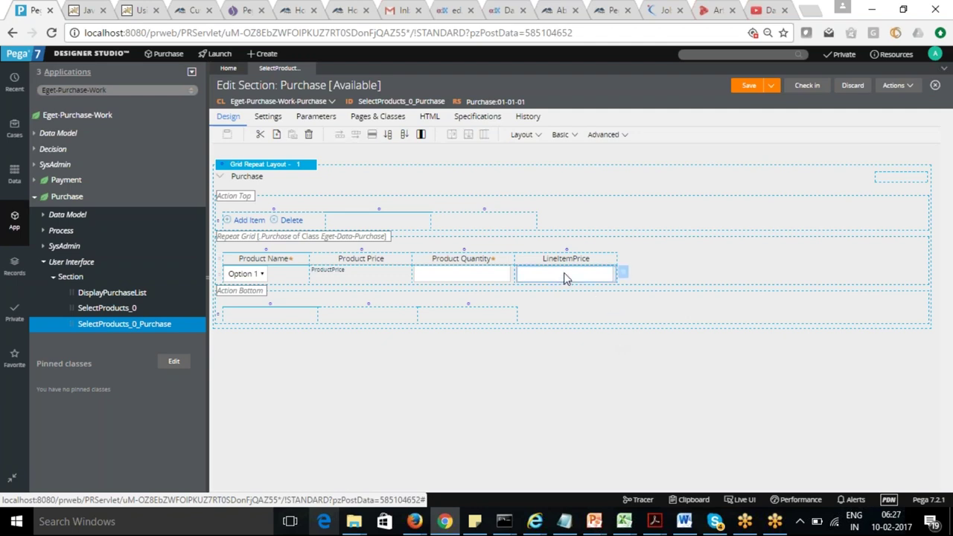
click(362, 281)
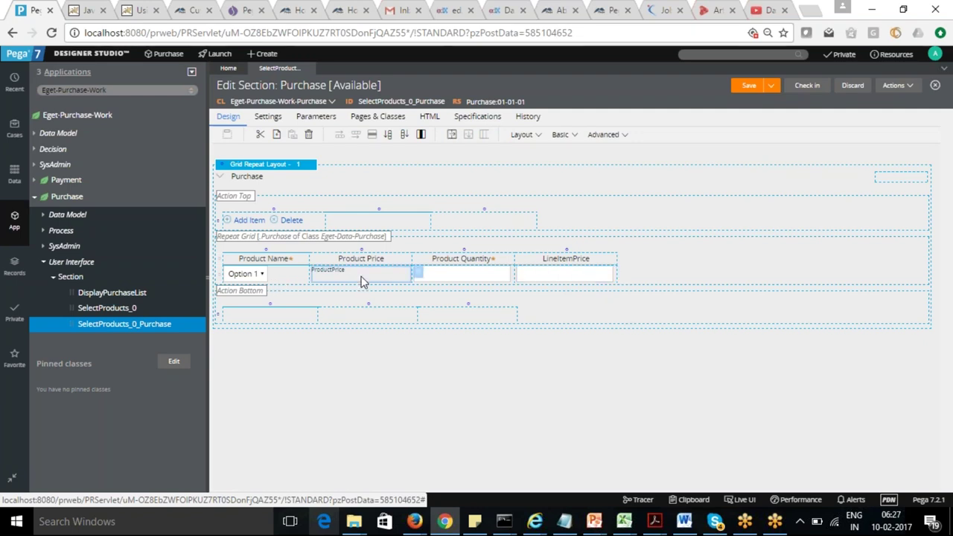
click(418, 274)
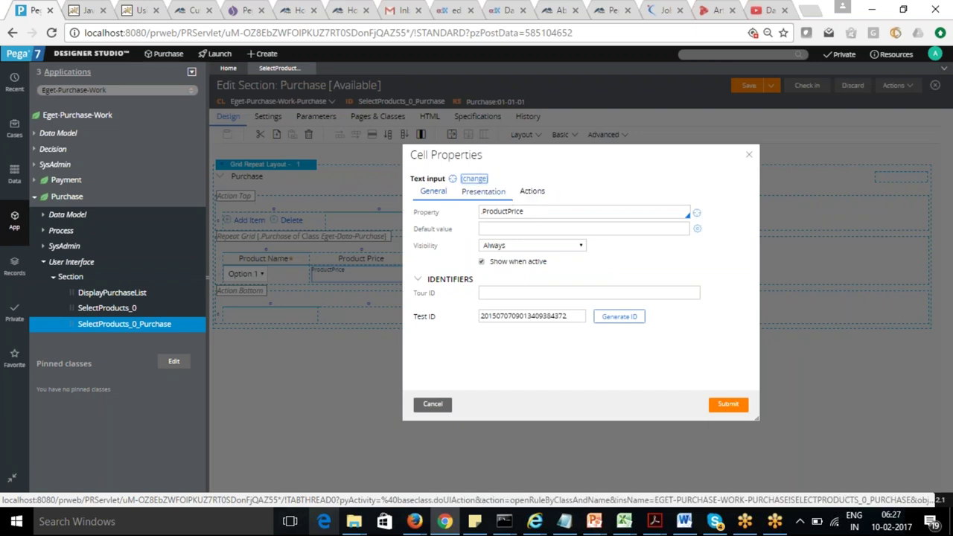
click(484, 196)
click(581, 214)
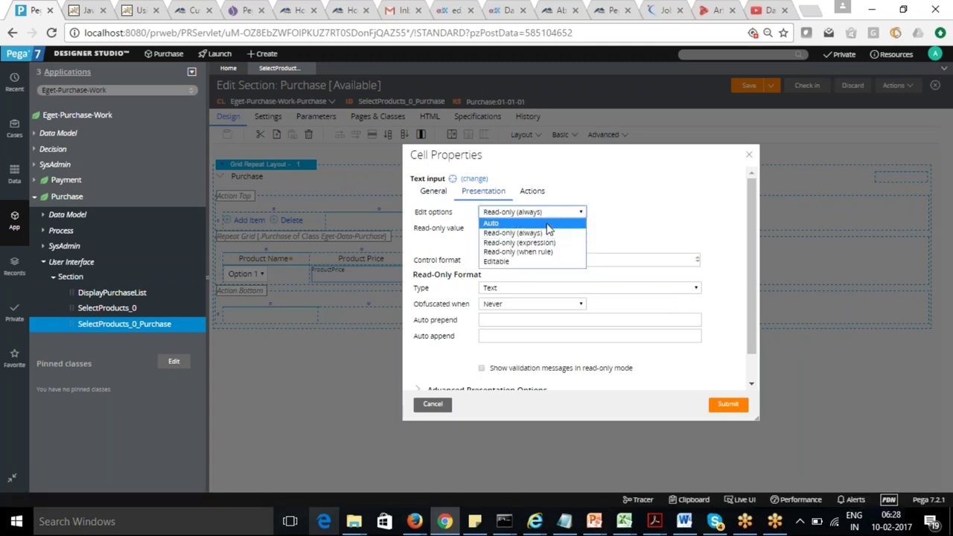
click(547, 261)
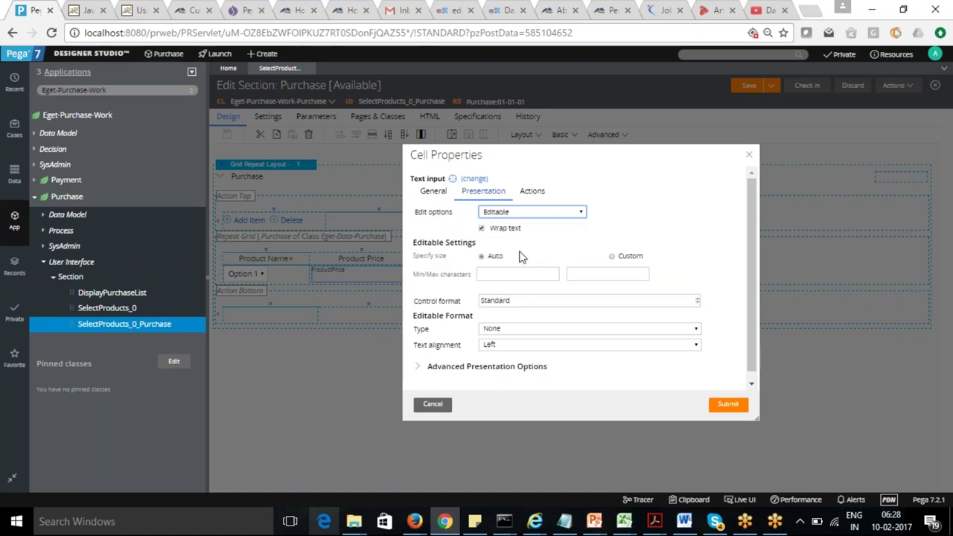
click(728, 406)
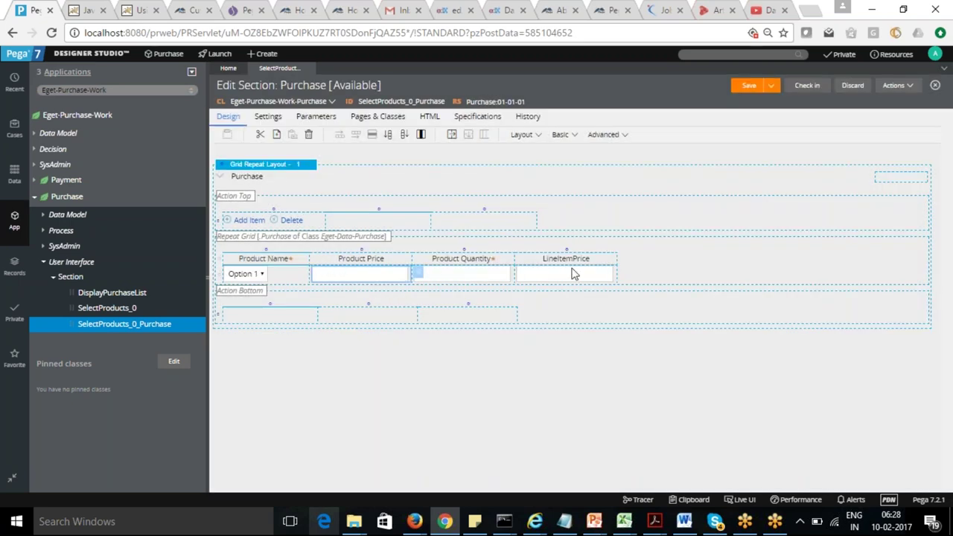
Check the cell properties of the LineItemPrice column and close them without changes
click(586, 277)
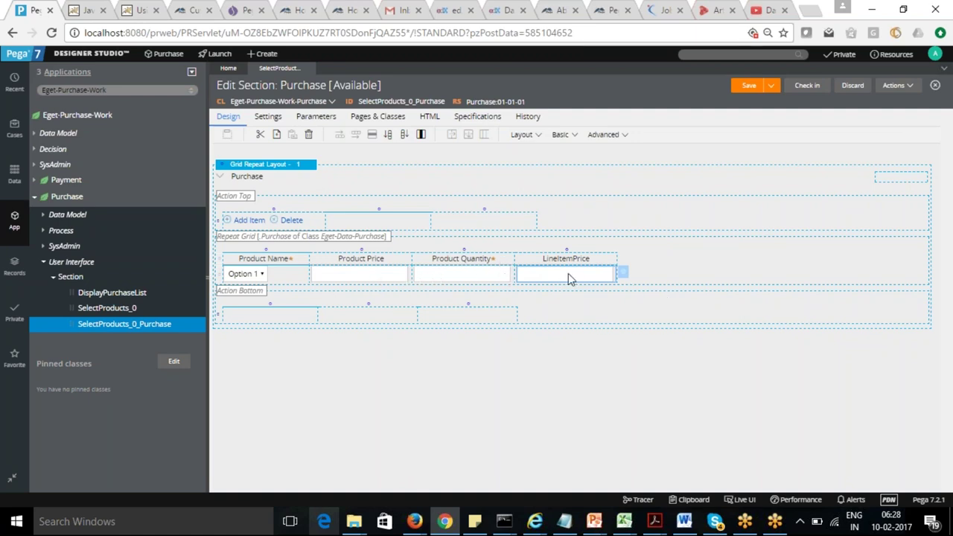
click(624, 276)
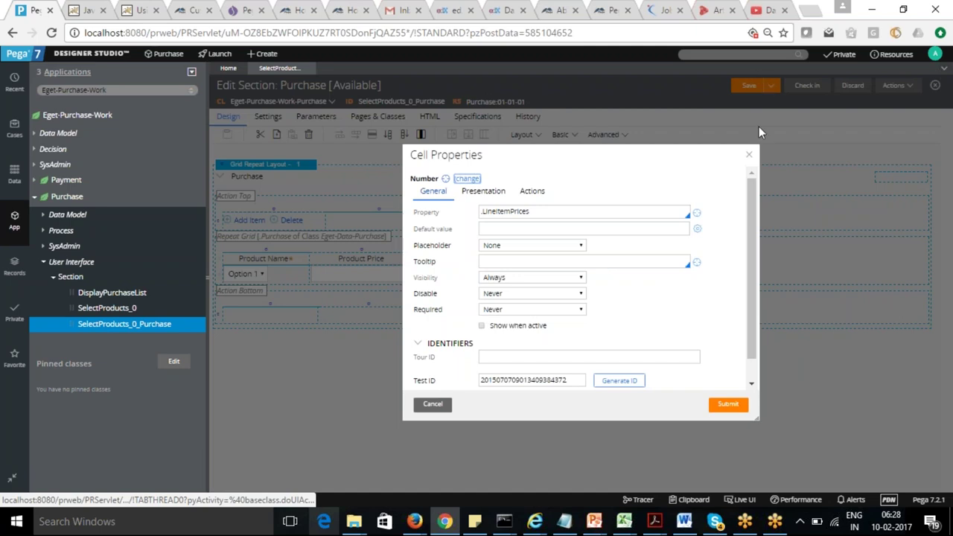
click(748, 155)
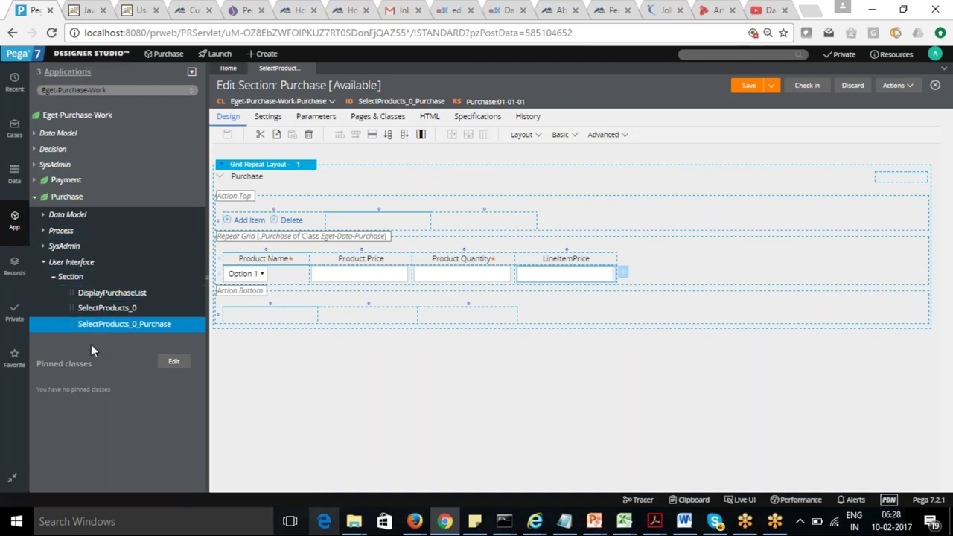
Expand the Purchase class's data model to its Purchase page list property and open that property record
click(42, 215)
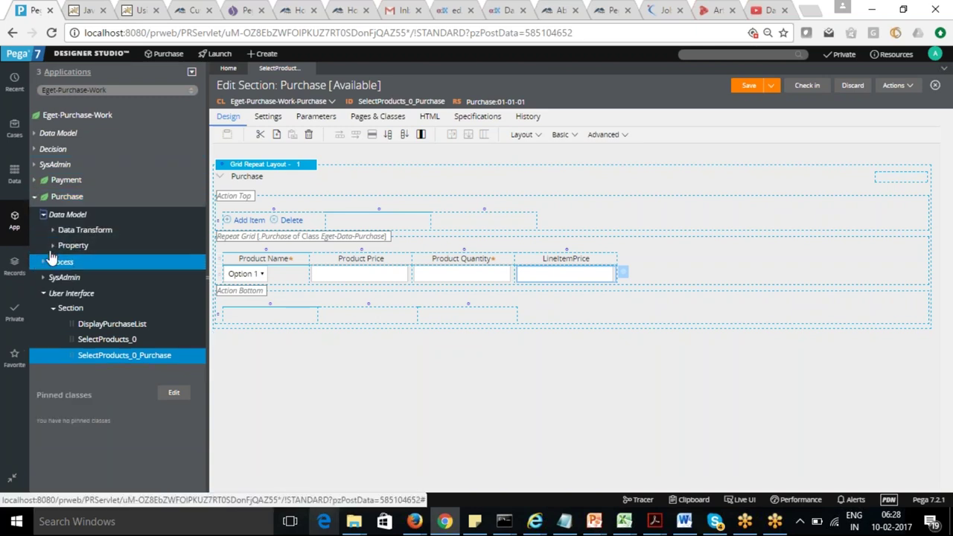
click(53, 245)
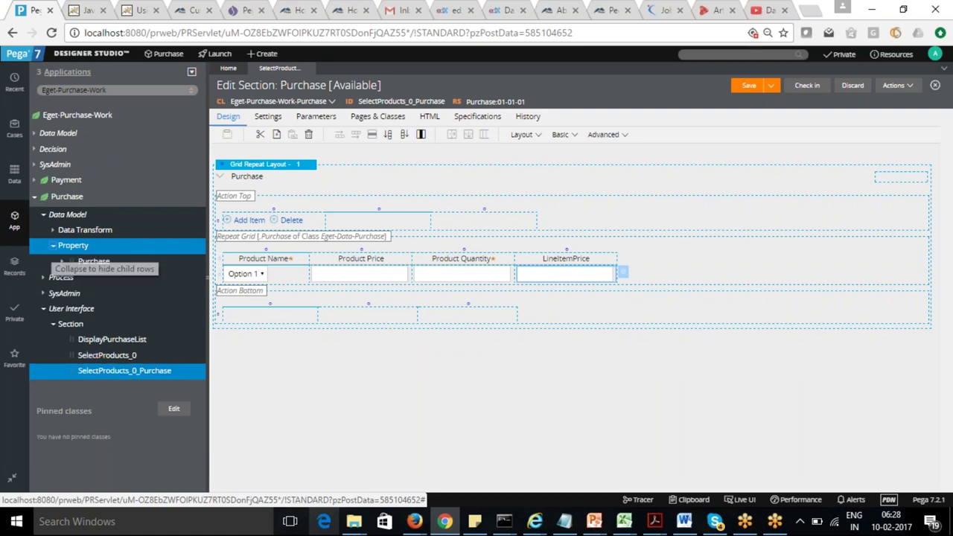
click(63, 261)
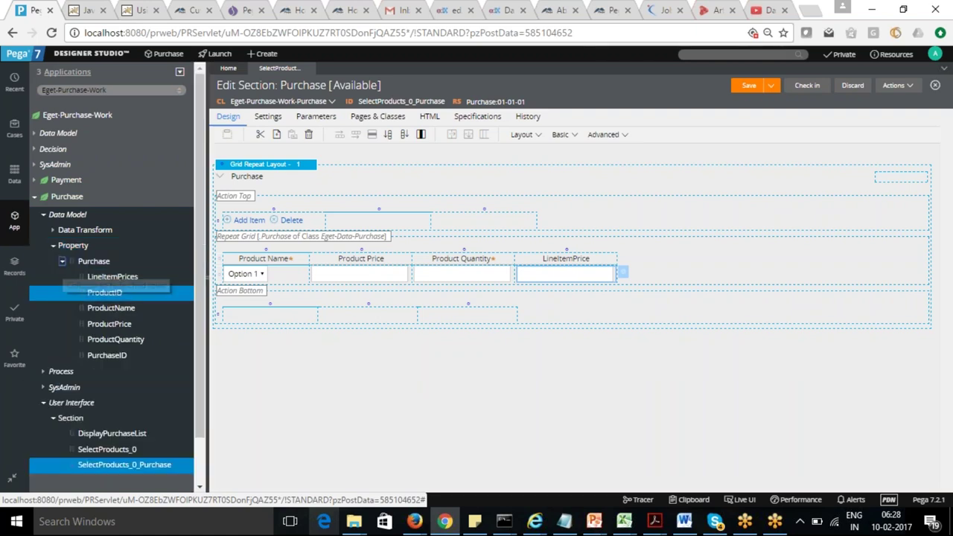
click(109, 324)
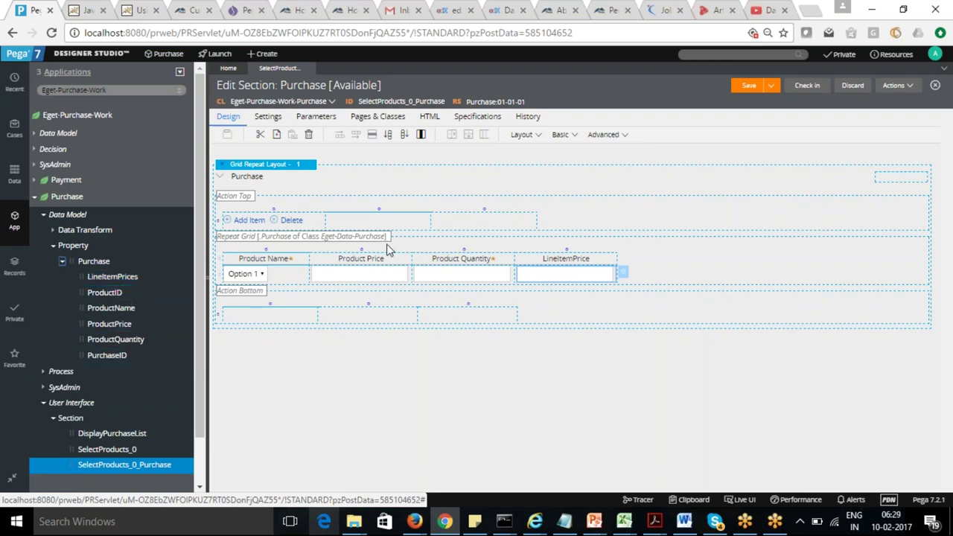
click(83, 262)
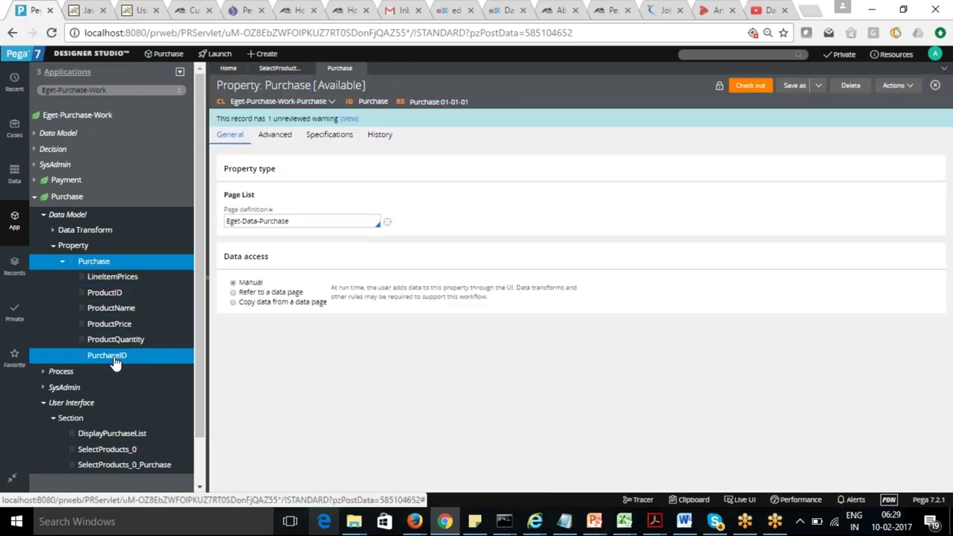
Define a declare expression on the LineItemPrices property with the label "Calculate Line Item Price", then create and open it
click(119, 277)
right_click(78, 285)
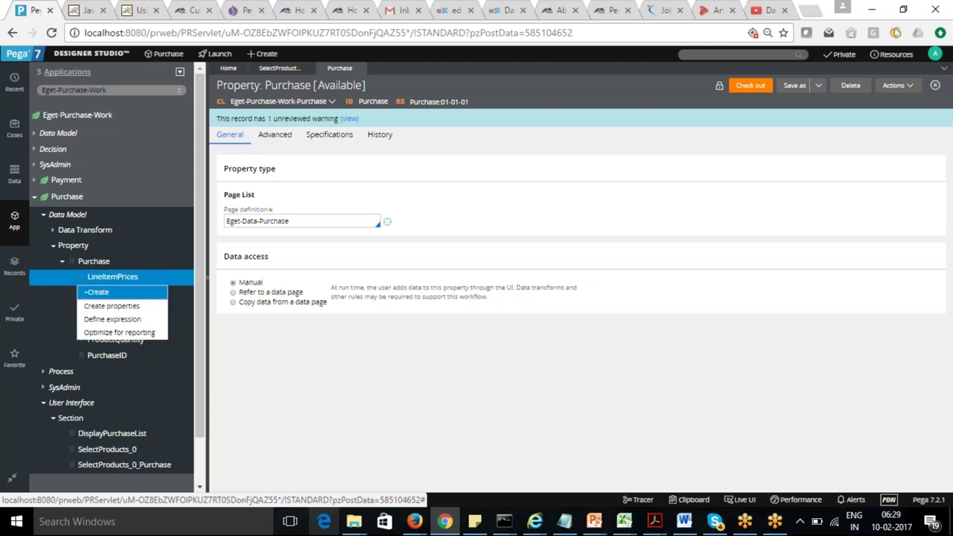
click(113, 318)
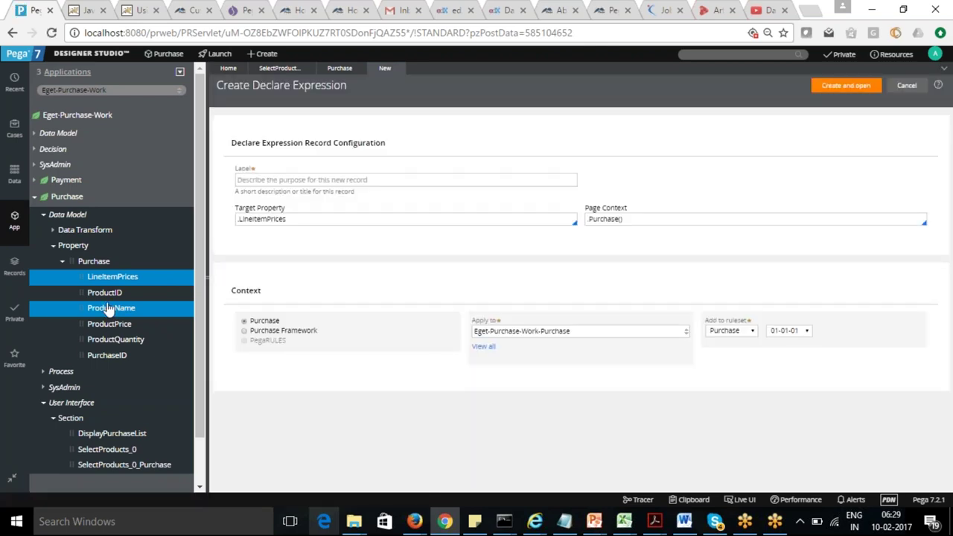
click(296, 181)
text(Calcula)
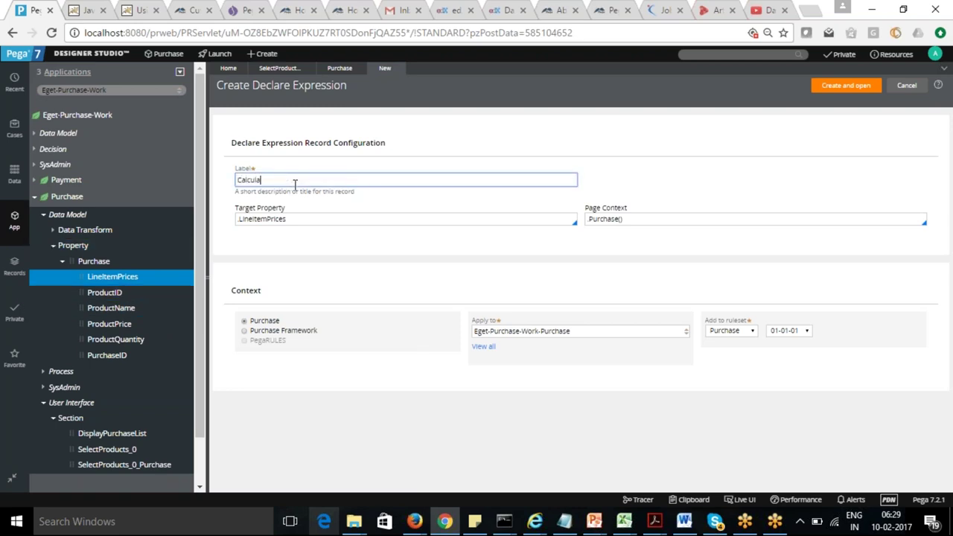
text(te Line Item Price)
click(673, 283)
click(835, 85)
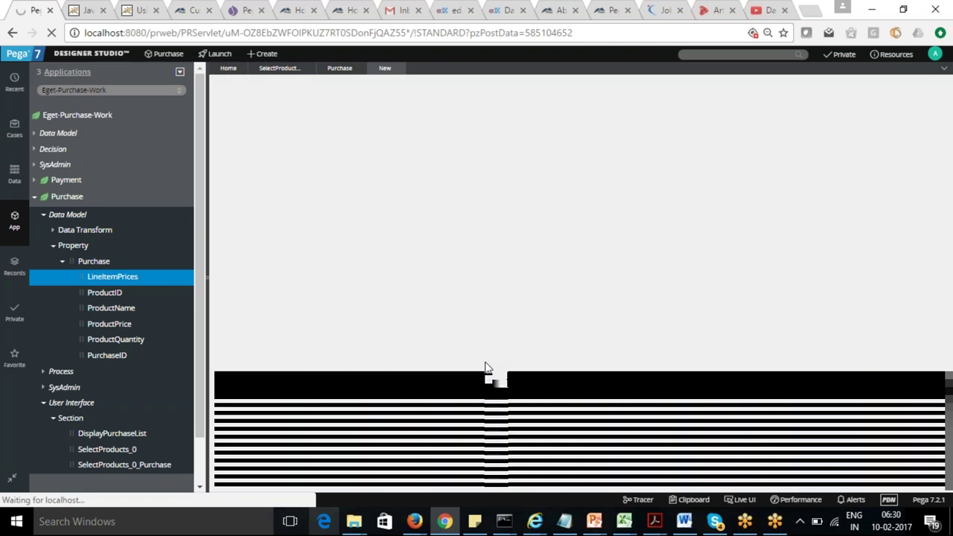
Set LineItemPrice to the value of .ProductPrice * .ProductQuantity and try to save the declare expression
click(436, 204)
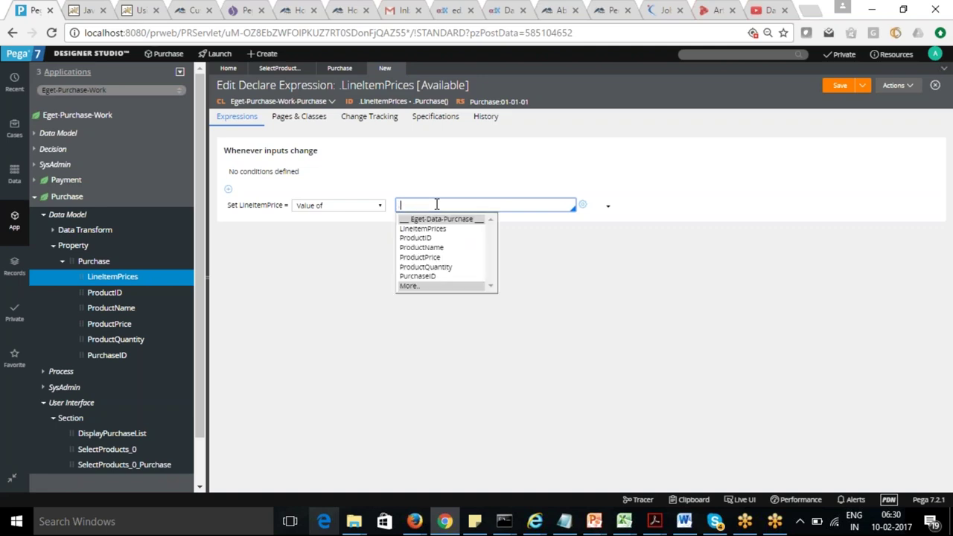
click(429, 258)
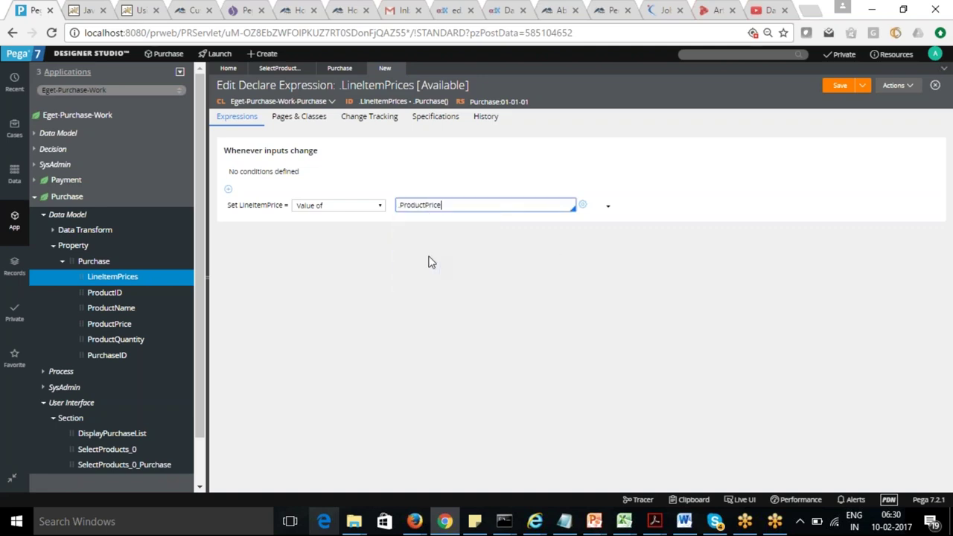
text(*)
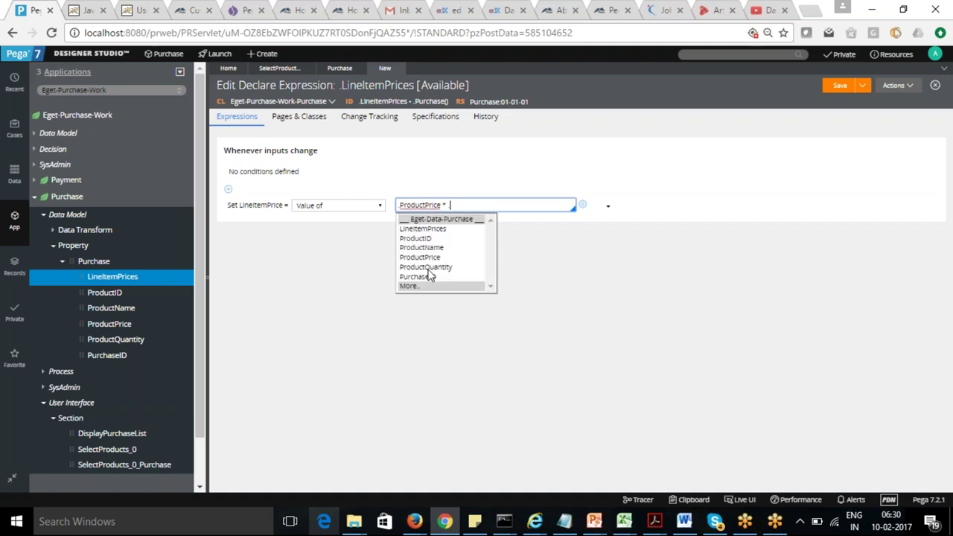
click(429, 267)
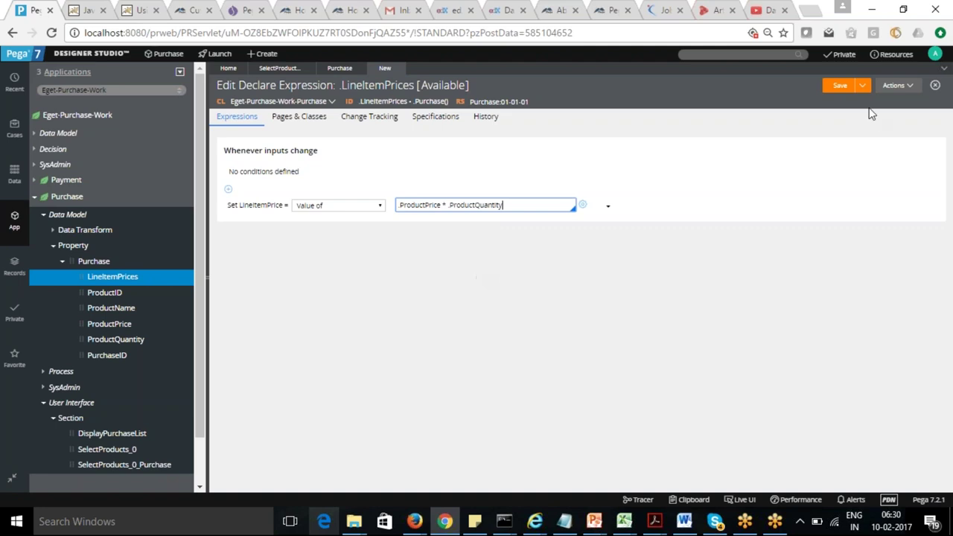
click(841, 88)
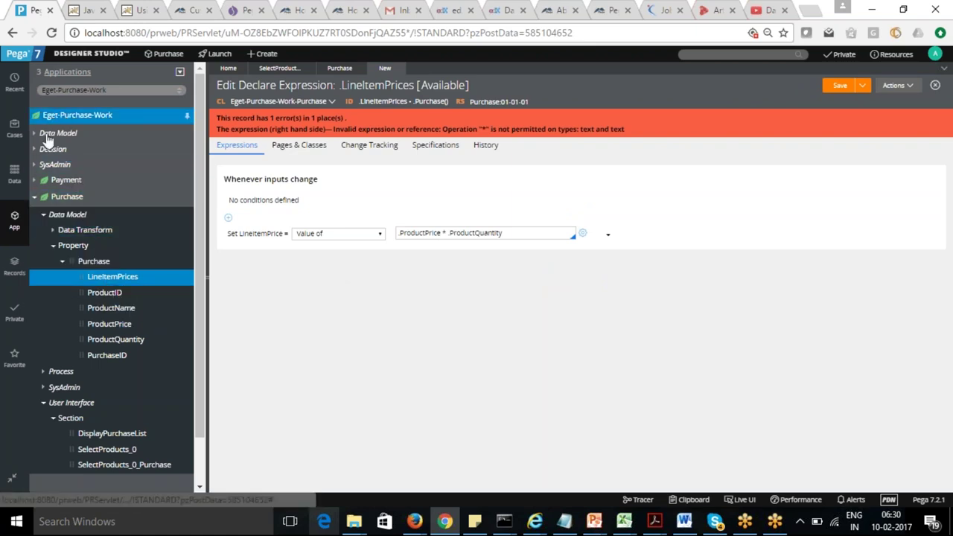
Open the Purchase data type and change the Product Price field's type to Decimal
click(13, 174)
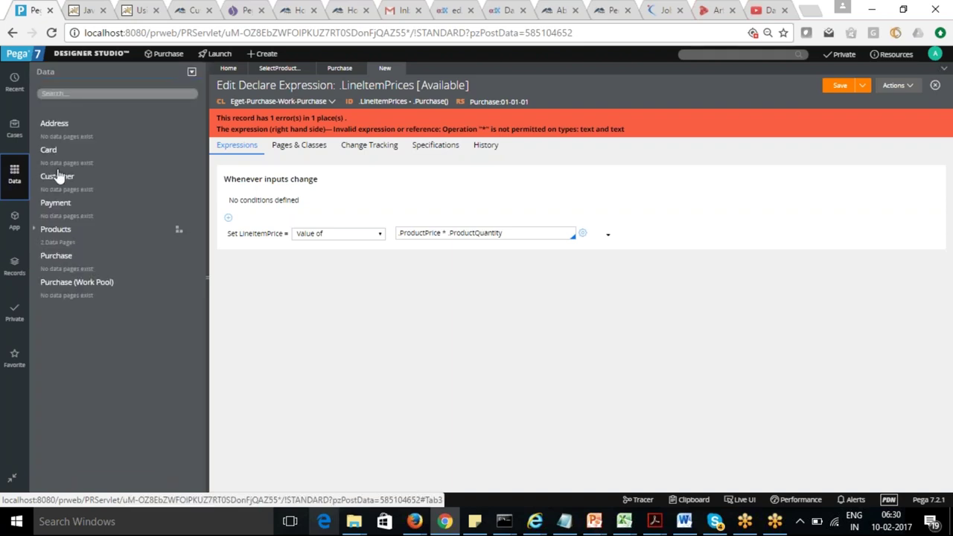
click(72, 257)
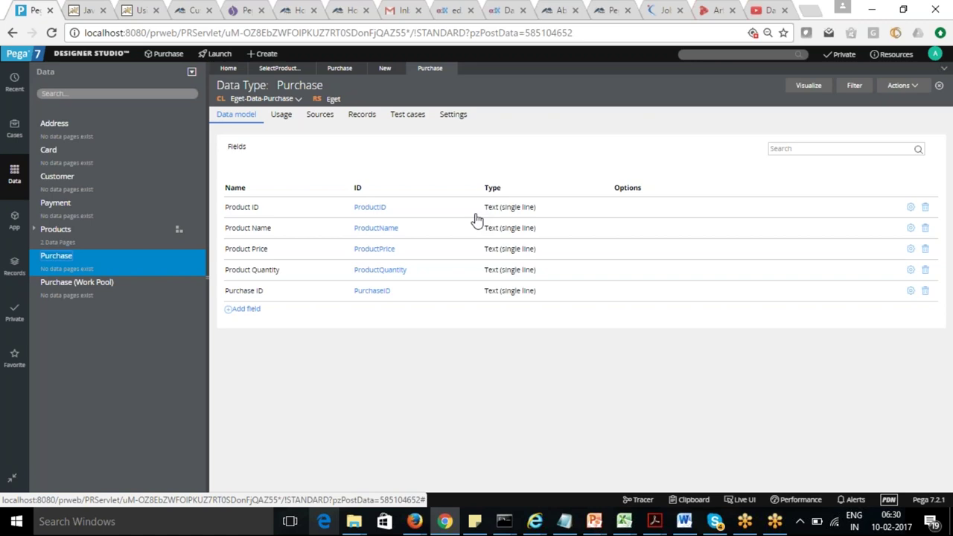
click(528, 247)
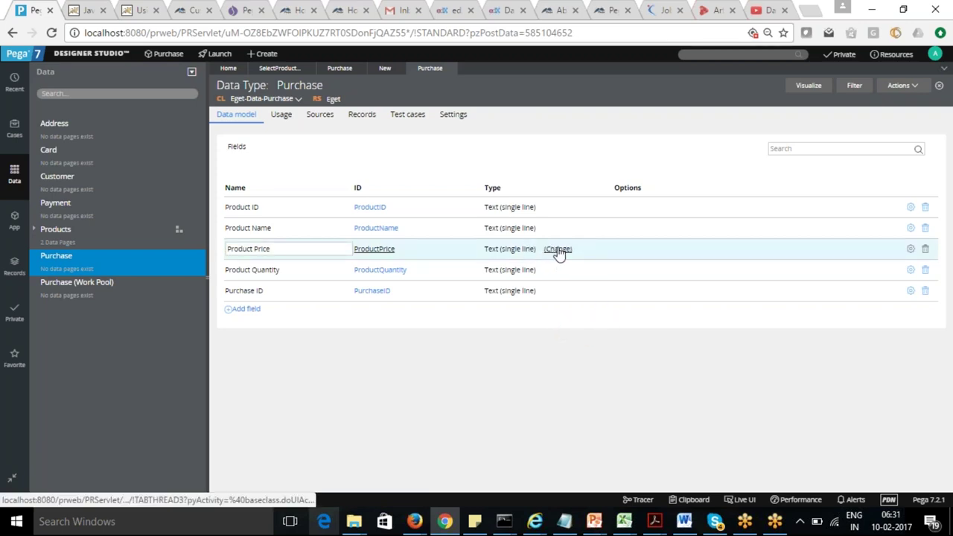
click(558, 250)
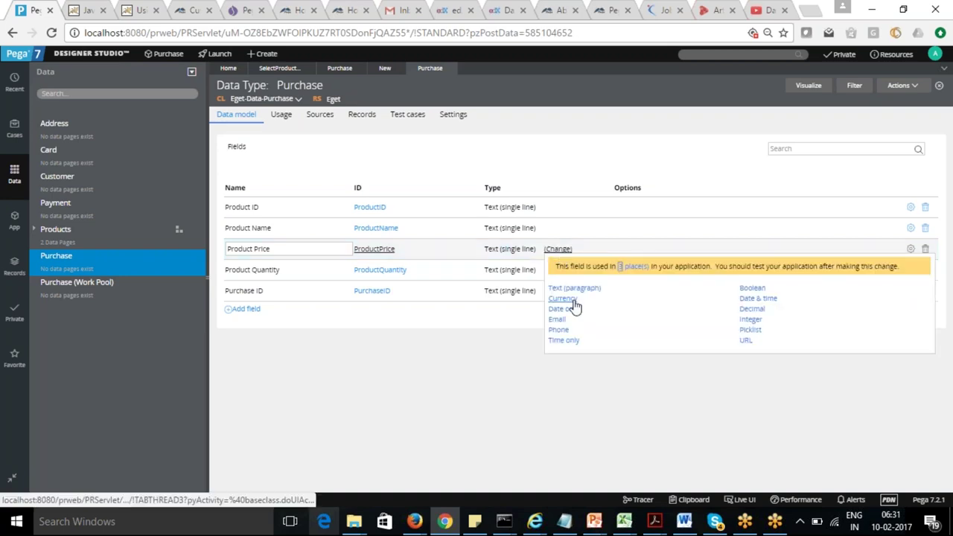
click(751, 308)
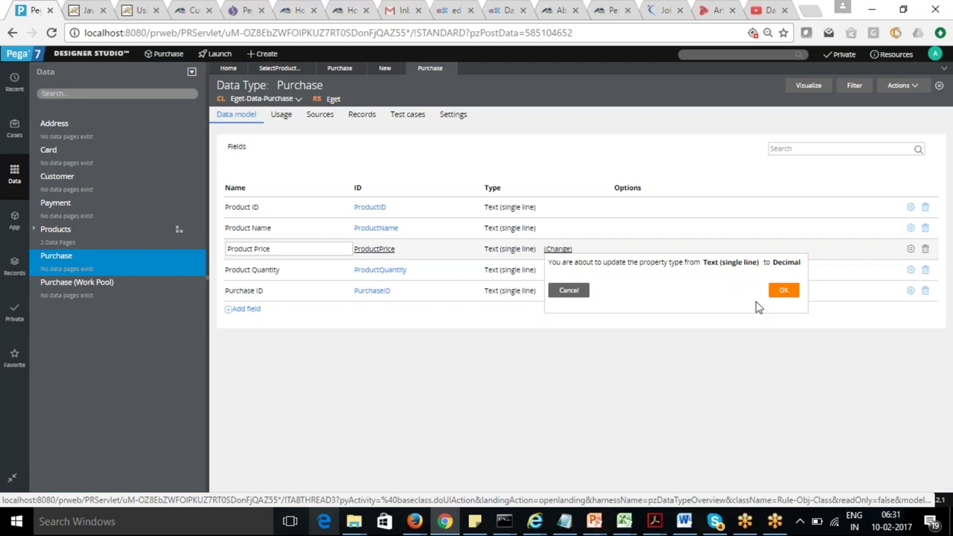
click(785, 291)
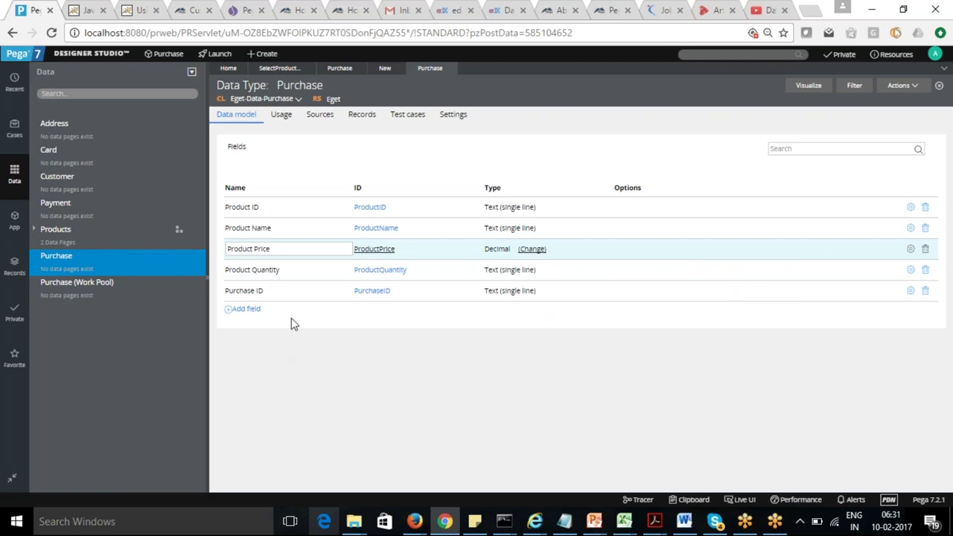
Change the Product Quantity field's type to Integer in the Purchase data type and accept the change
click(523, 275)
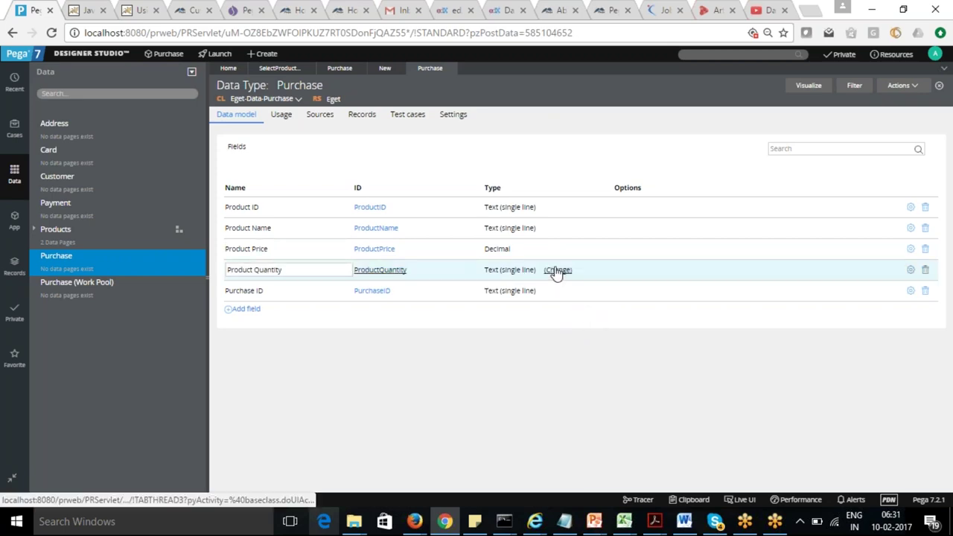
click(556, 271)
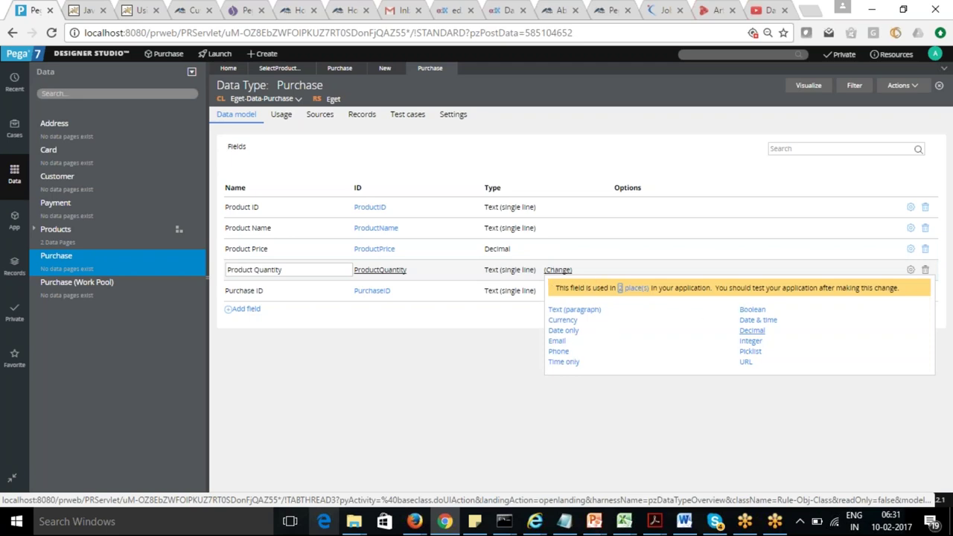
click(747, 340)
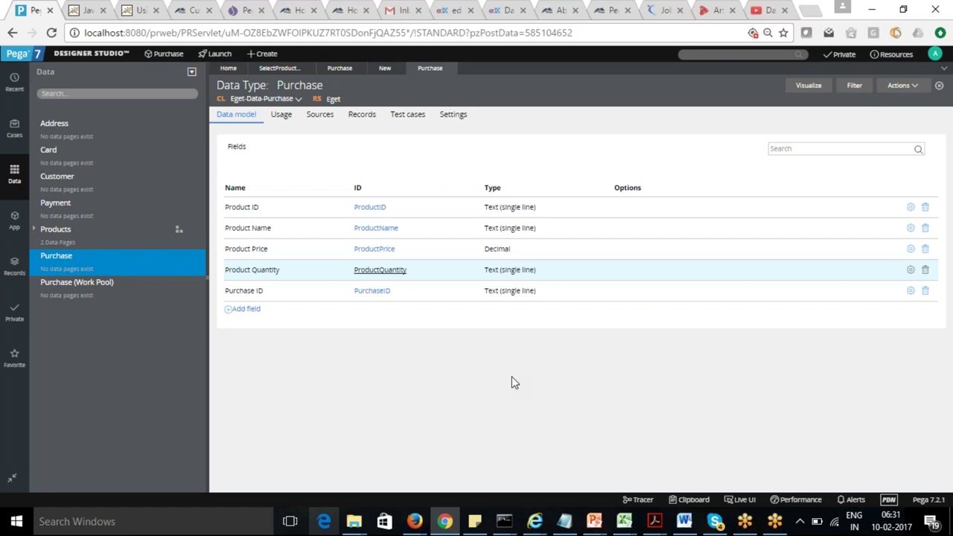
click(548, 274)
click(558, 270)
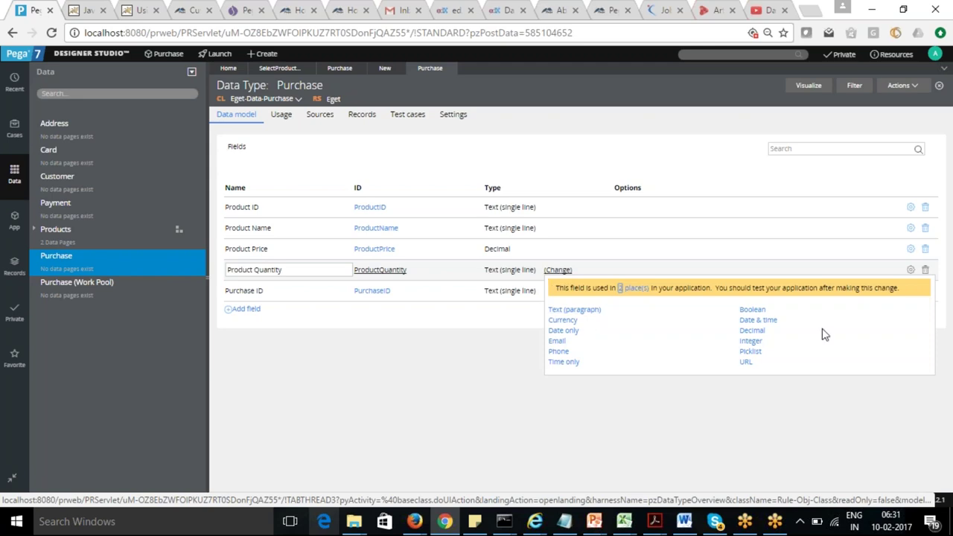
click(749, 342)
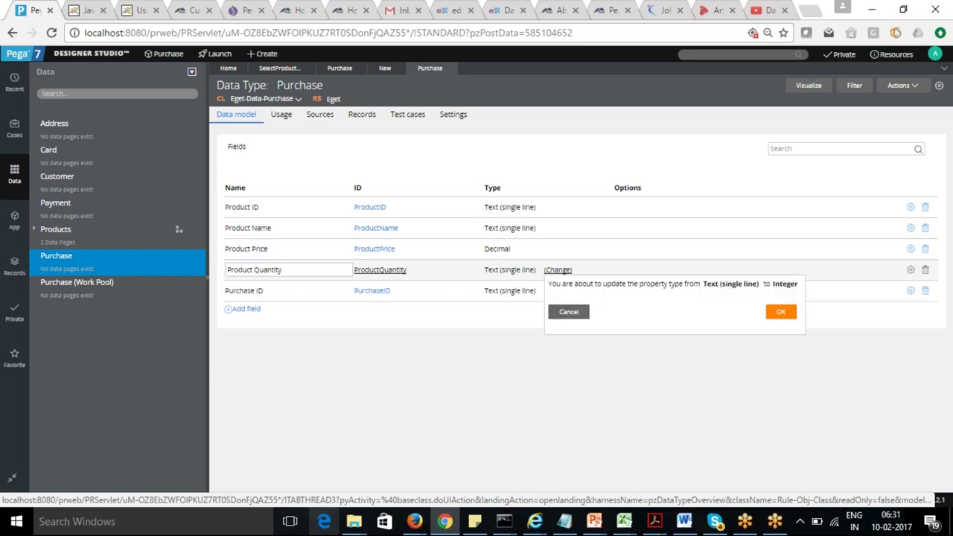
click(780, 311)
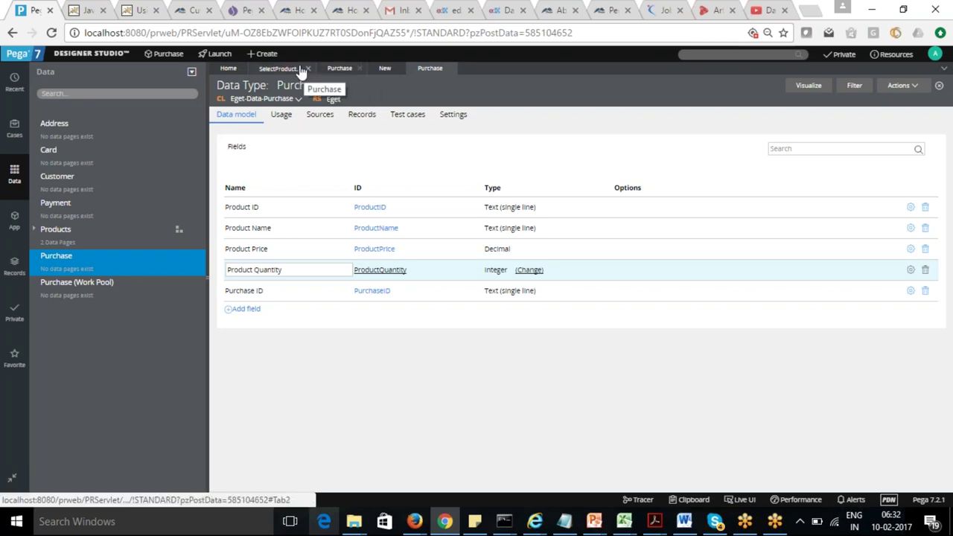
Expand the Eget-Purchase-Work data model to its Purchase page list and open the LineItemPrices property record for inspection
click(14, 220)
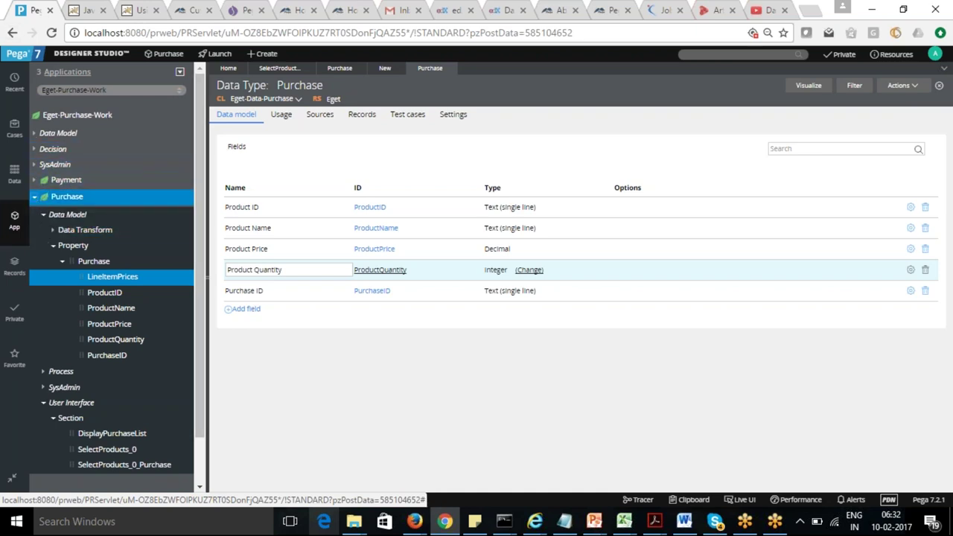
click(33, 198)
click(33, 197)
click(32, 134)
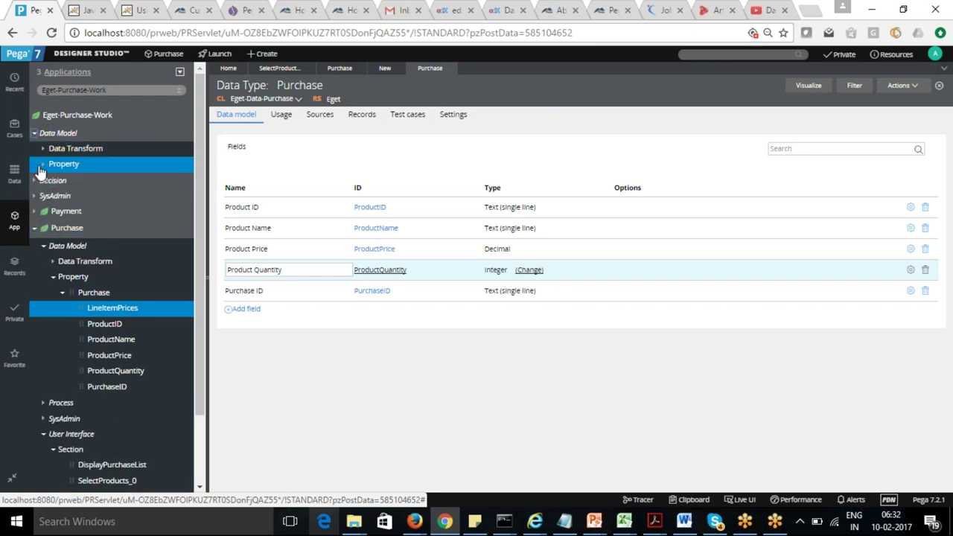
click(43, 164)
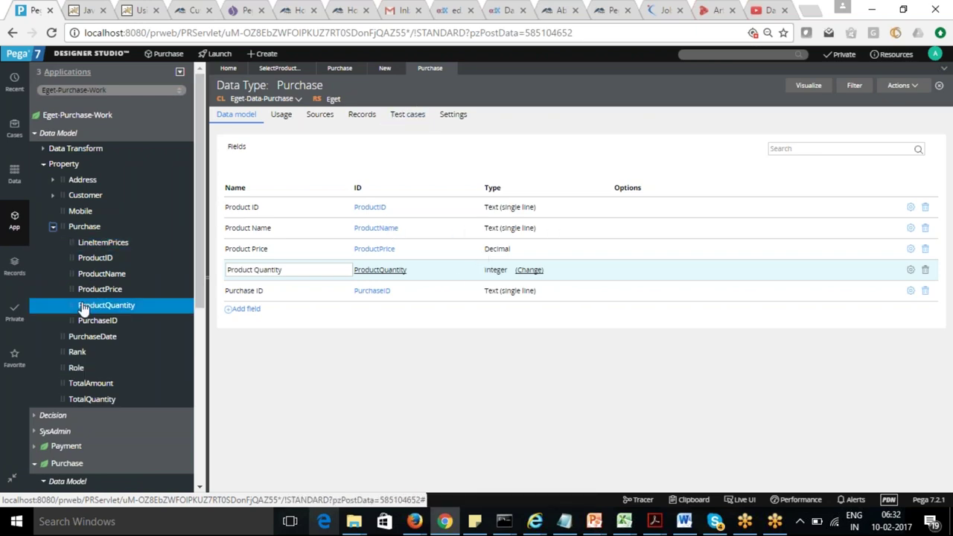
drag(57, 242, 105, 244)
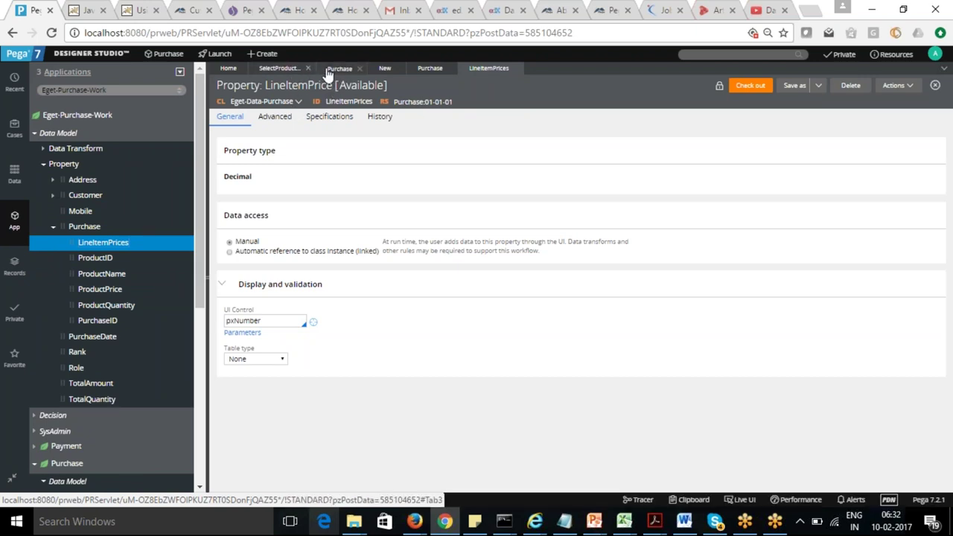
Review the open Purchase and LineItemPrices records and try again to save the line item price declare expression
click(337, 71)
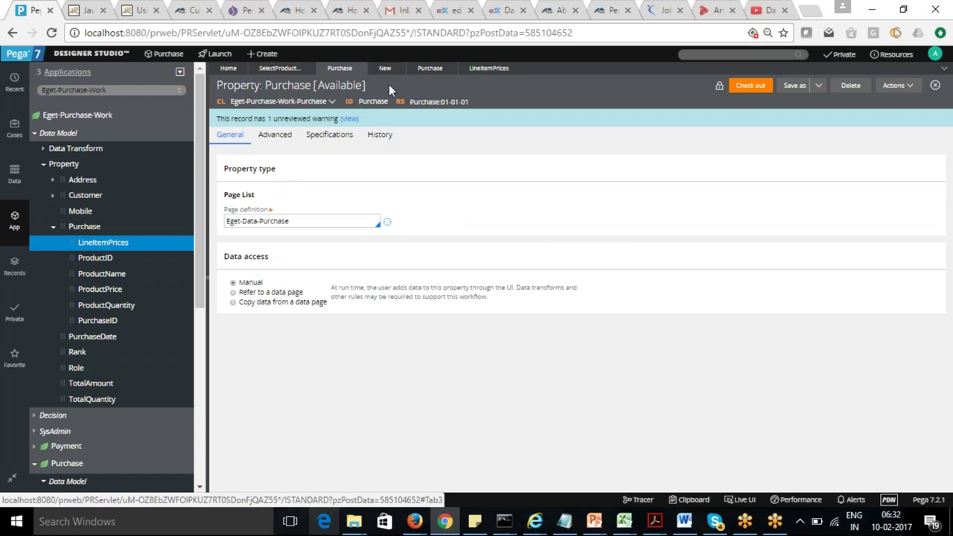
click(488, 67)
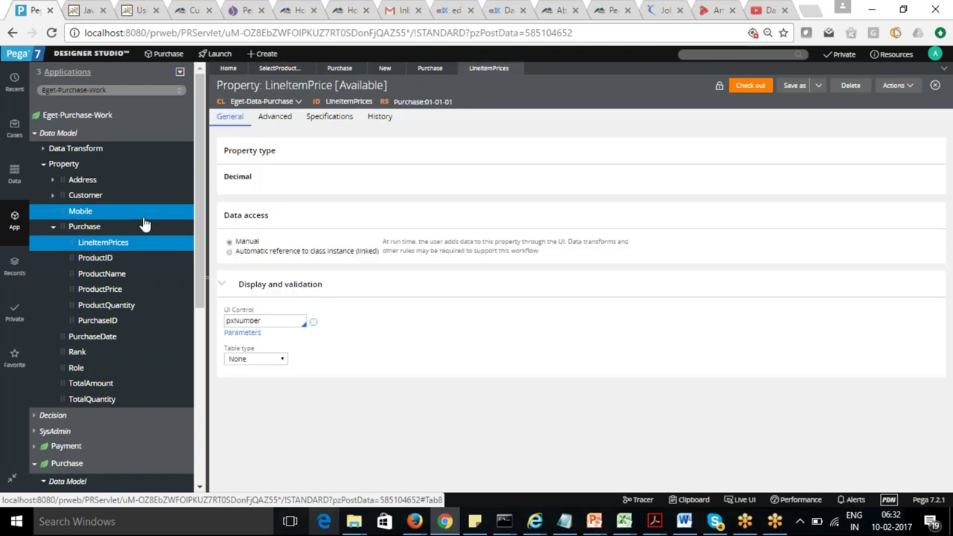
click(430, 68)
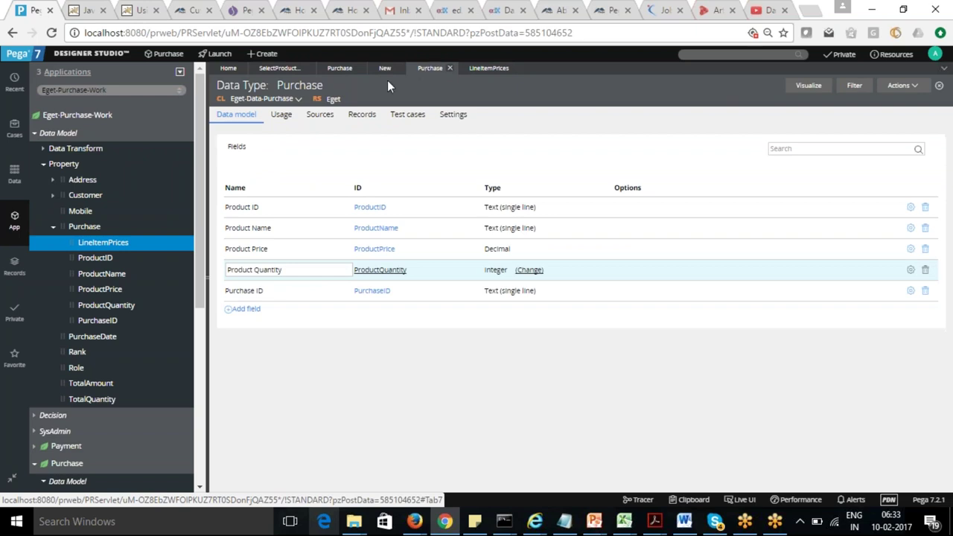
click(339, 68)
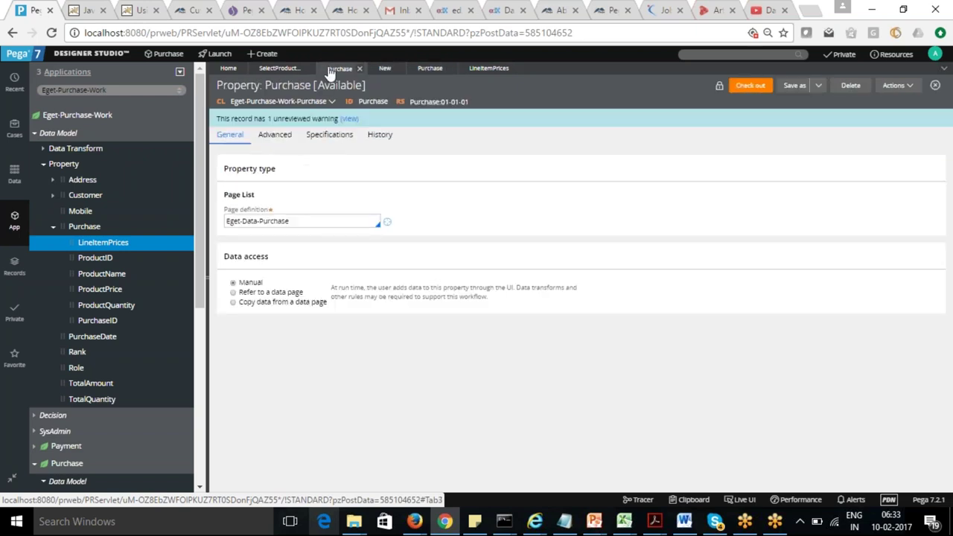
click(385, 68)
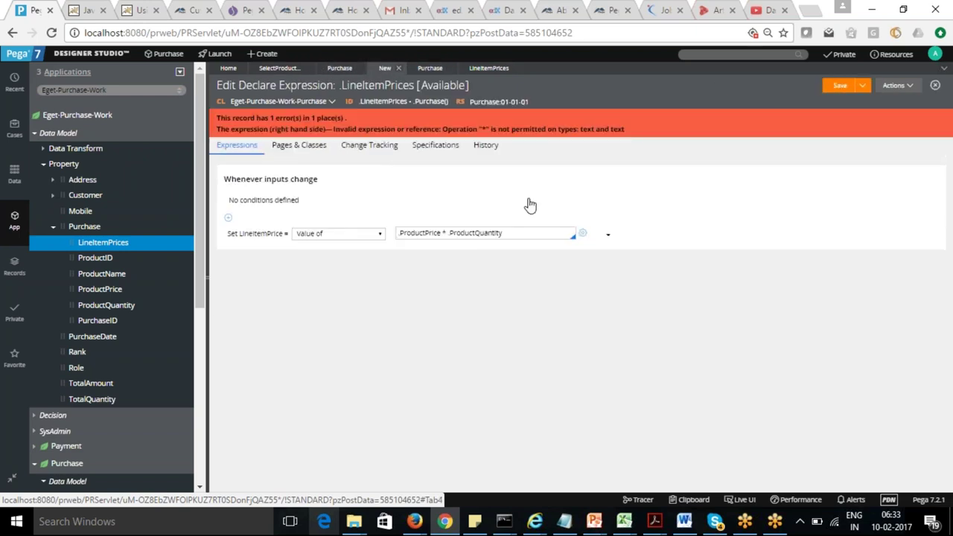
click(839, 87)
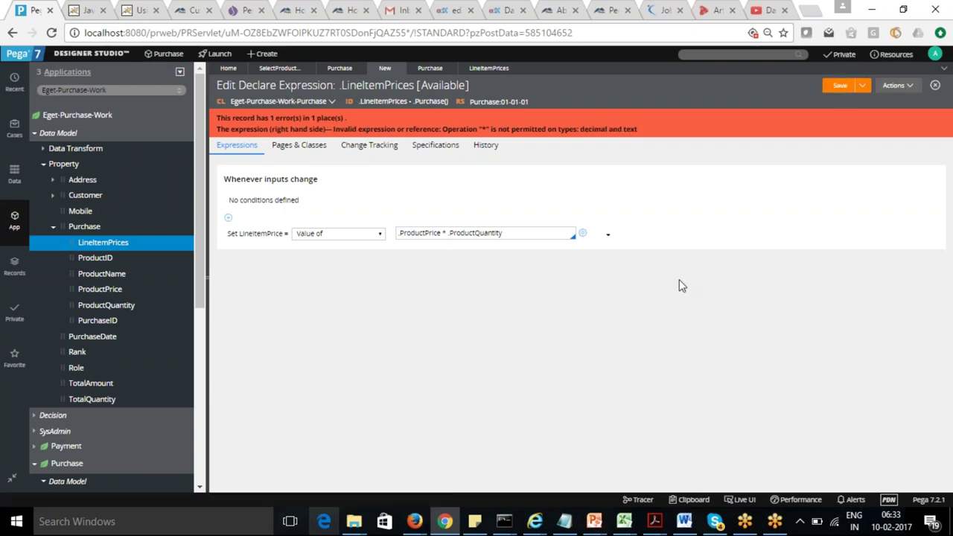
Return to the Purchase data type and commit the edited Product Quantity row in its field list
click(337, 72)
click(429, 68)
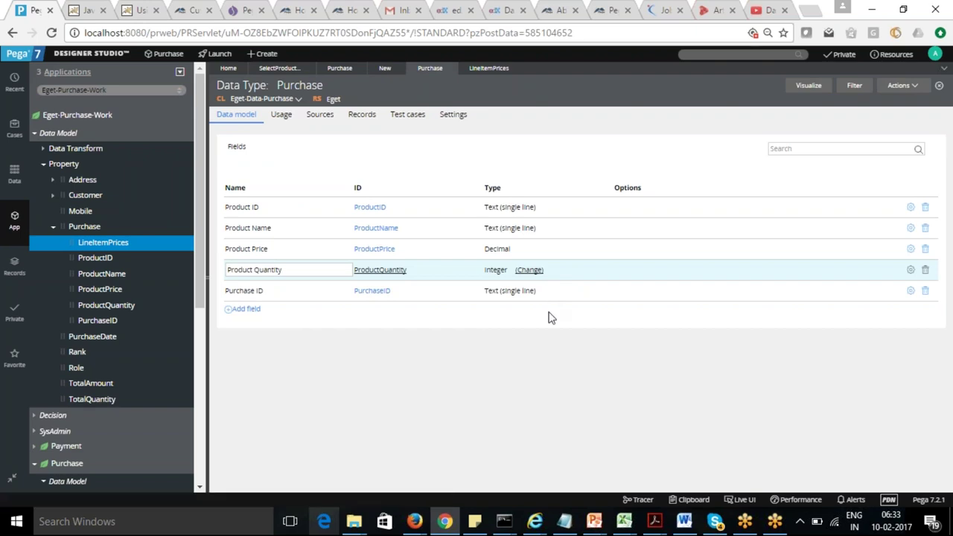
click(307, 269)
key(Tab)
key(Tab)
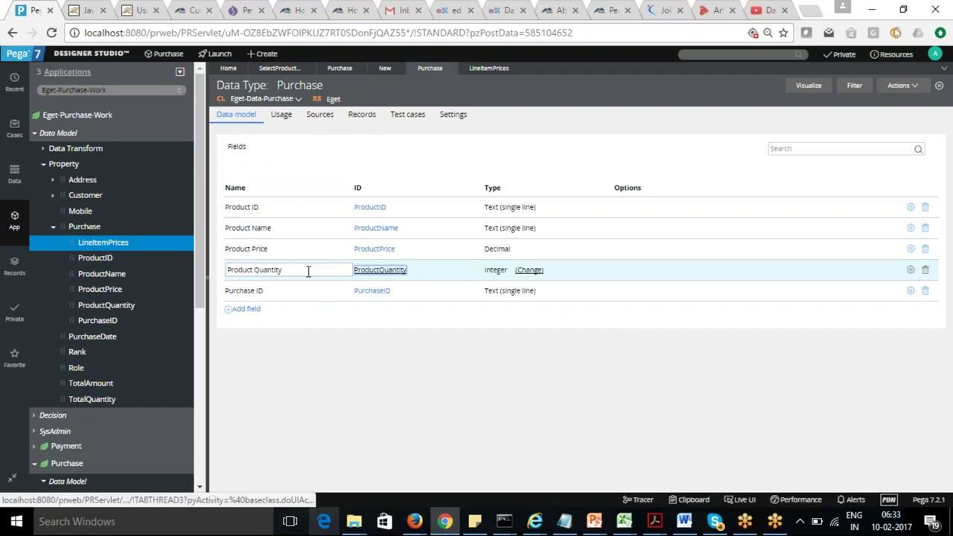
key(Tab)
key(Tab)
key(Tab)
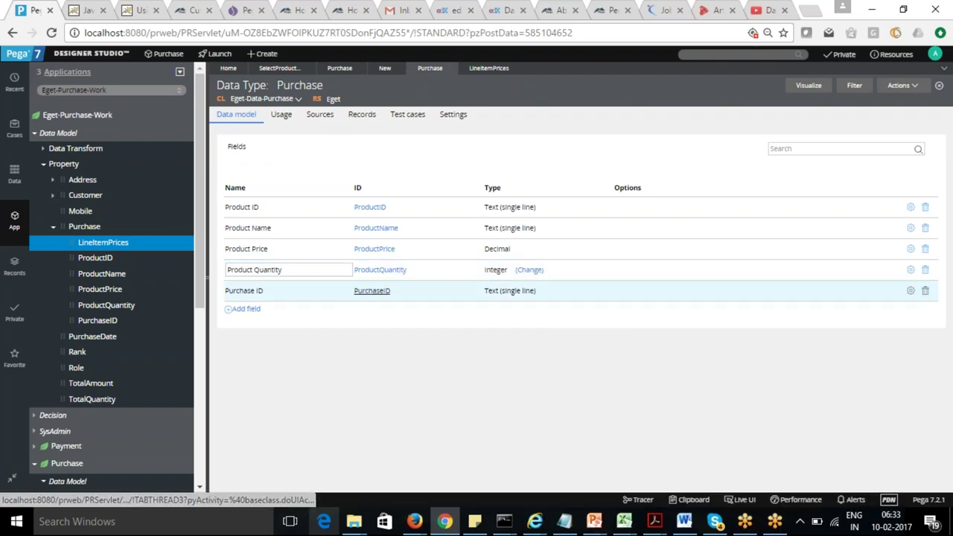
key(Tab)
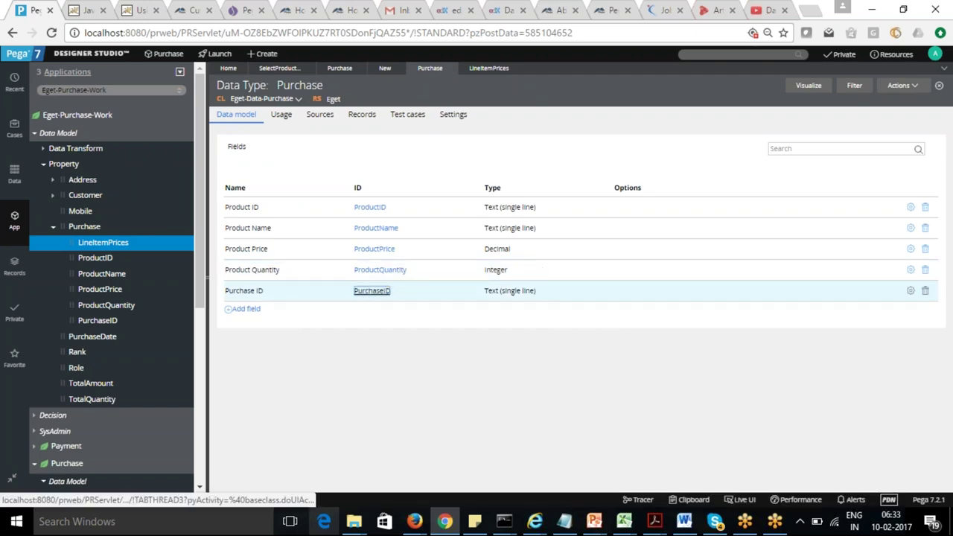
Return to the LineItemPrices declare expression and save it
click(488, 69)
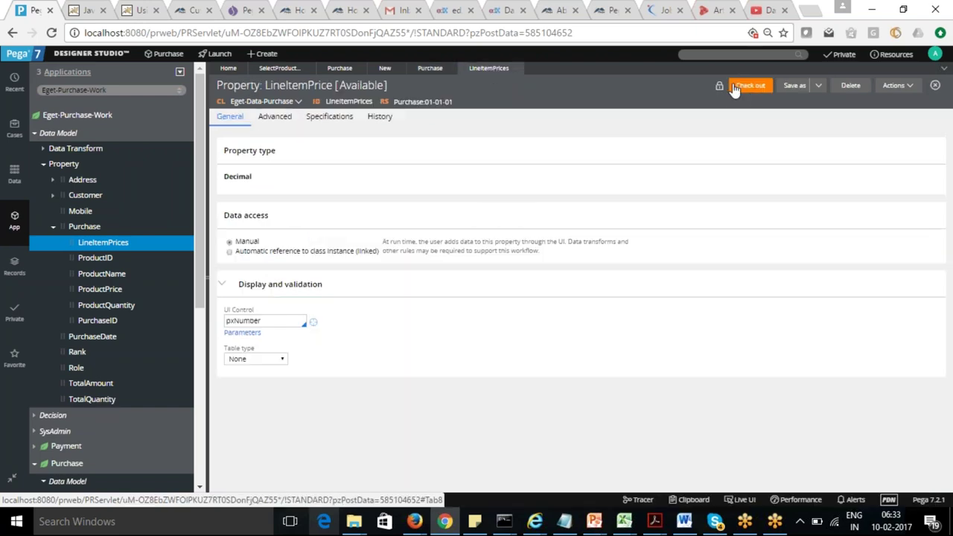
click(428, 71)
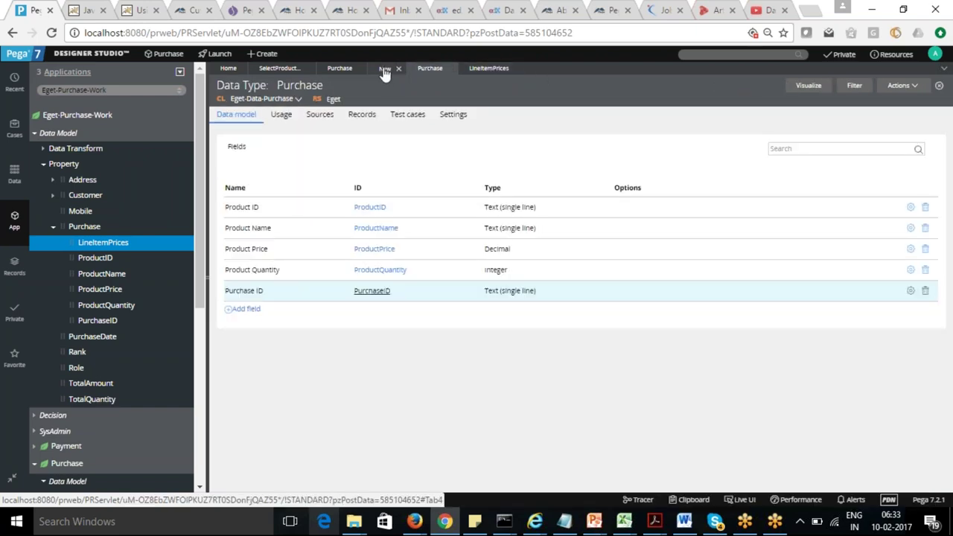
click(385, 70)
click(839, 87)
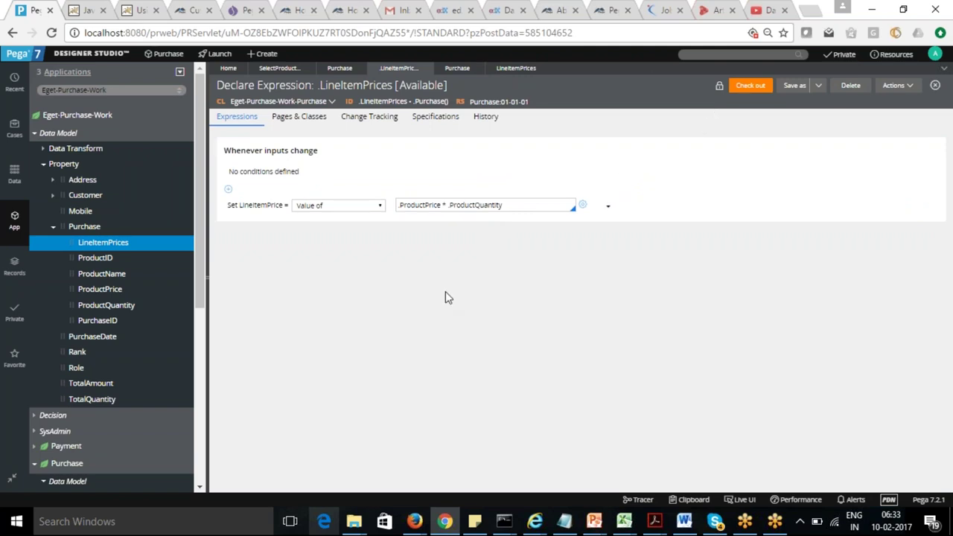
Open the TotalAmount property of Eget-Purchase-Work and start defining a declare expression on it
click(54, 229)
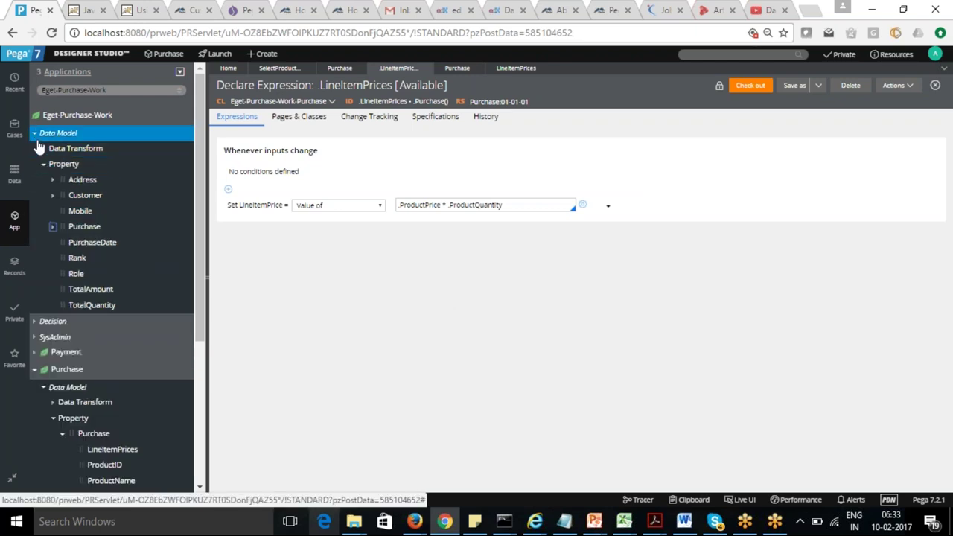
click(43, 165)
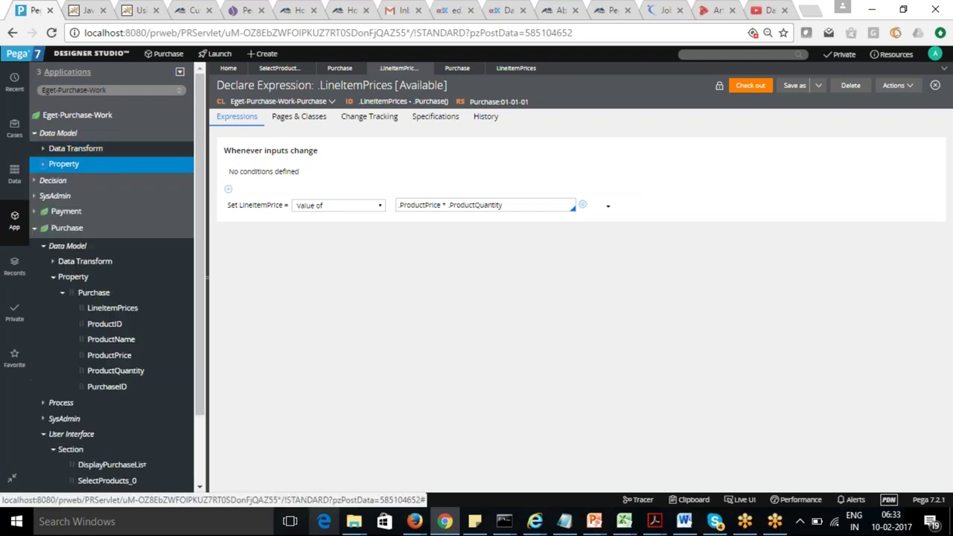
click(43, 165)
click(97, 292)
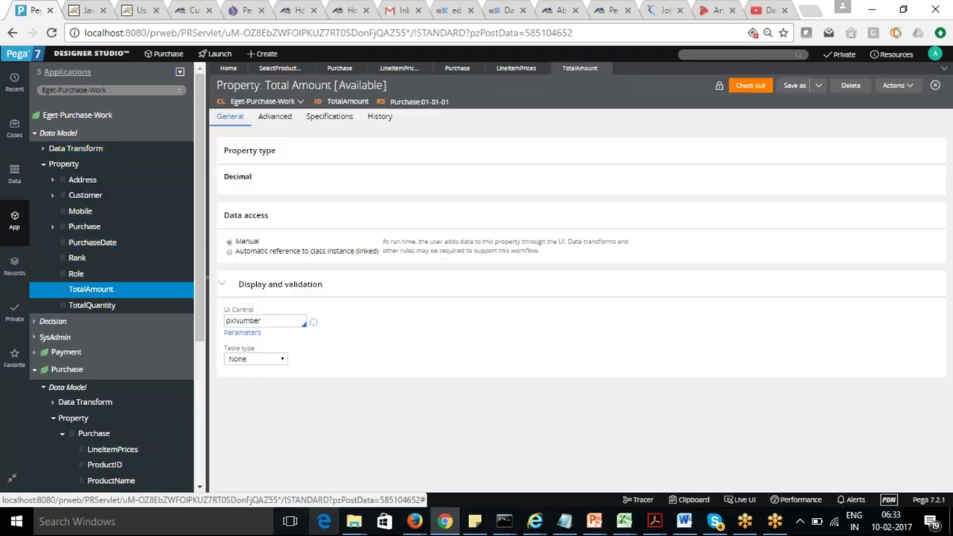
right_click(96, 291)
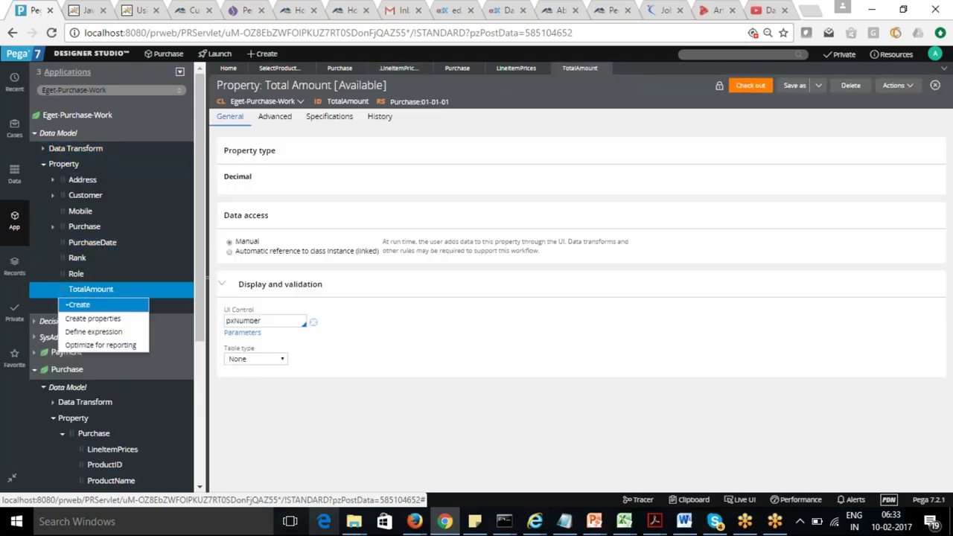
click(104, 332)
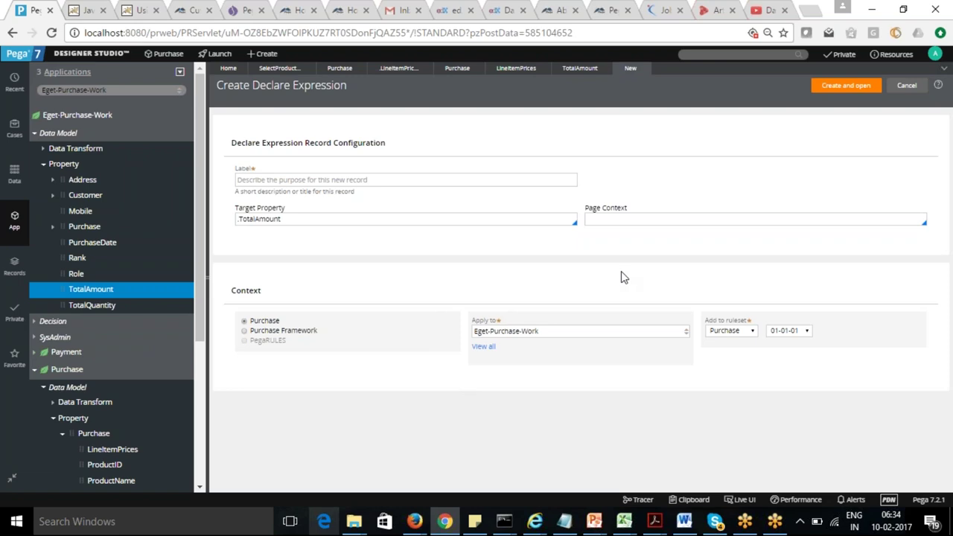
Label the new declare expression "TotalAmount", then create and open it
click(285, 181)
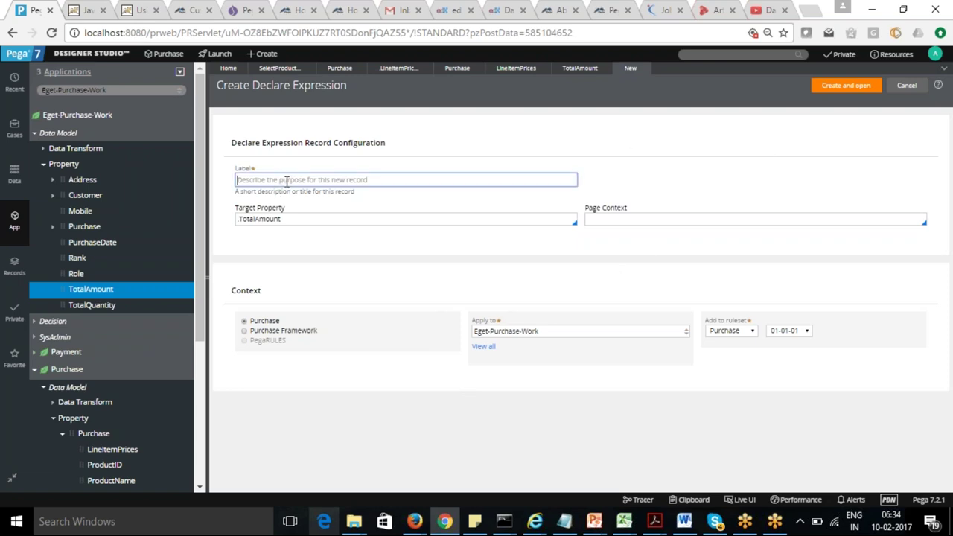
text(total)
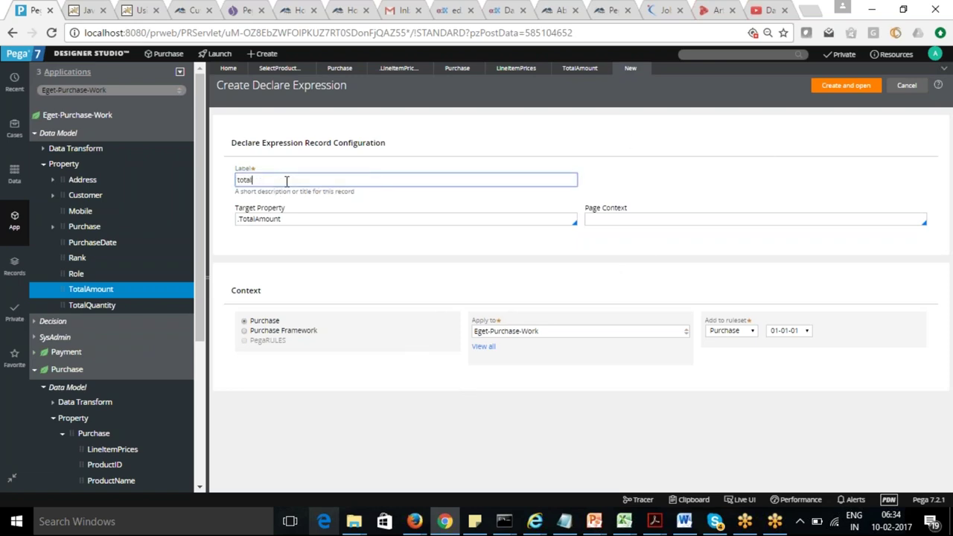
key(BackSpace)
key(BackSpace)
key(BackSpace)
key(BackSpace)
key(BackSpace)
text(TotalAmount)
click(843, 86)
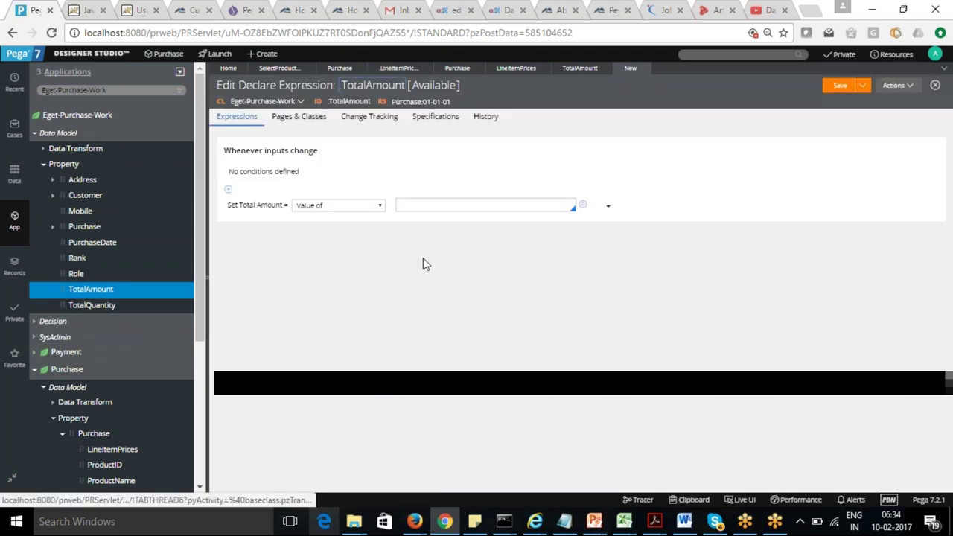
Try to save the Total Amount expression as Sum of .Purchase() using entries in which .LineItemPrices
click(379, 205)
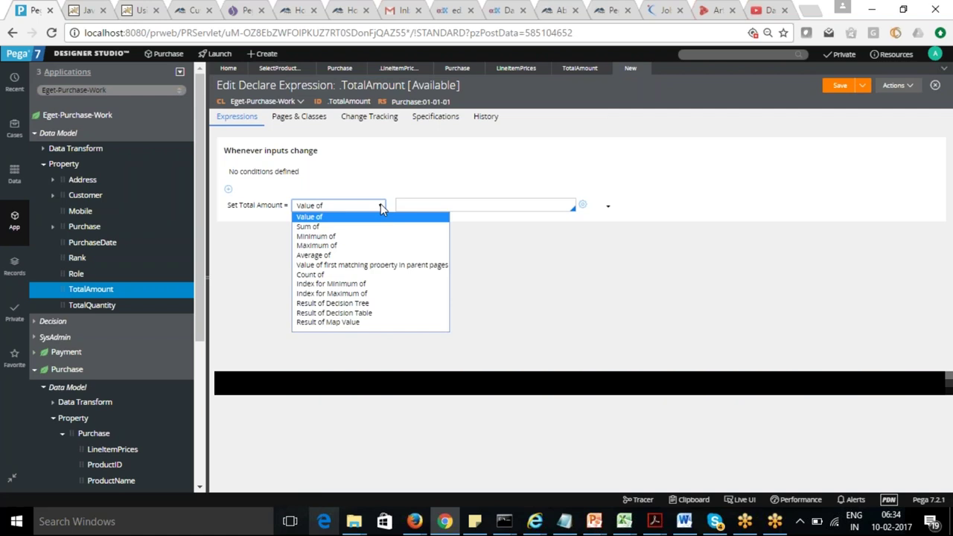
click(345, 227)
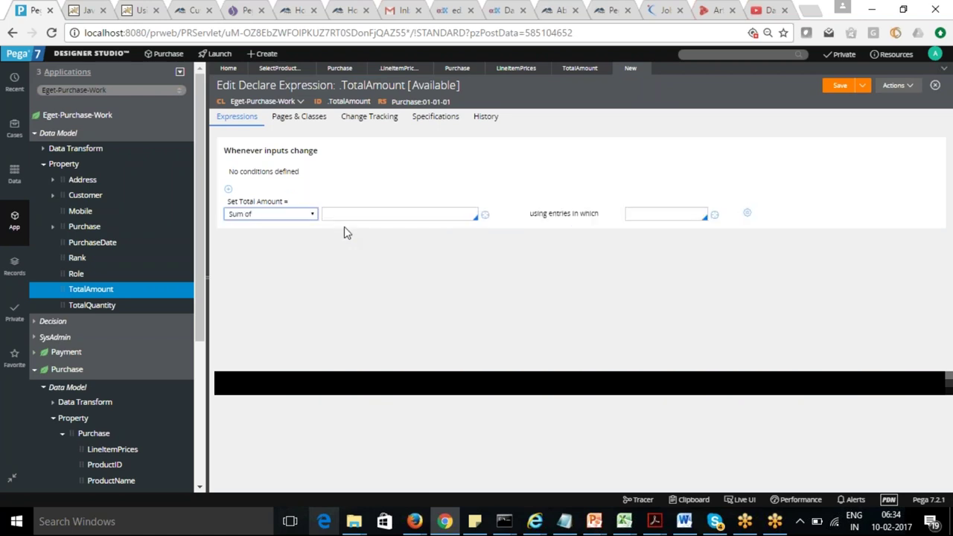
click(388, 212)
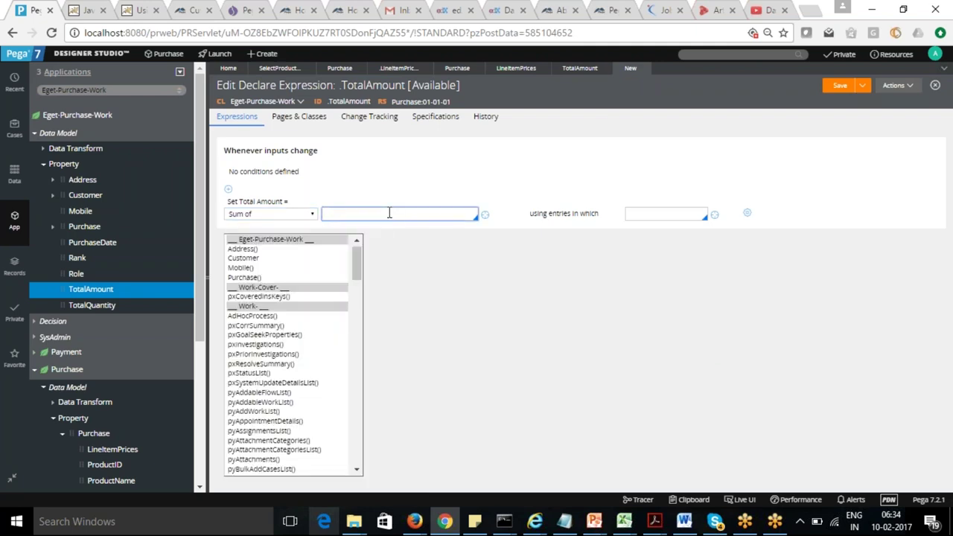
click(245, 278)
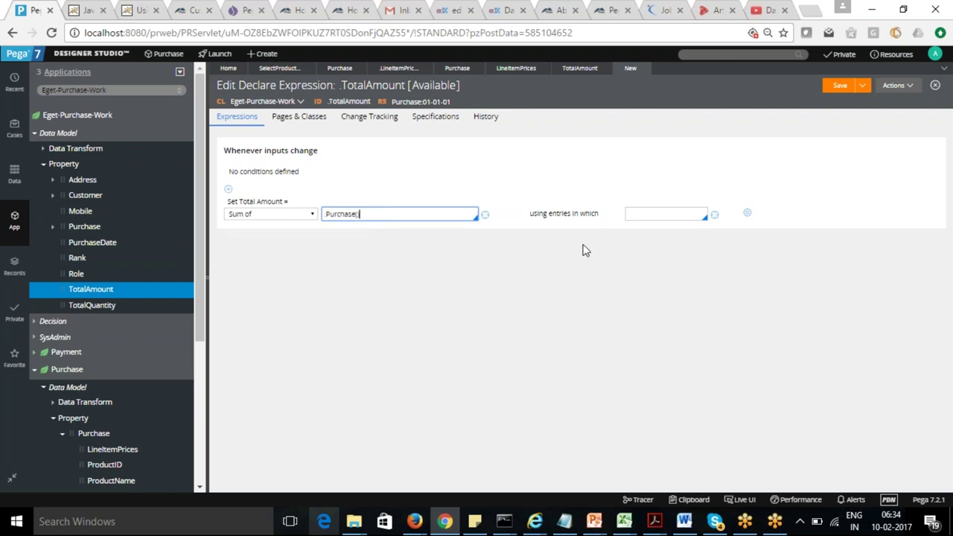
click(651, 211)
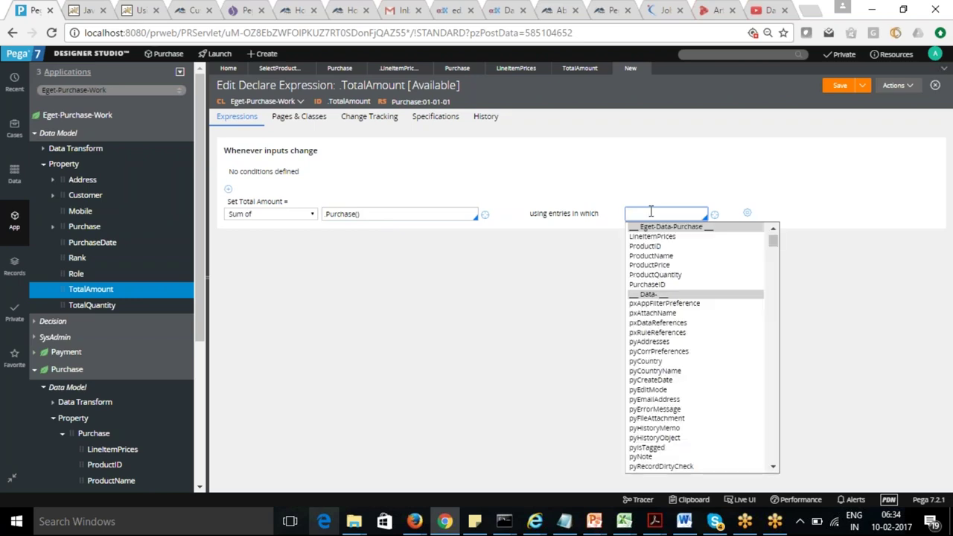
click(653, 236)
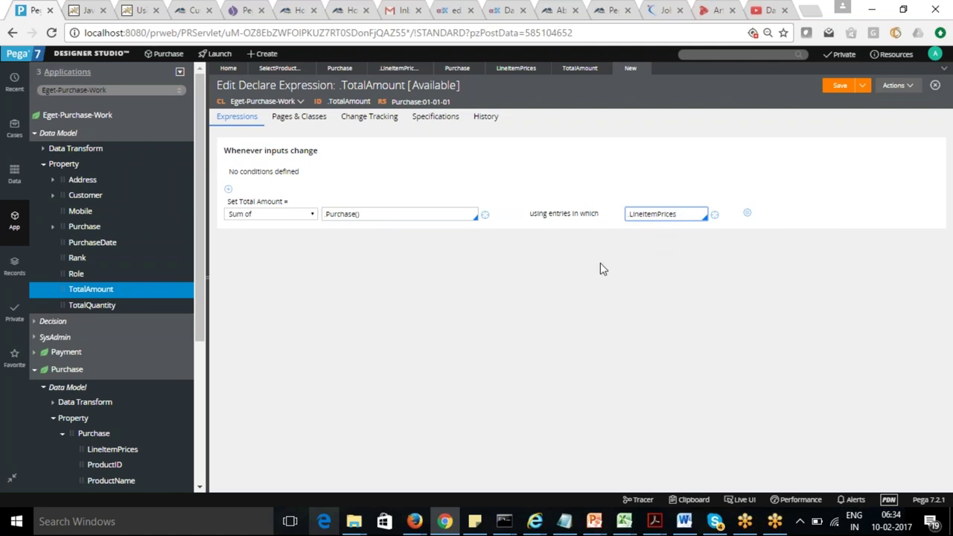
click(839, 88)
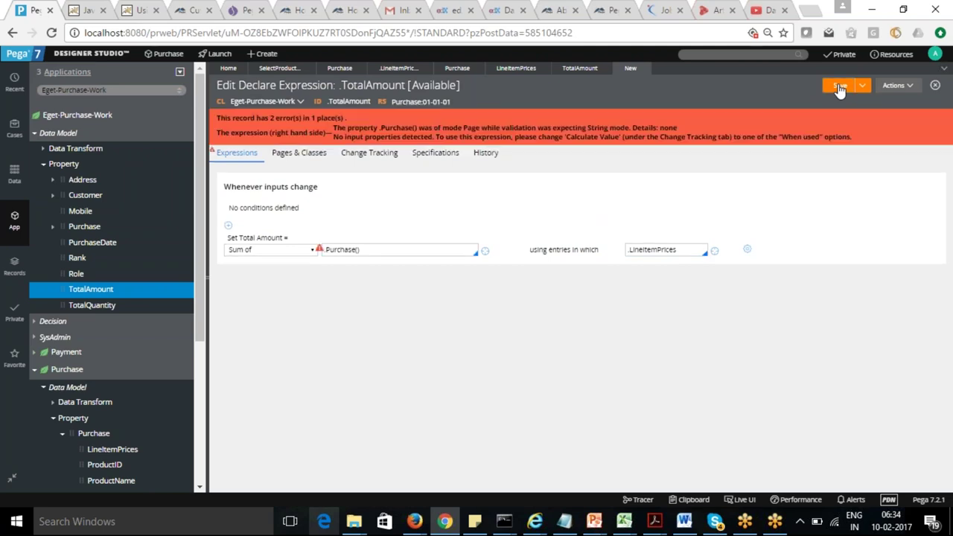
Switch the Total Amount computation to Value of and open the Expression Builder for its value
click(410, 242)
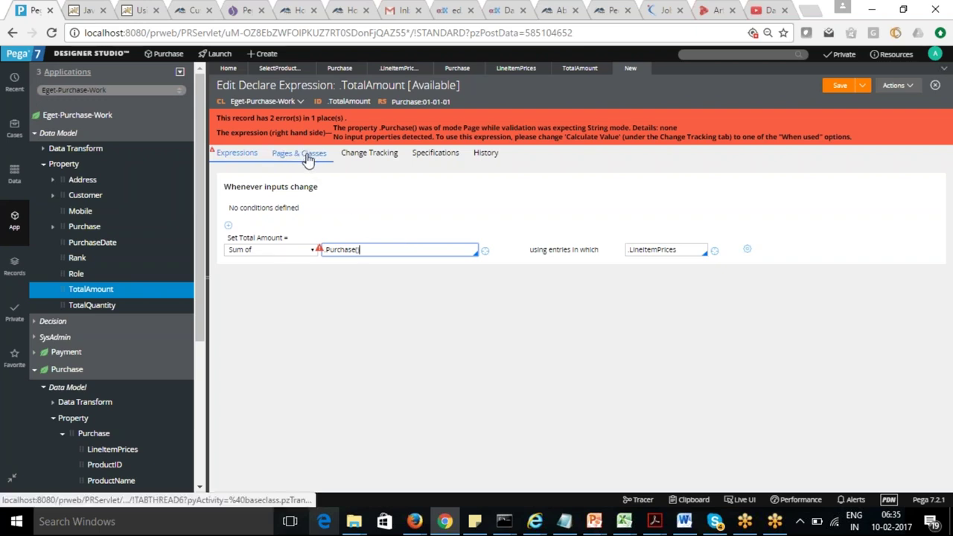
click(312, 253)
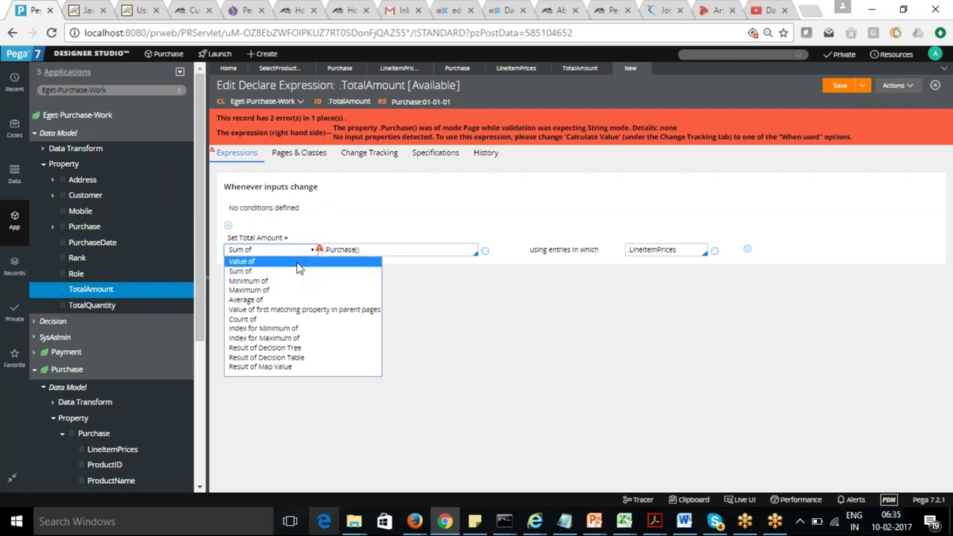
click(300, 262)
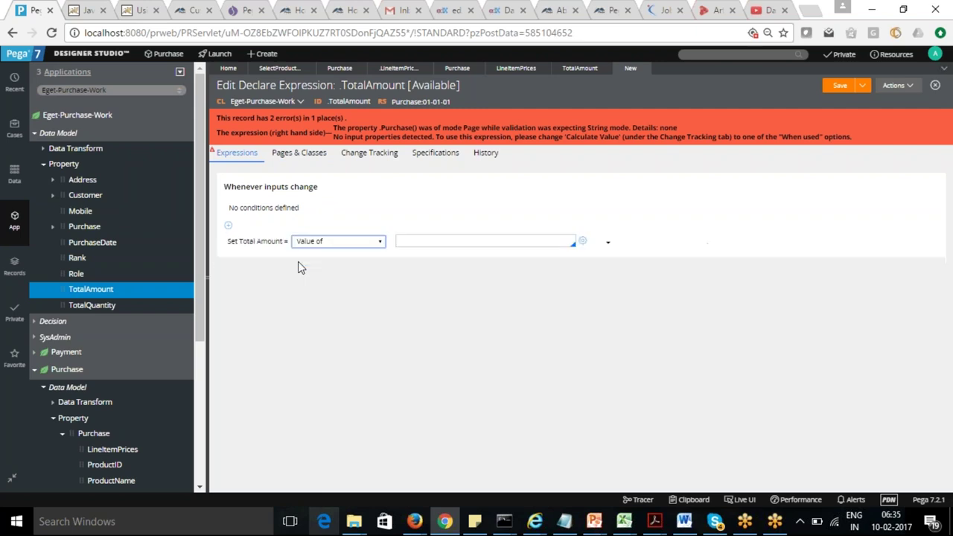
click(441, 240)
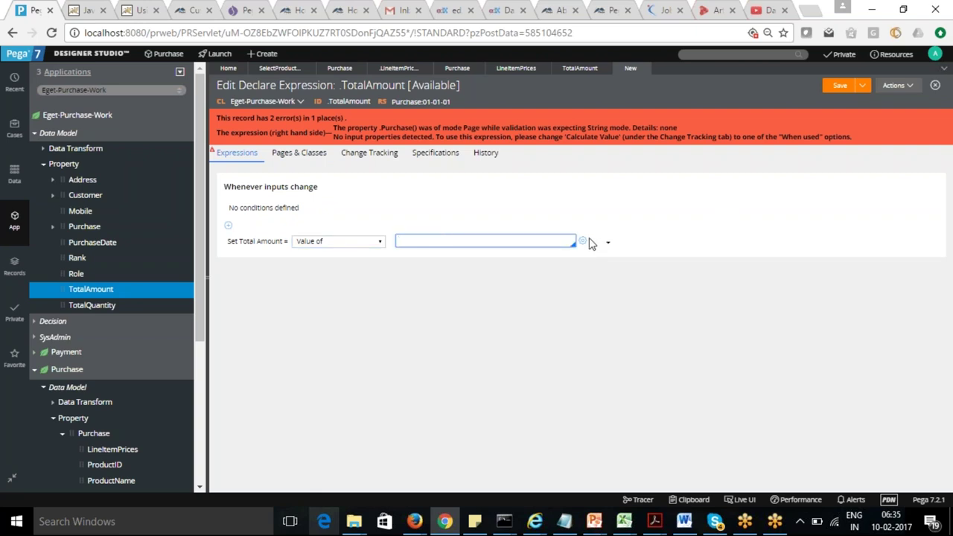
click(583, 242)
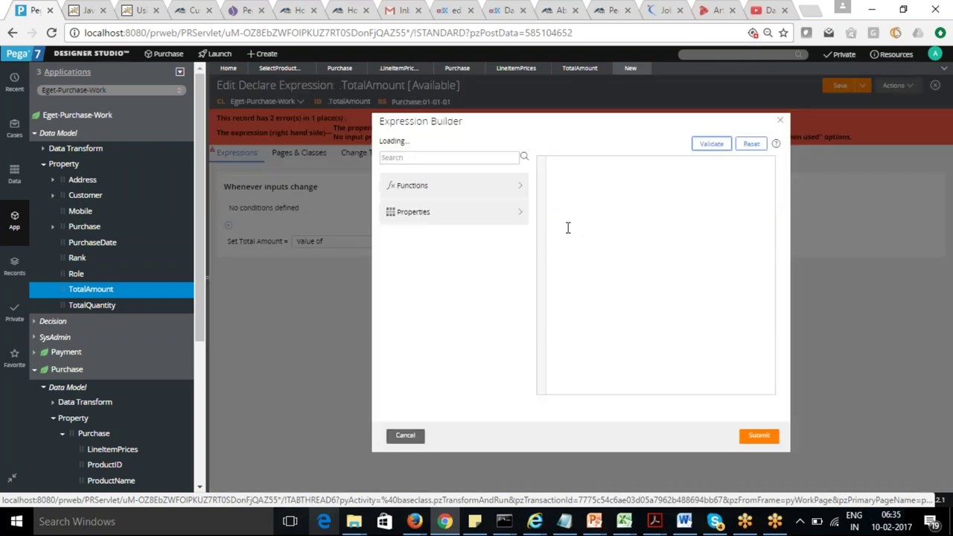
Browse the function categories in the Expression Builder, looking through the Math functions for one that adds up values
click(420, 172)
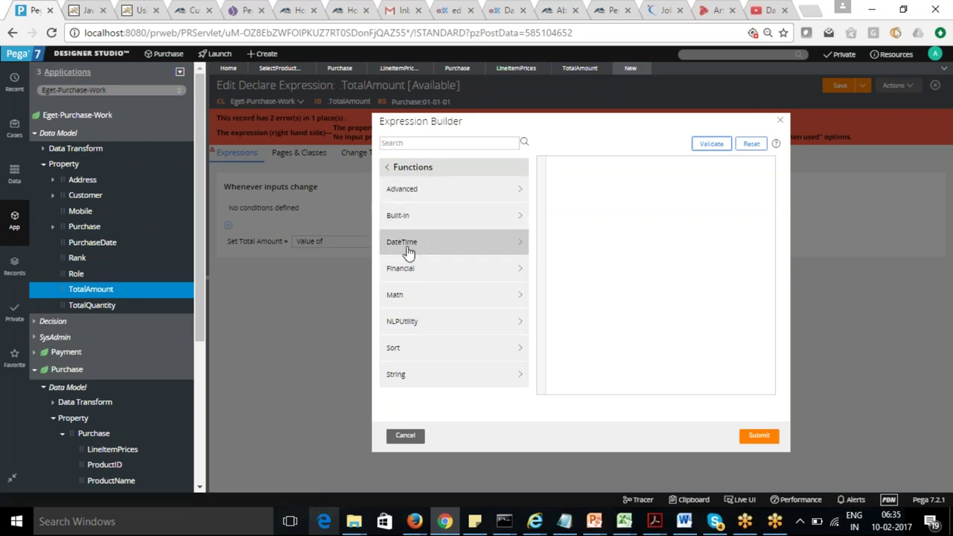
click(418, 296)
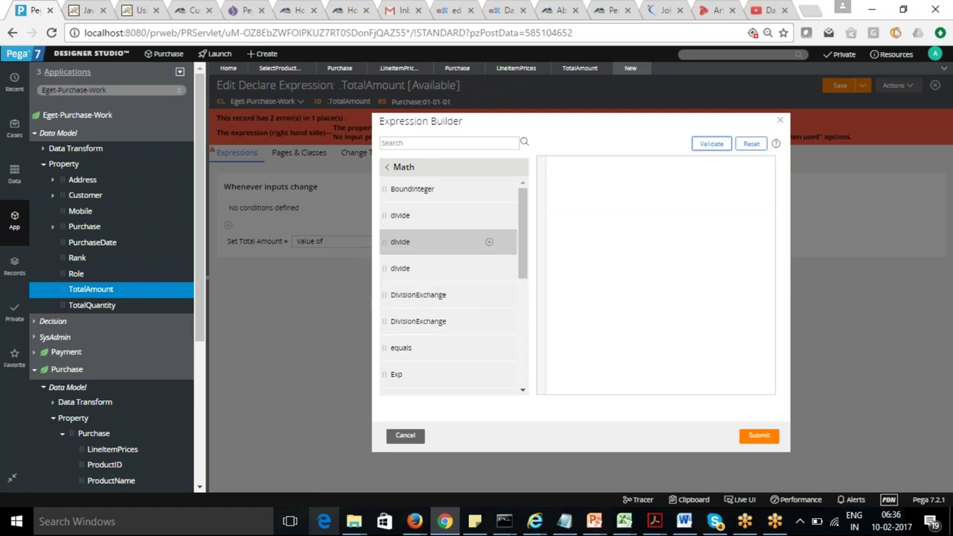
scroll(522, 233, down, 1)
scroll(521, 238, up, 1)
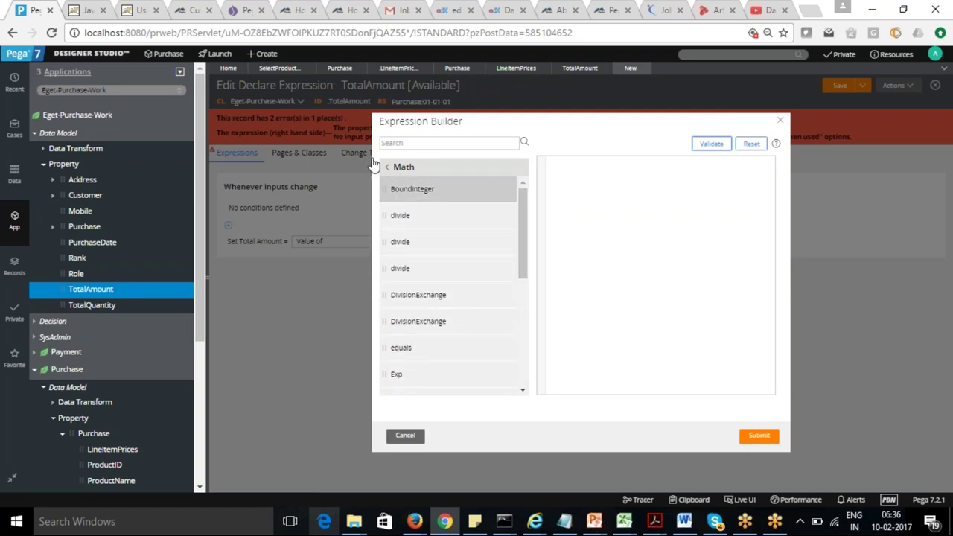
click(387, 167)
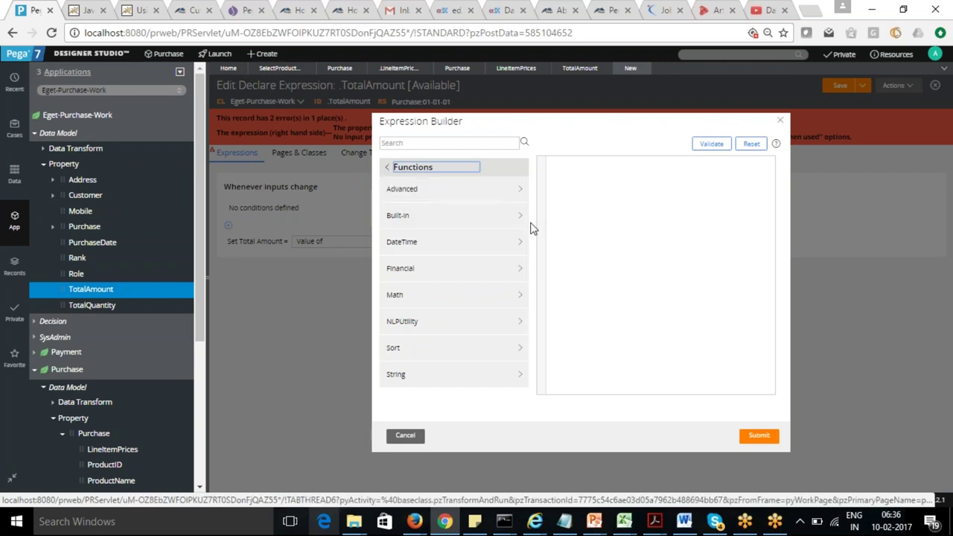
click(388, 167)
click(421, 172)
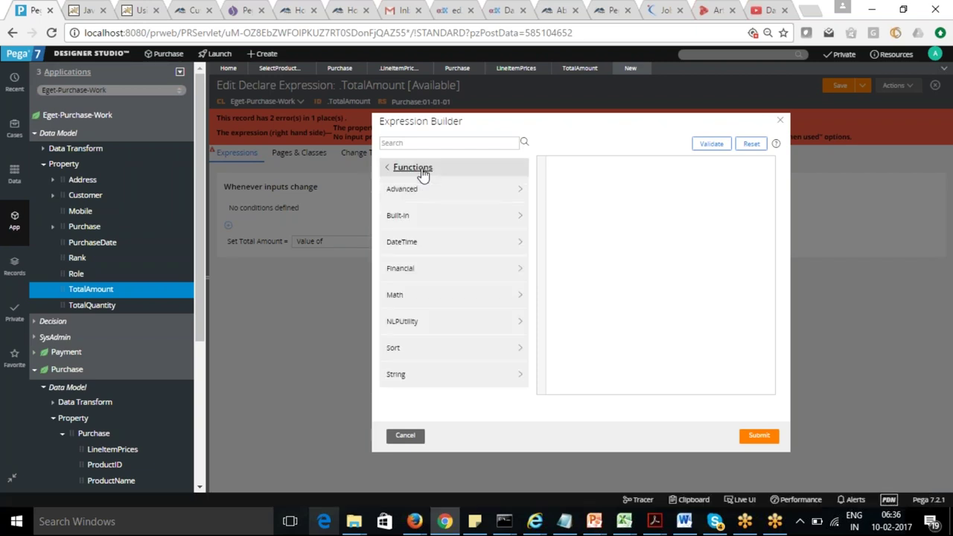
Search the Expression Builder for "sum" and try to add the sum function to the expression
click(463, 143)
text(sum)
key(Return)
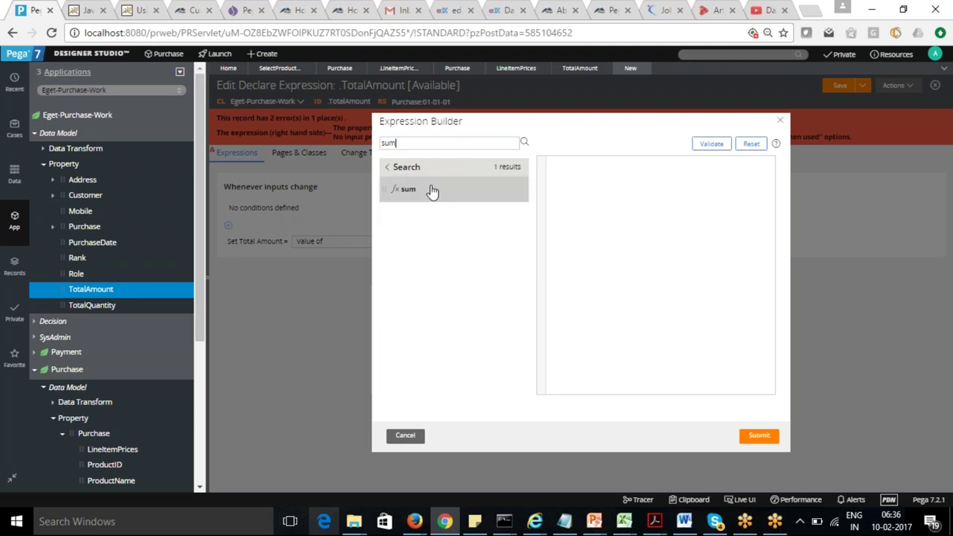
double_click(408, 191)
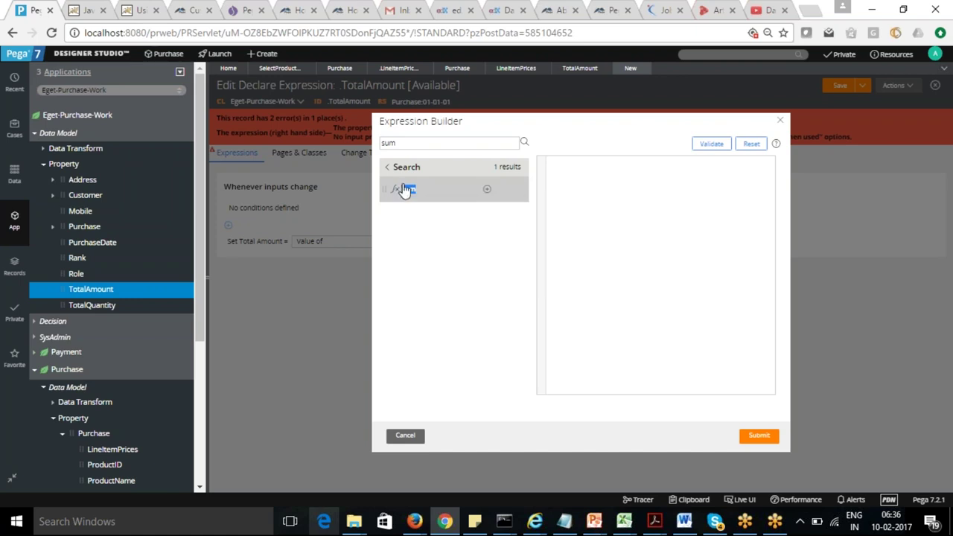
Search the Expression Builder for "Pagelist" functions, look through them, and cancel the builder
click(420, 142)
key(BackSpace)
key(BackSpace)
key(BackSpace)
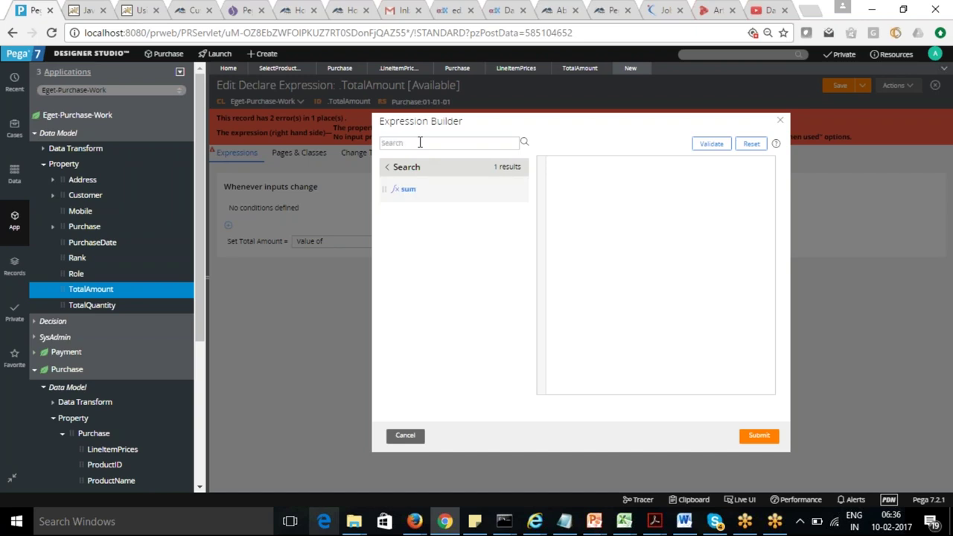
text(Pagelist)
key(Return)
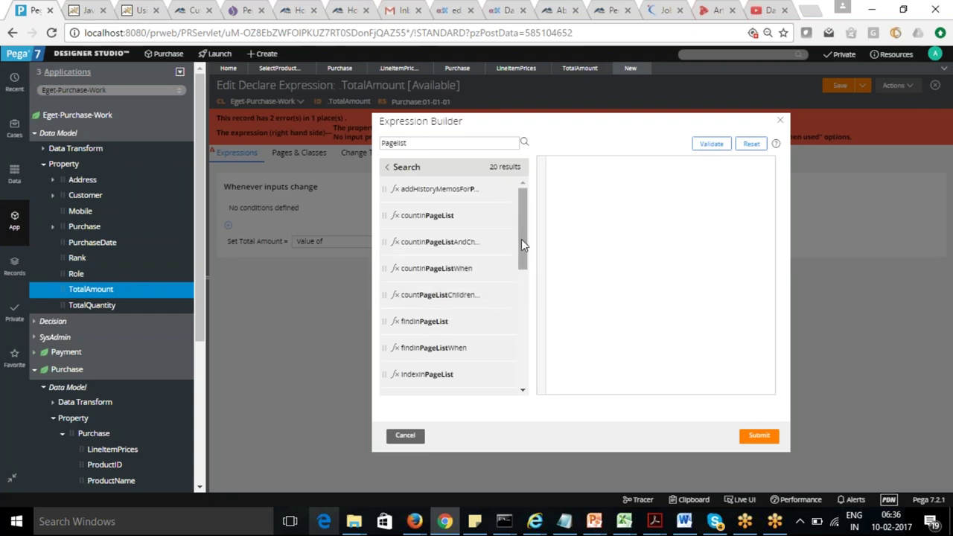
mouse_move(521, 239)
mouse_down()
mouse_move(521, 367)
mouse_move(520, 227)
mouse_up()
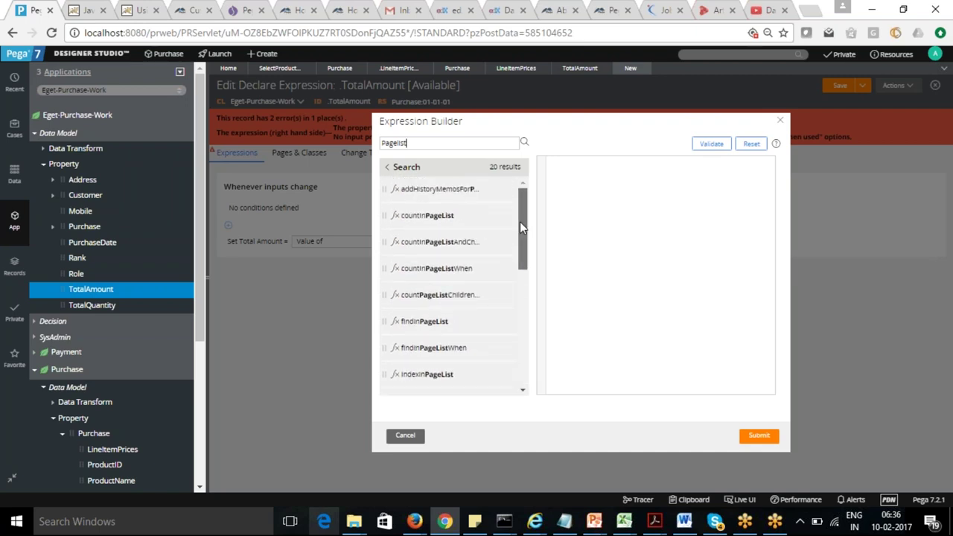
click(409, 436)
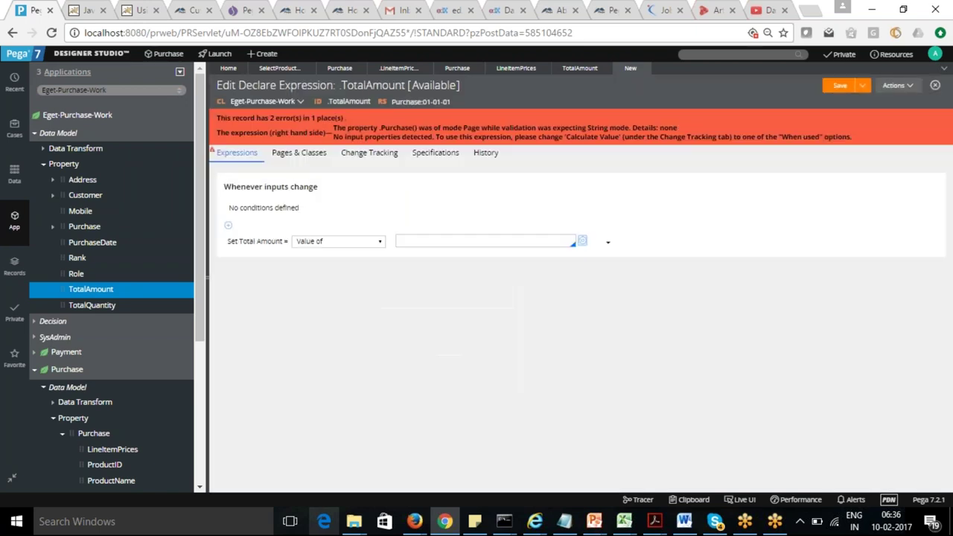
Set the Total Amount computation to Sum of
click(381, 246)
click(355, 262)
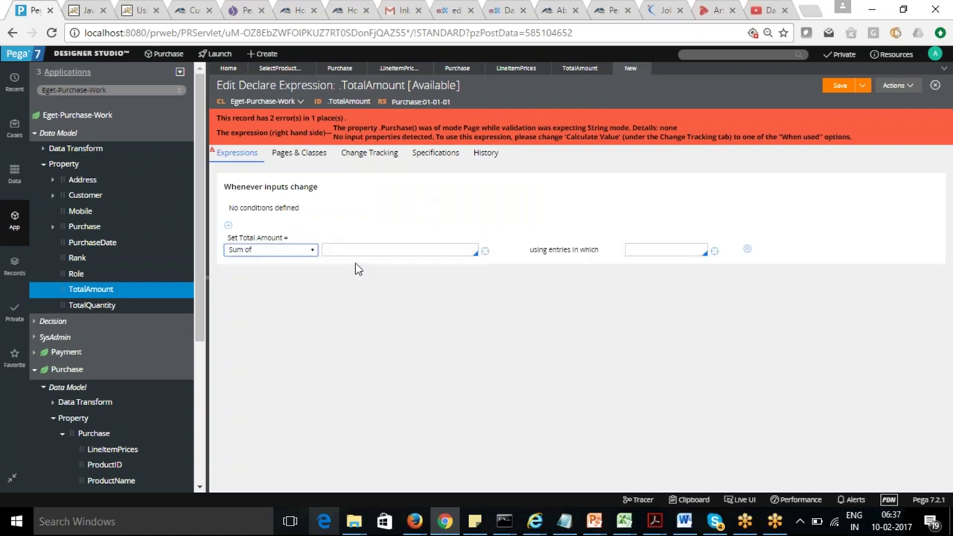
click(394, 251)
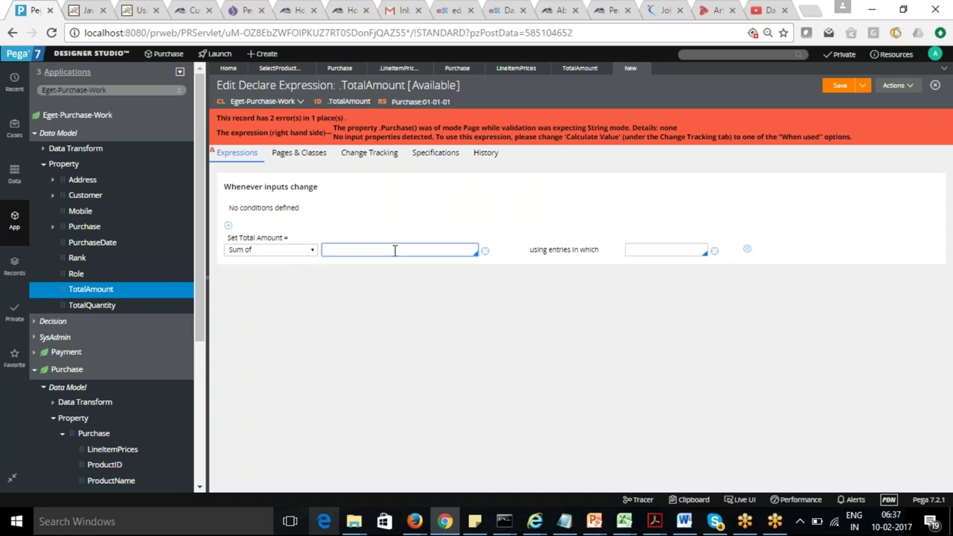
Open the Declare Expression help and read how the Expressions section describes Sum of, aggregate properties and using entries in which
click(912, 86)
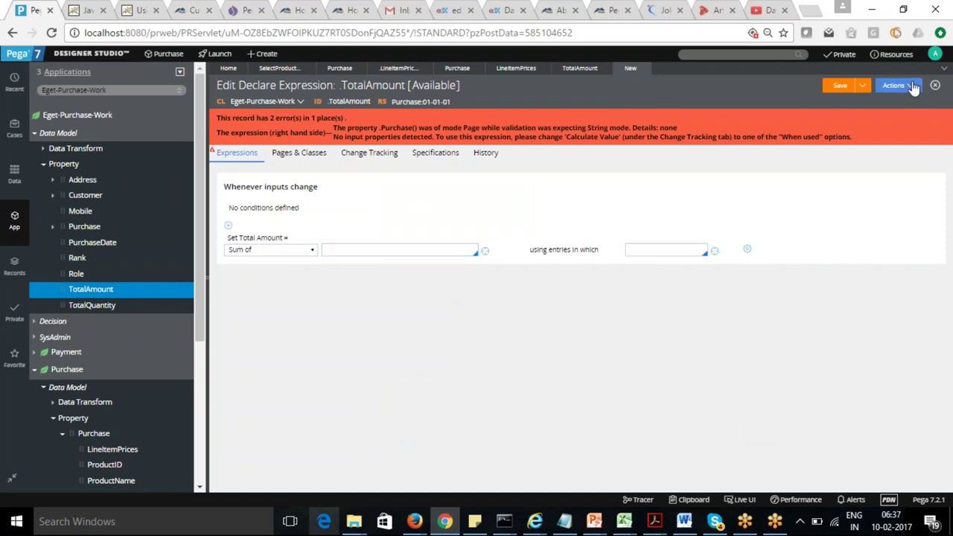
click(892, 113)
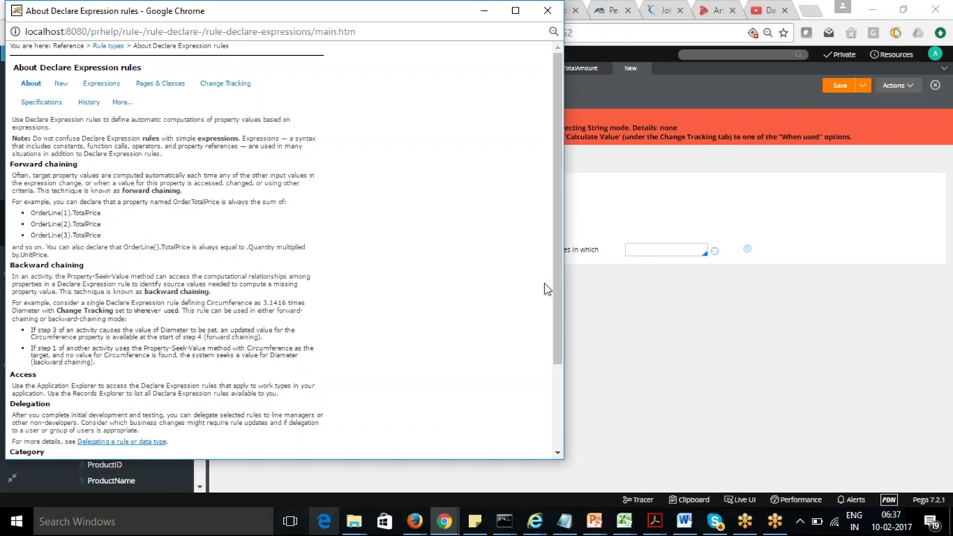
mouse_move(556, 284)
mouse_down()
mouse_move(562, 350)
mouse_move(558, 276)
mouse_up()
click(61, 84)
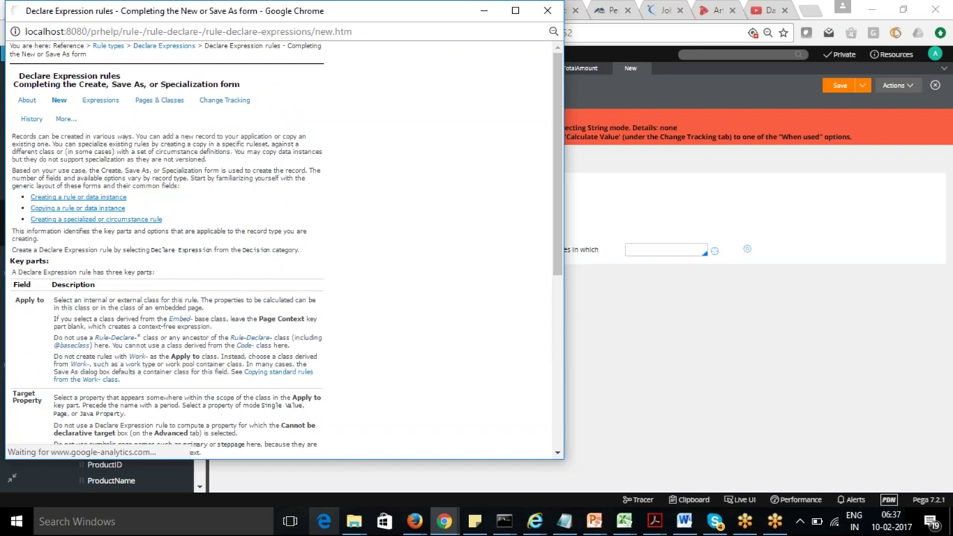
click(101, 104)
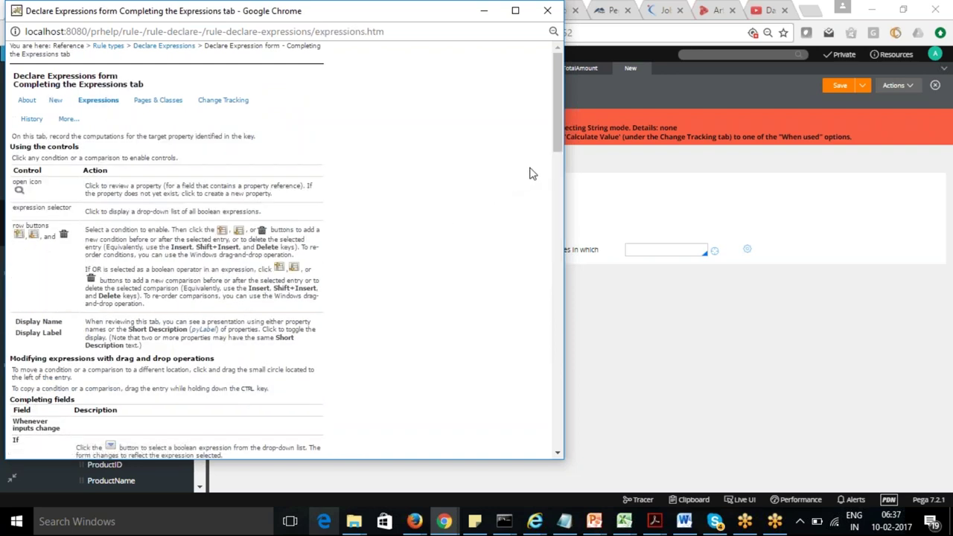
drag(558, 137, 563, 246)
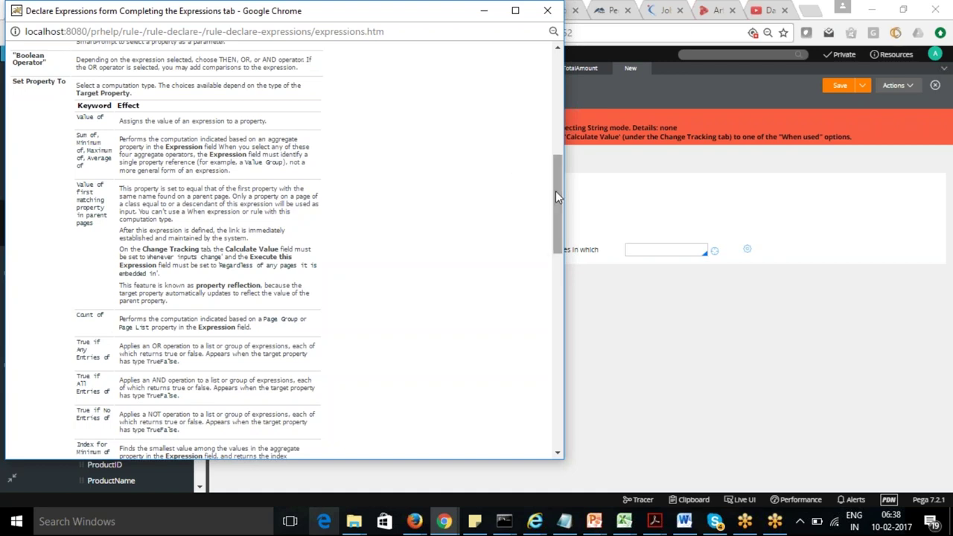
click(605, 188)
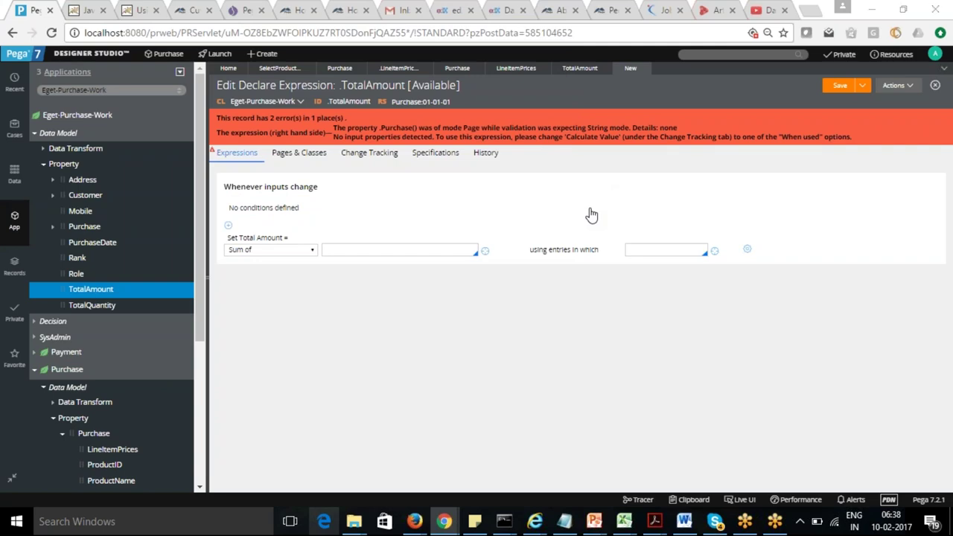
key(alt+Tab)
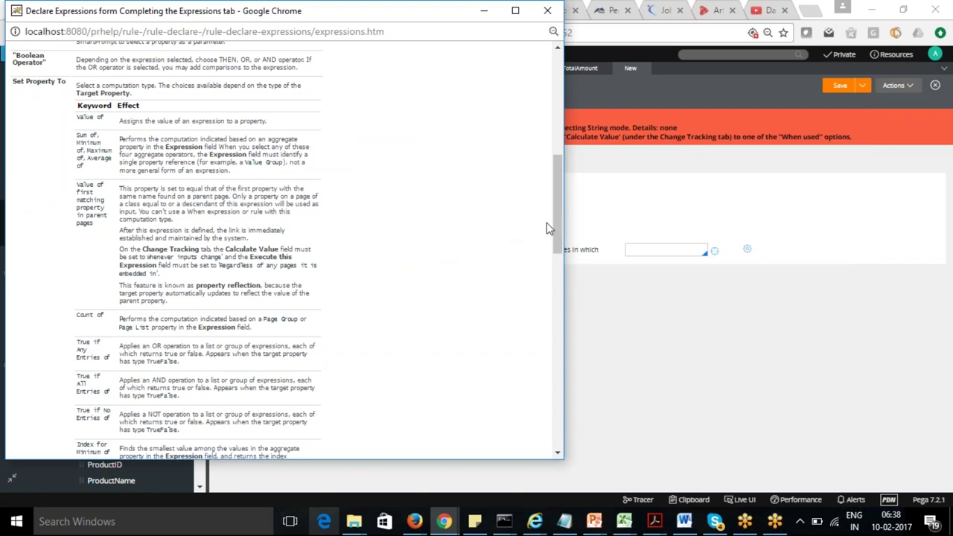
drag(560, 231, 568, 379)
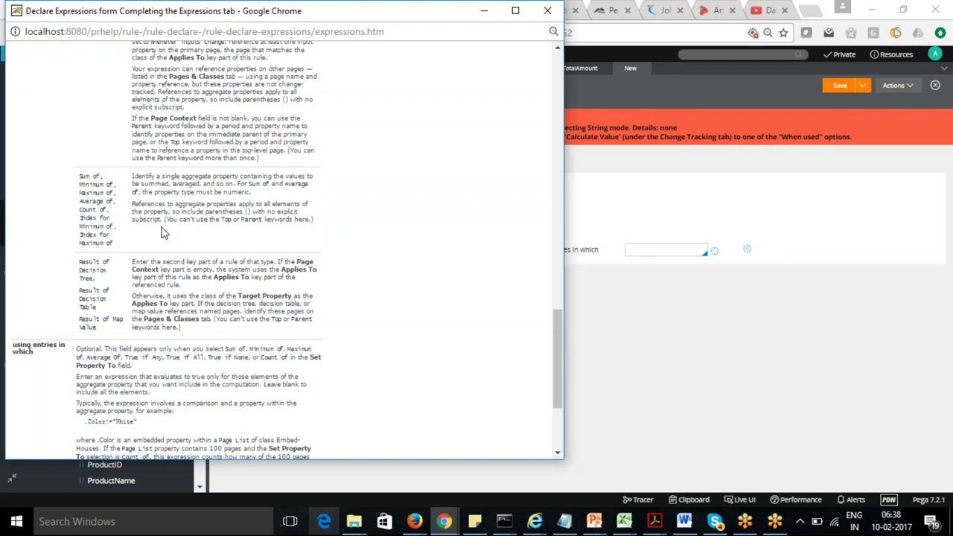
click(590, 294)
click(394, 249)
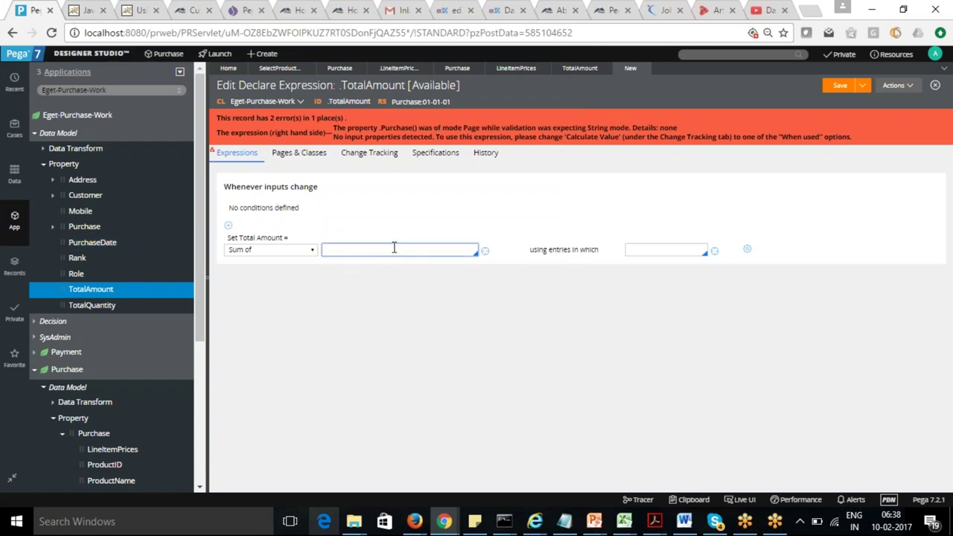
key(ctrl+space)
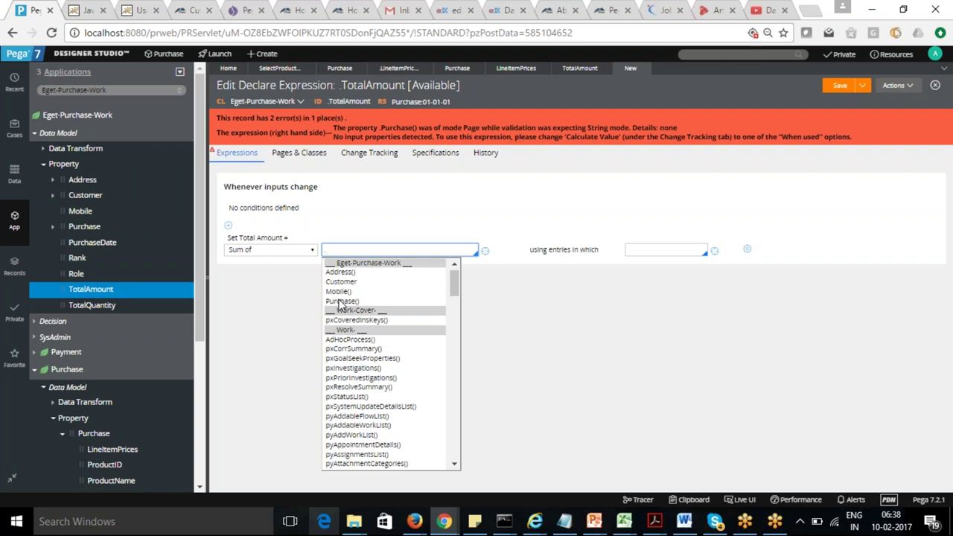
click(340, 301)
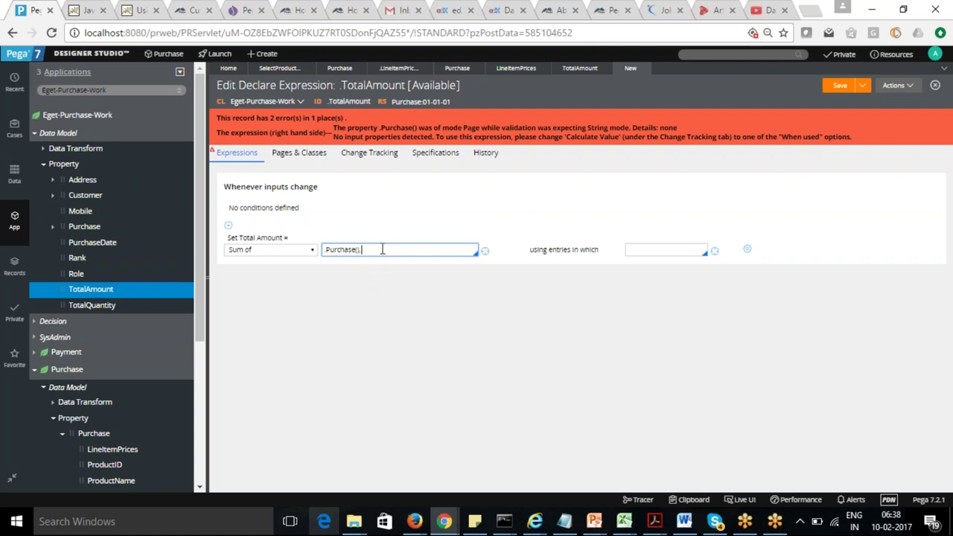
key(BackSpace)
key(BackSpace)
key(BackSpace)
key(BackSpace)
key(BackSpace)
key(BackSpace)
key(BackSpace)
key(BackSpace)
key(BackSpace)
key(BackSpace)
key(BackSpace)
key(BackSpace)
Set the property summed for Total Amount to .Purchase().LineItemPrices
text(.)
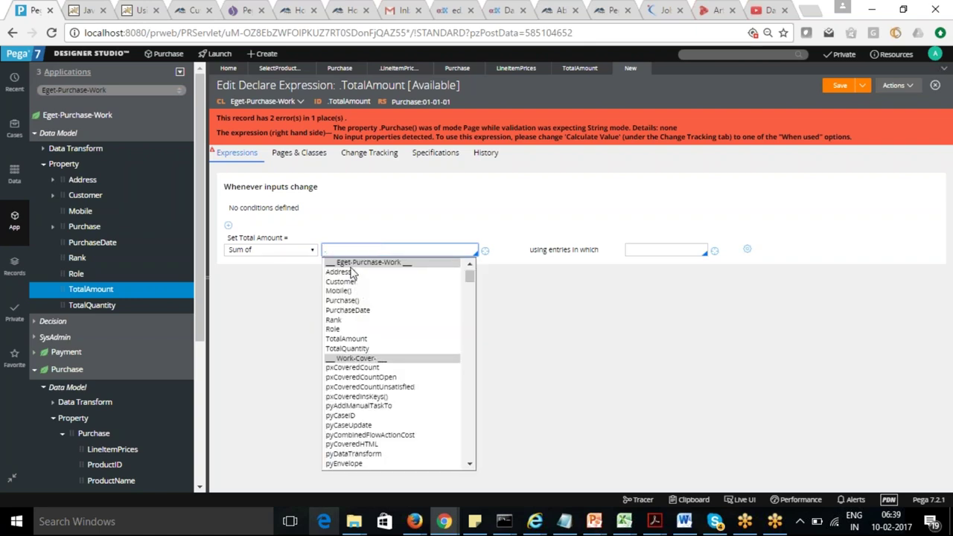
click(348, 301)
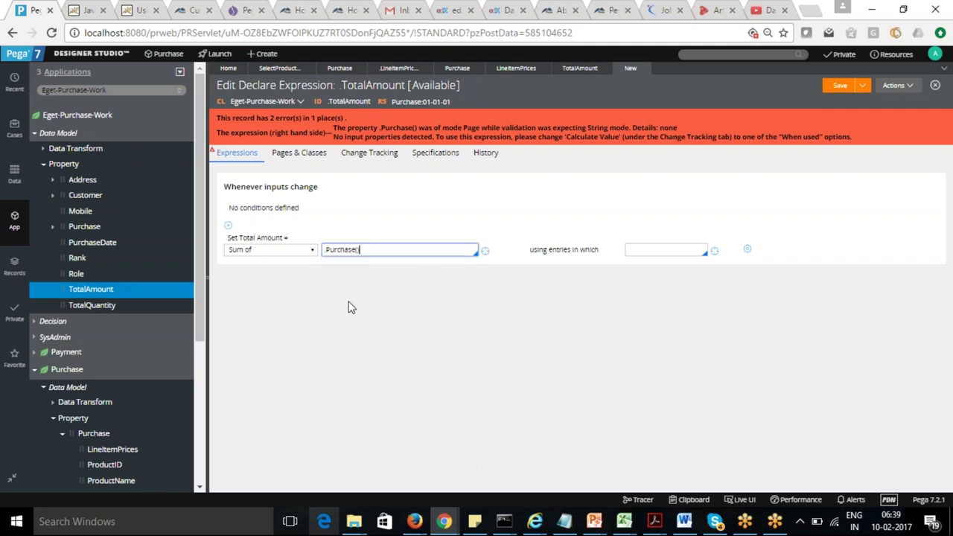
text(.)
click(356, 272)
Define the page .Purchase() with class Eget-Data-Purchase for the declare expression and try to save the rule
click(309, 155)
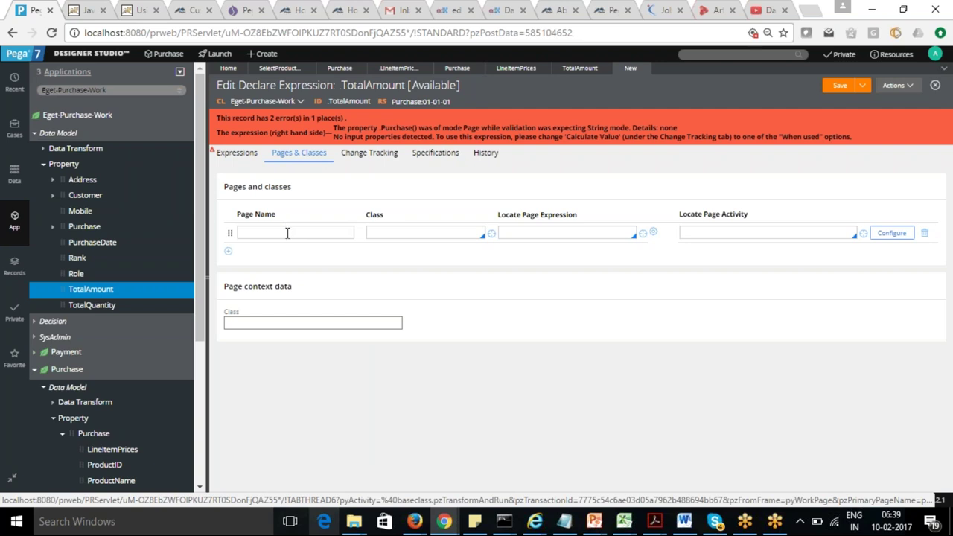
click(287, 233)
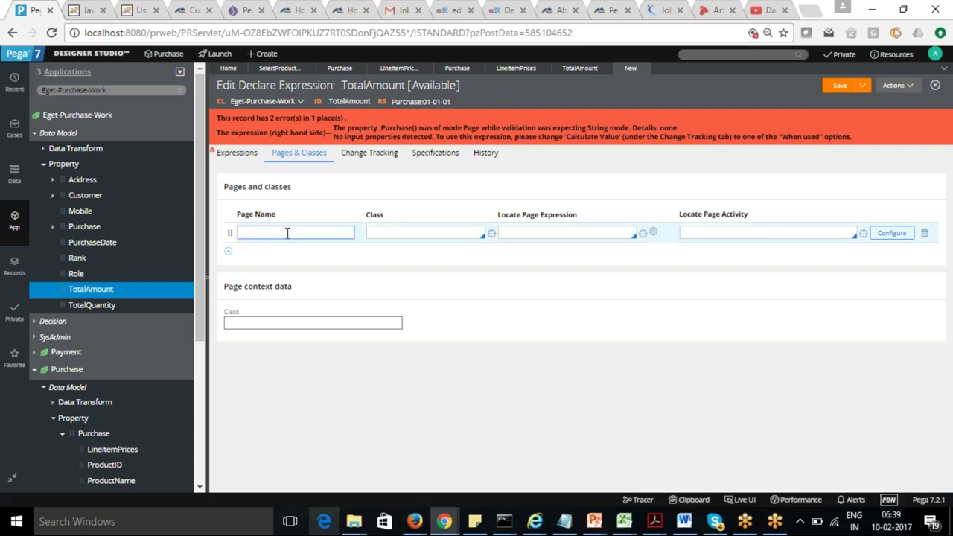
text(.Purchase())
key(Tab)
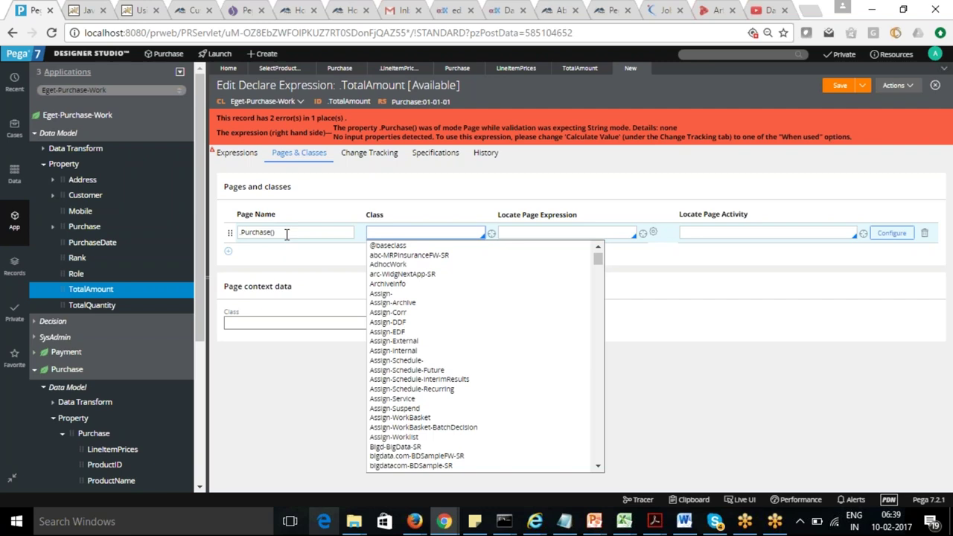
text(Eget)
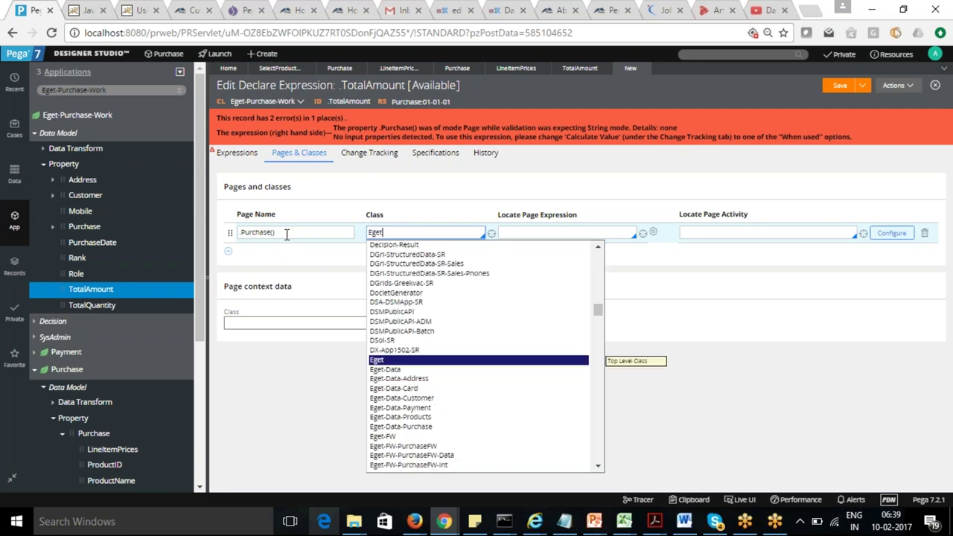
text(-)
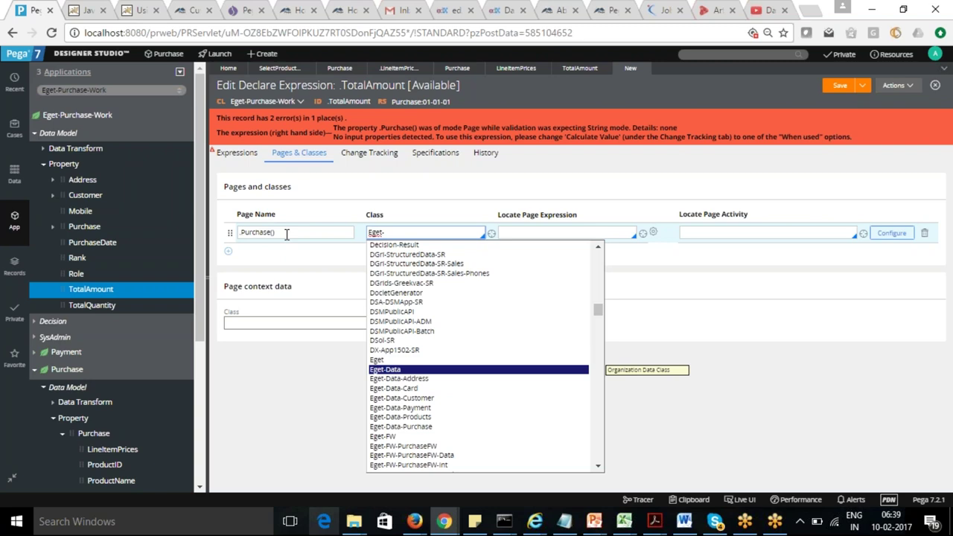
click(402, 427)
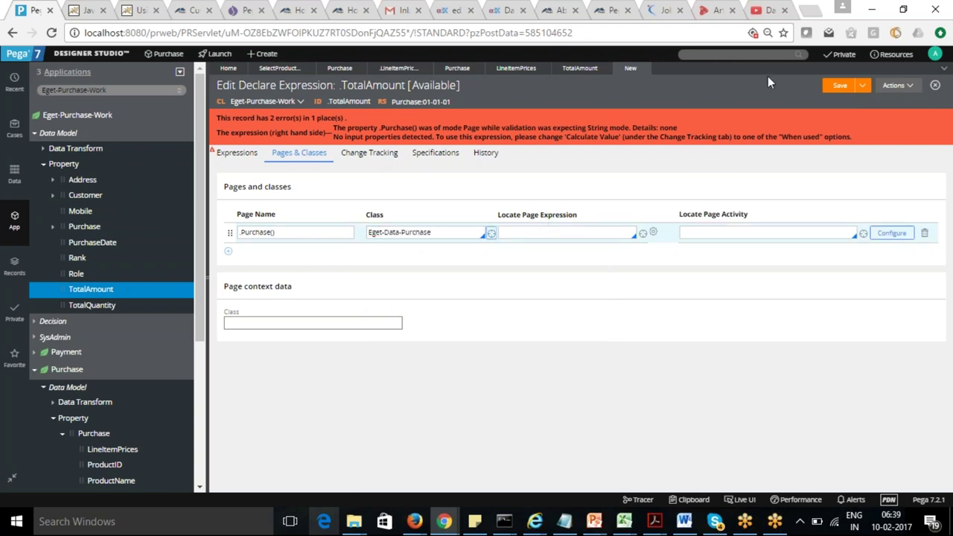
click(839, 87)
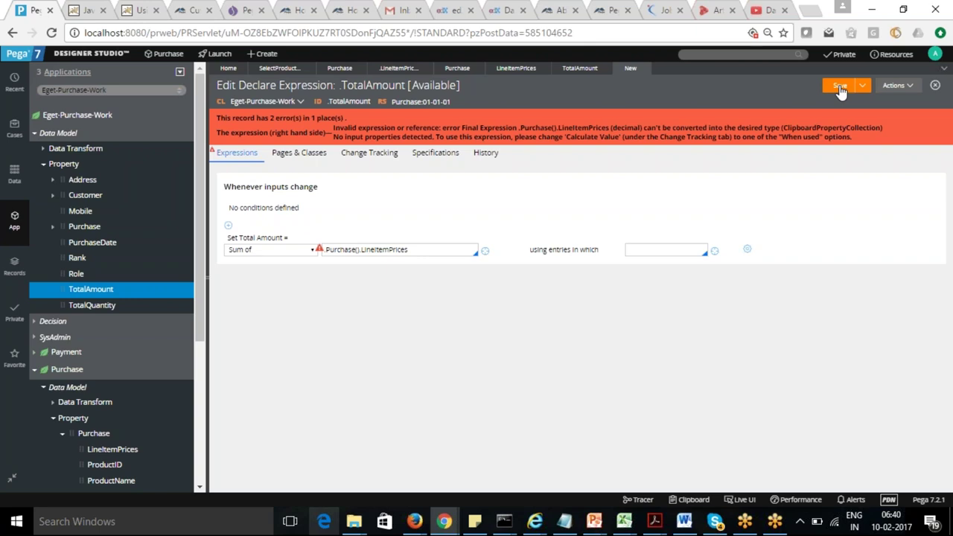
Review the Calculate Value options in the expression's change tracking settings and return to the expression
click(366, 154)
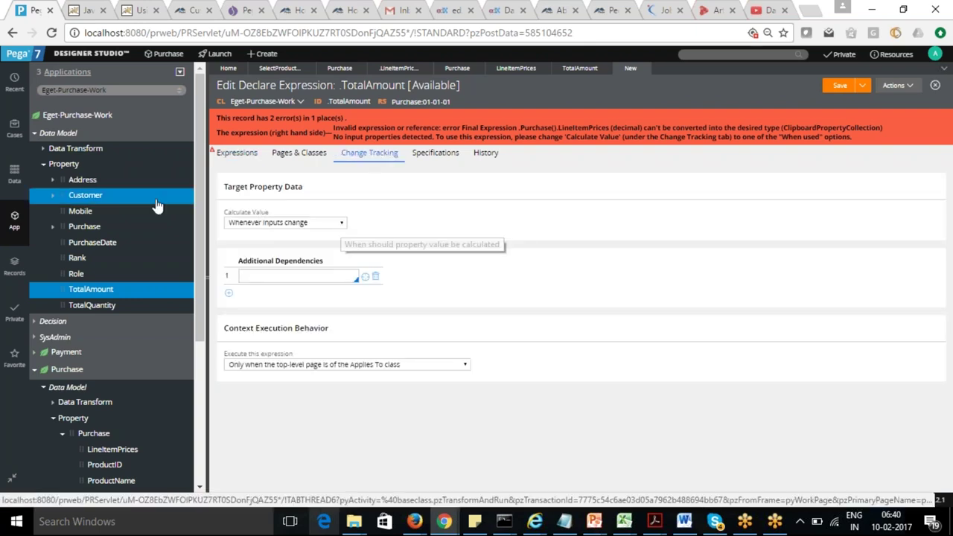
click(342, 223)
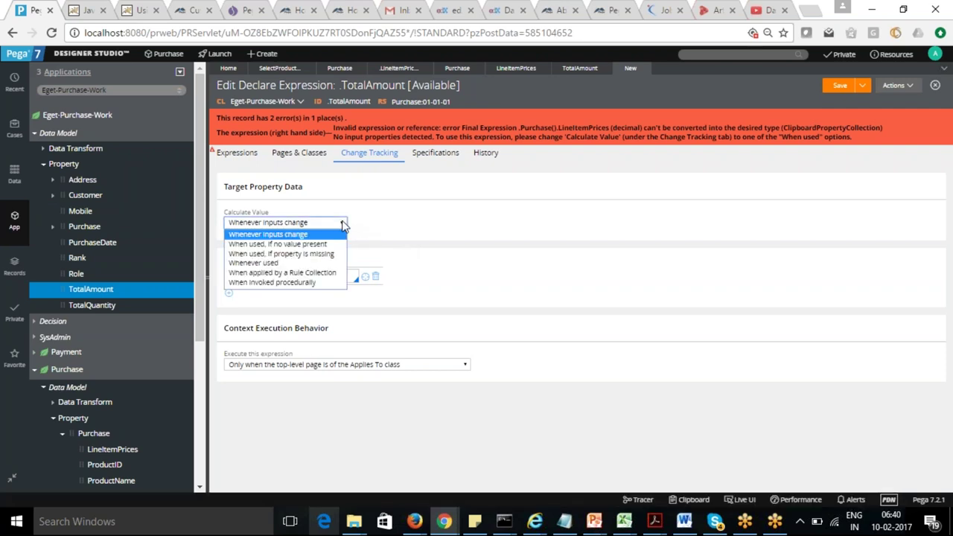
click(341, 226)
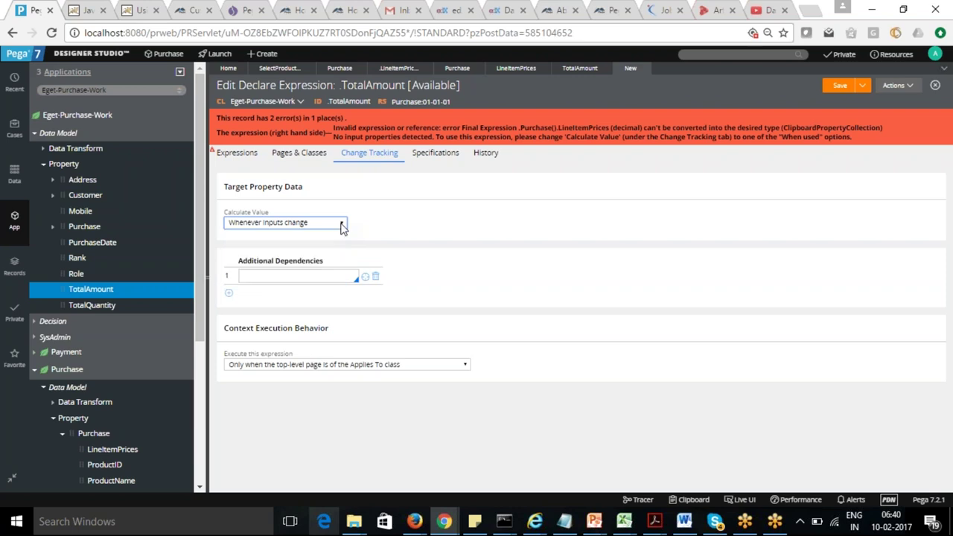
click(234, 152)
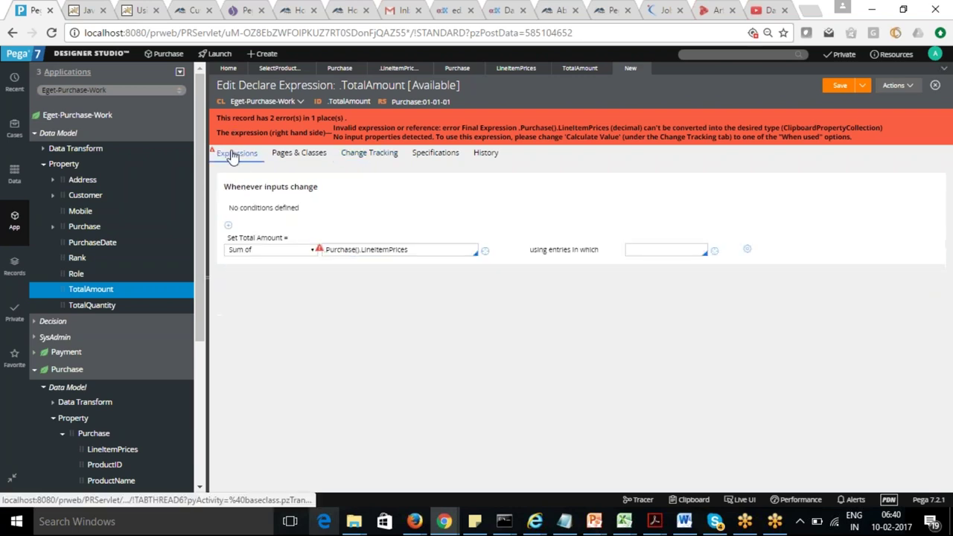
Recheck the .Purchase().LineItemPrices sum expression and view the TotalAmount property rule
click(422, 249)
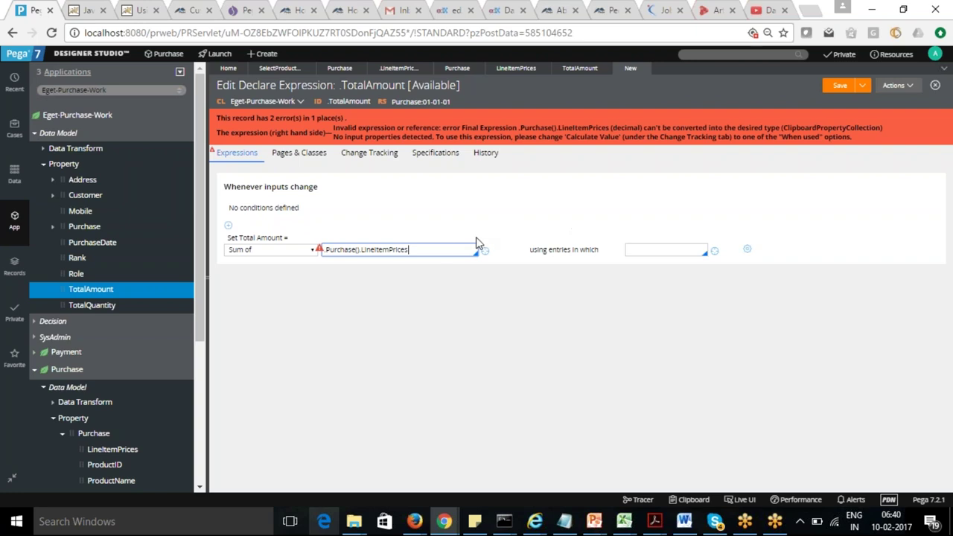
drag(439, 250, 187, 283)
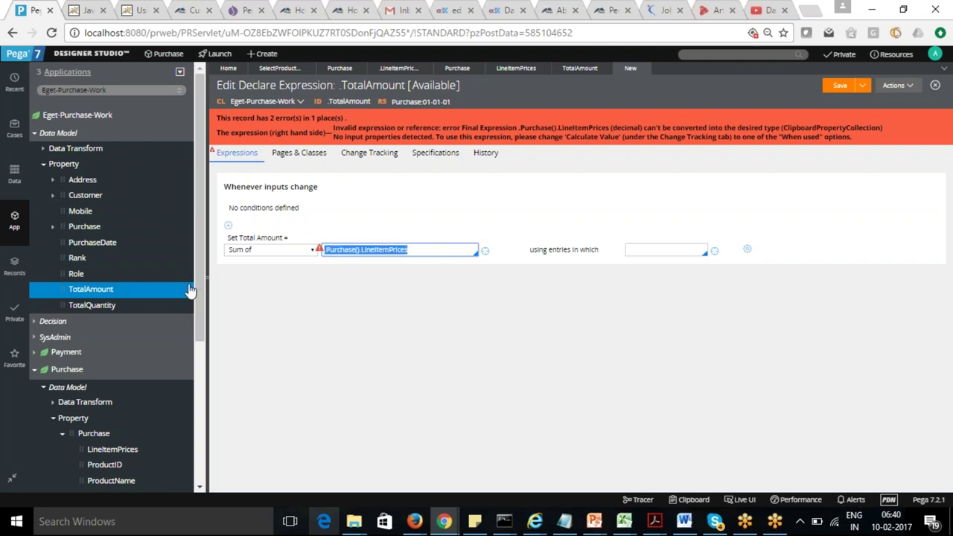
click(443, 250)
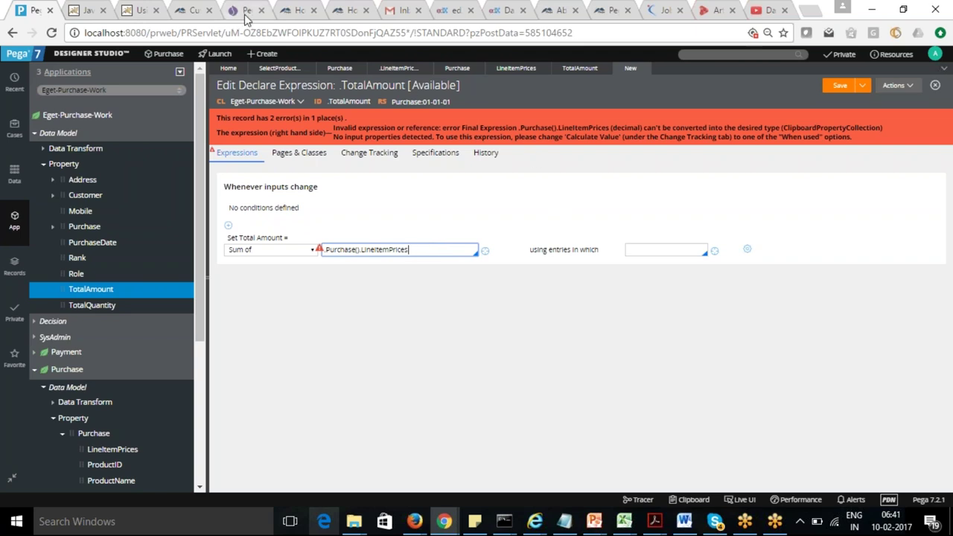
click(578, 70)
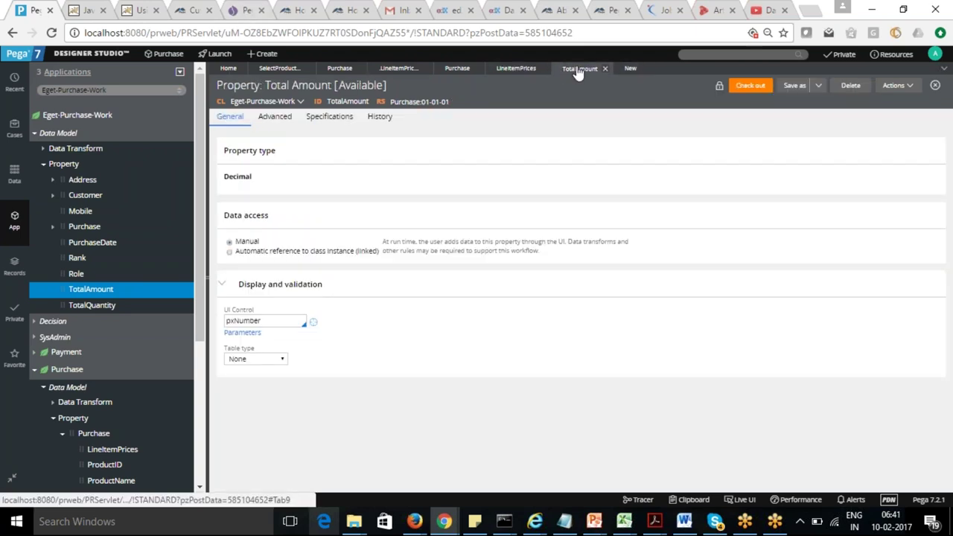
Launch the Case Manager portal and create a new Purchase case
click(166, 54)
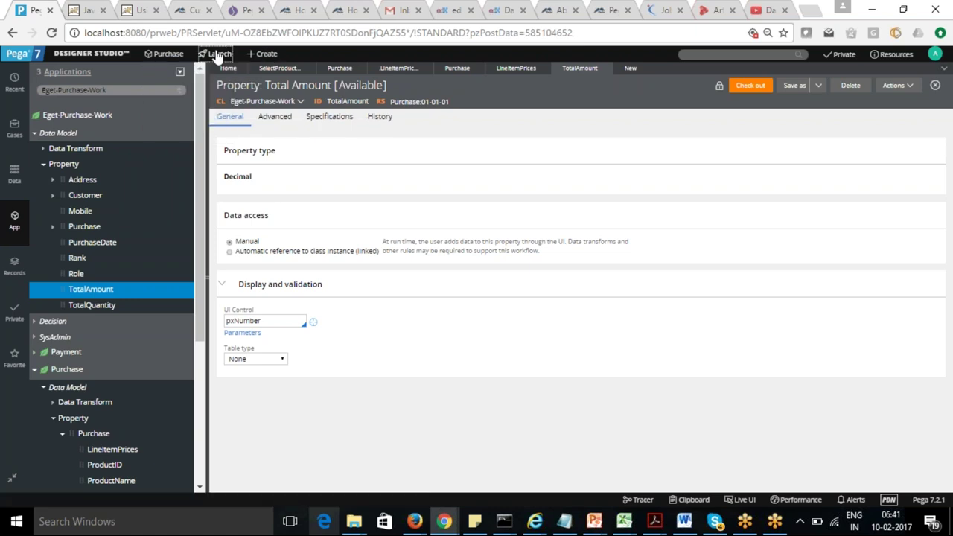
click(219, 55)
click(221, 83)
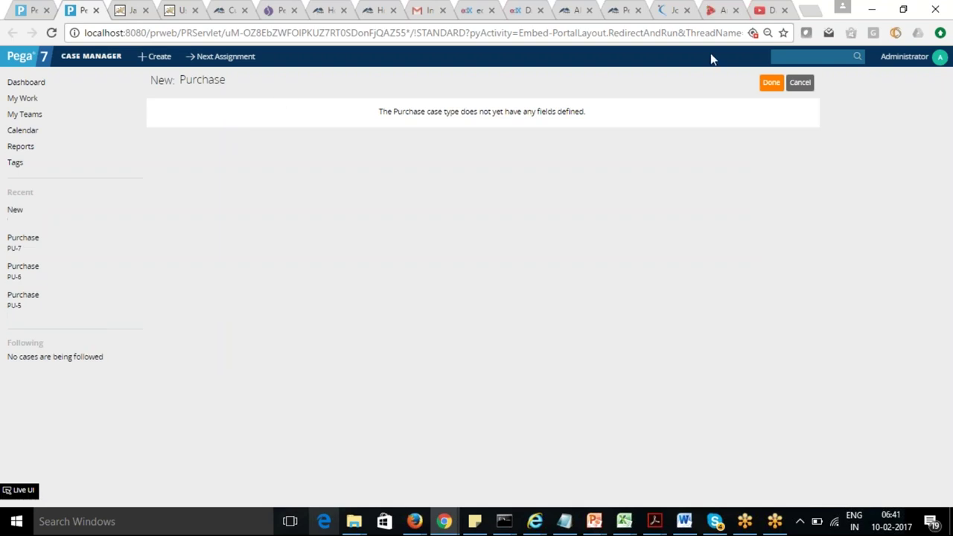
click(771, 83)
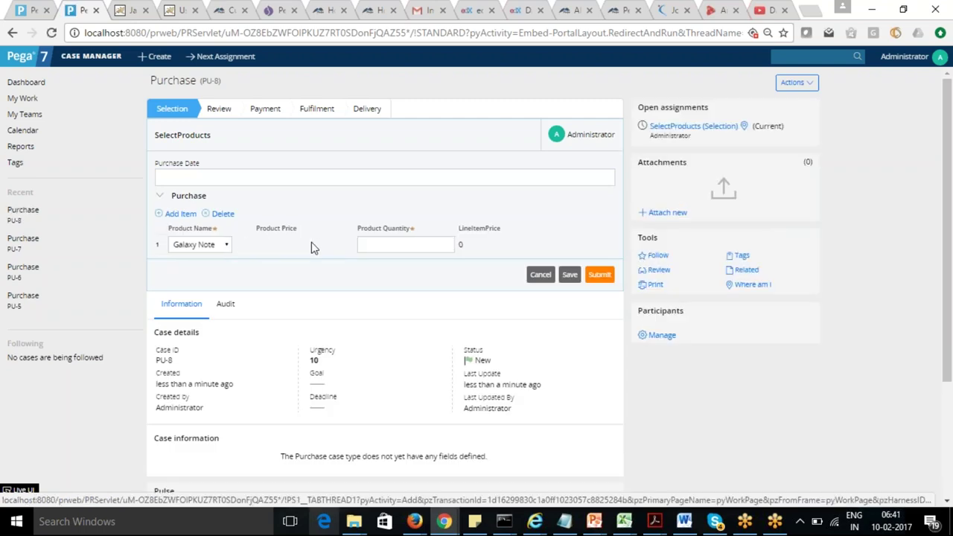
Switch back to Designer Studio and save the SelectProducts_0_Purchase section
click(37, 12)
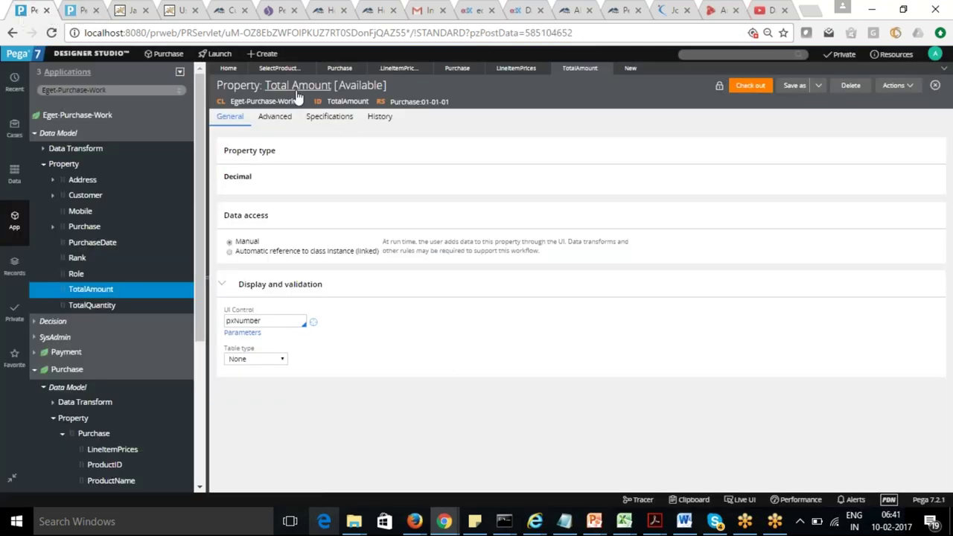
click(283, 69)
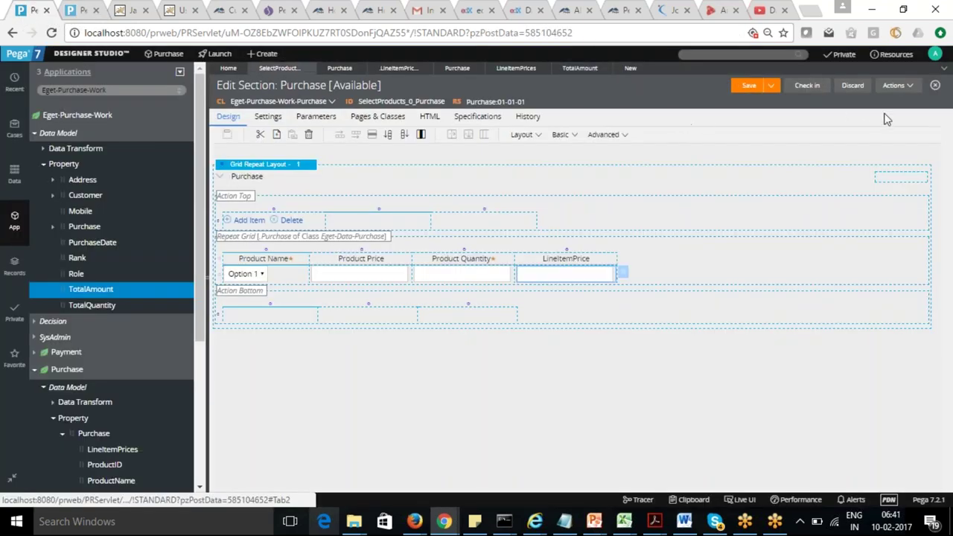
click(745, 86)
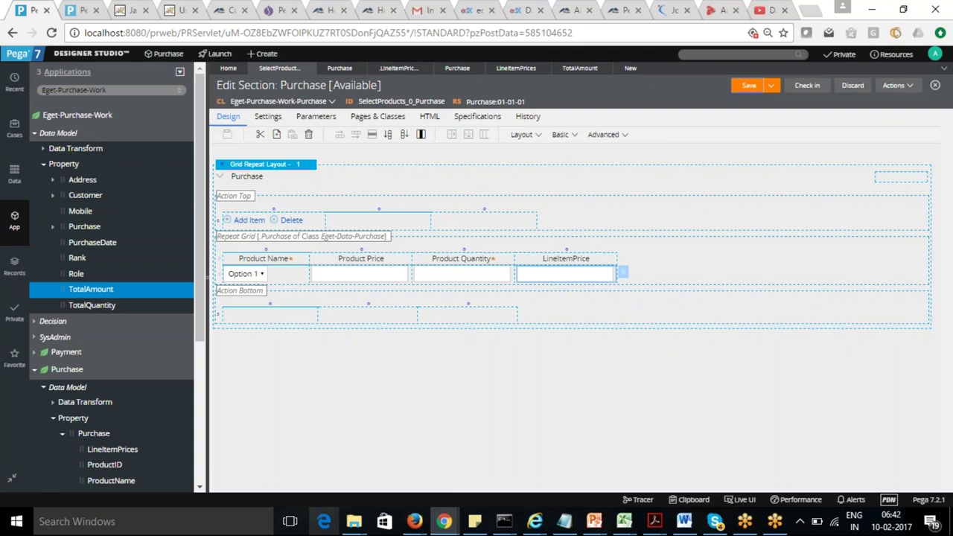
Refresh the open Purchase case and test its grid with quantity 5 for Galaxy Note plus a second item row
click(76, 11)
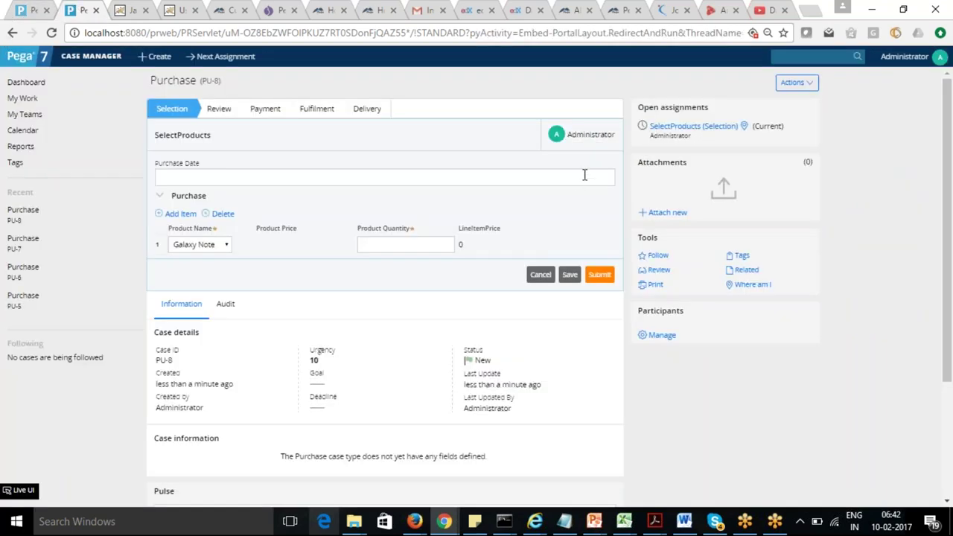
click(812, 82)
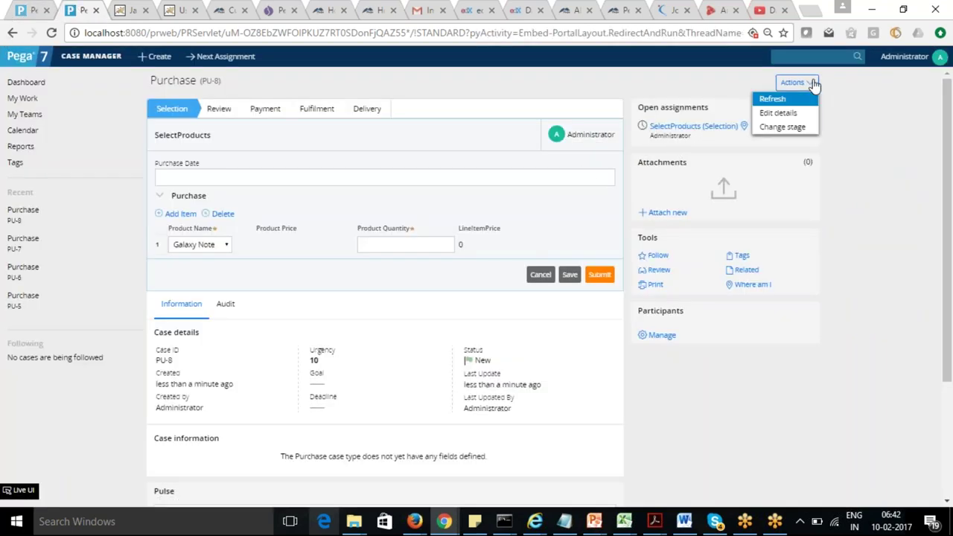
click(782, 99)
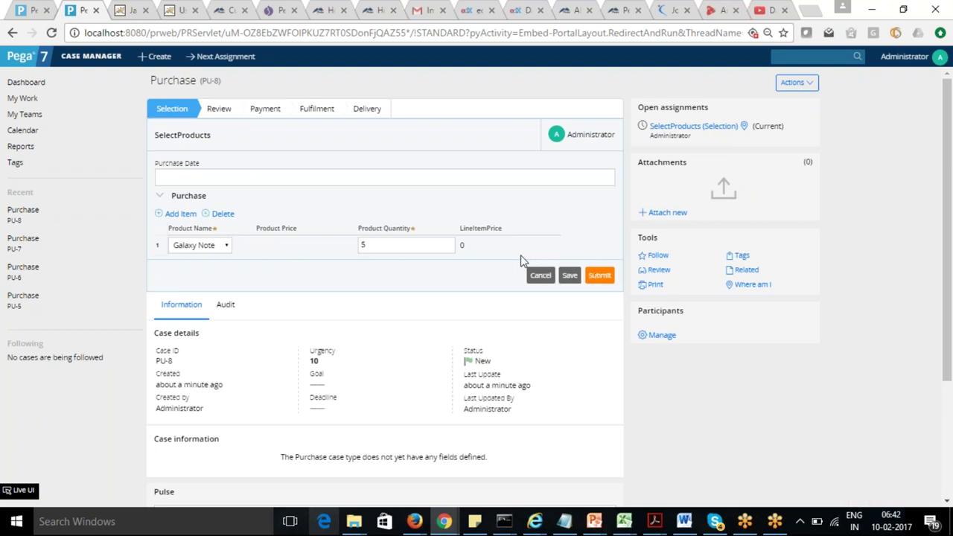
click(179, 214)
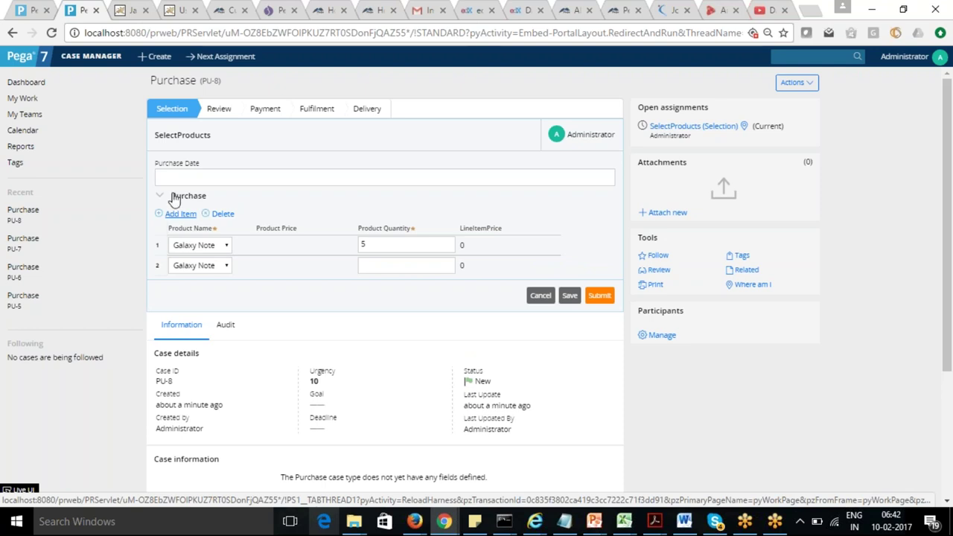
Set the Product Price cell's edit option to Editable, save the Purchase section and return to the open Purchase case
click(26, 10)
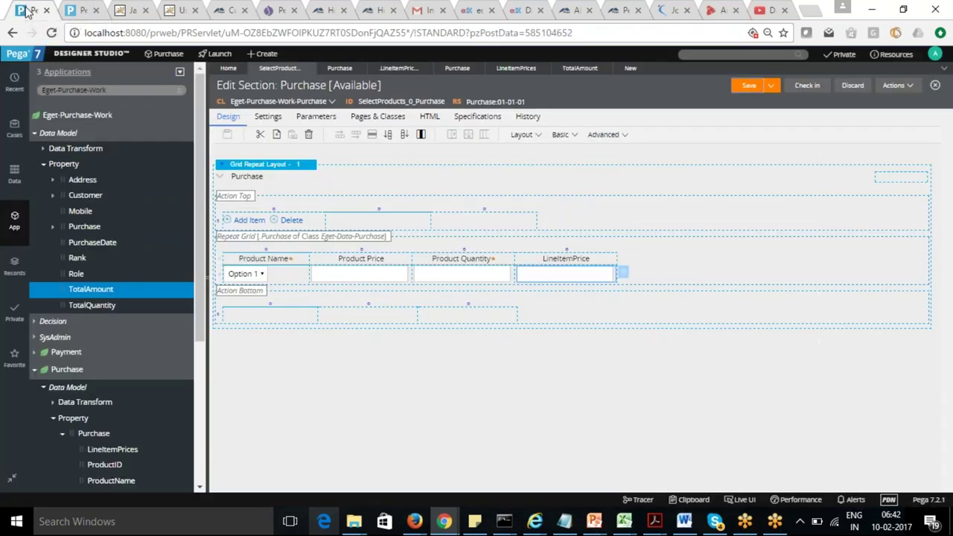
click(379, 276)
click(419, 276)
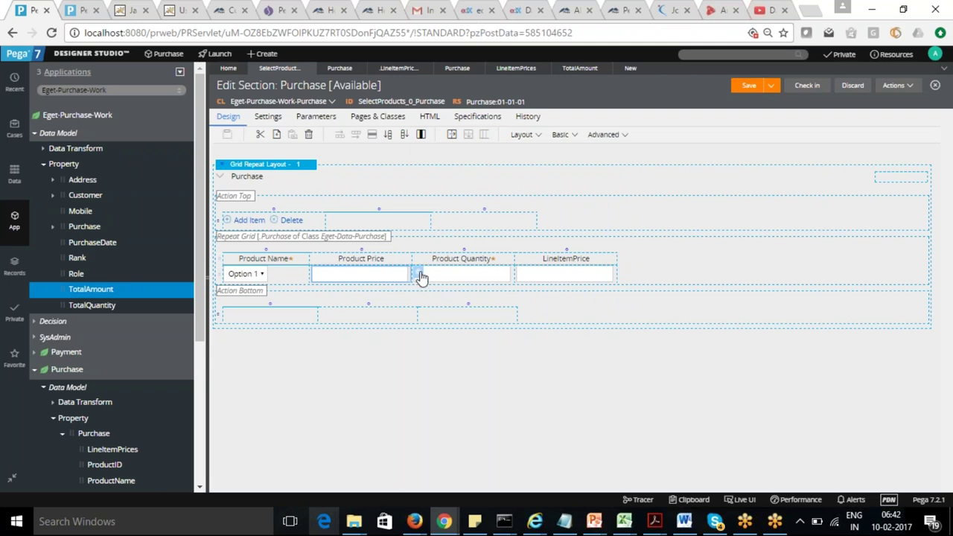
click(484, 193)
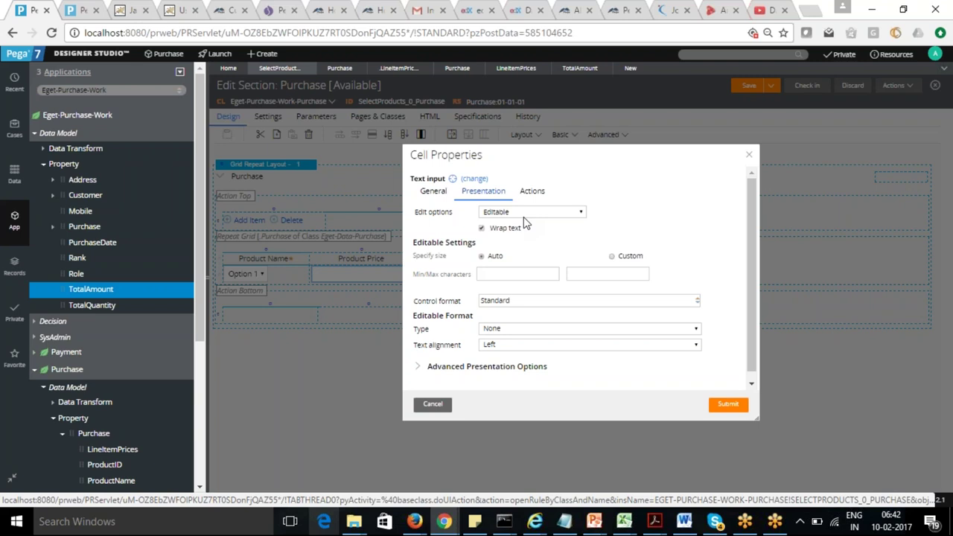
click(725, 406)
click(737, 86)
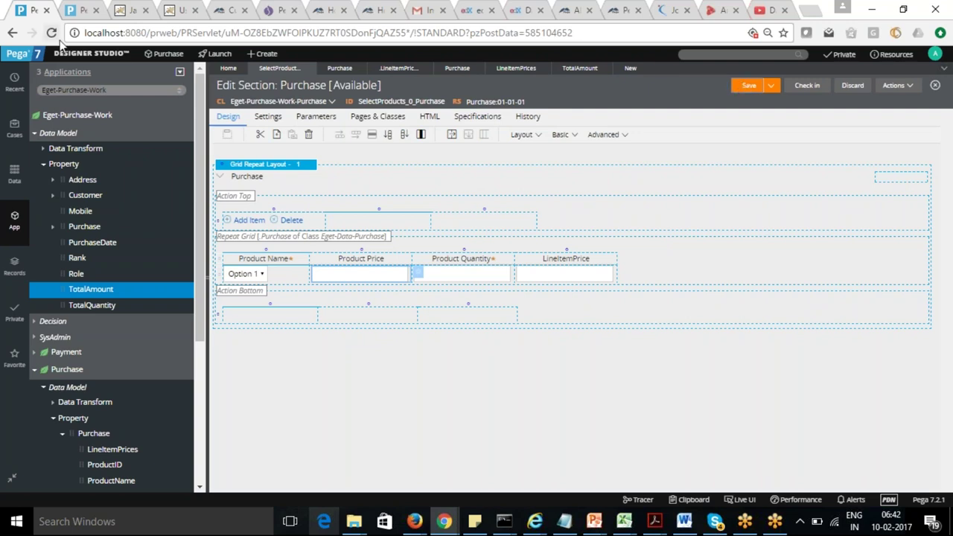
click(78, 11)
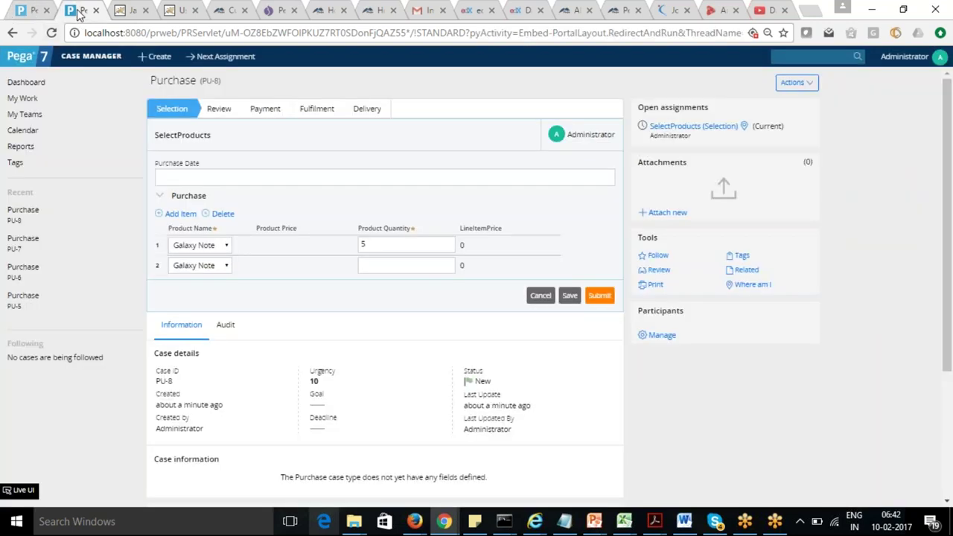
Create a new Purchase case in the Case Manager portal
click(157, 58)
click(157, 71)
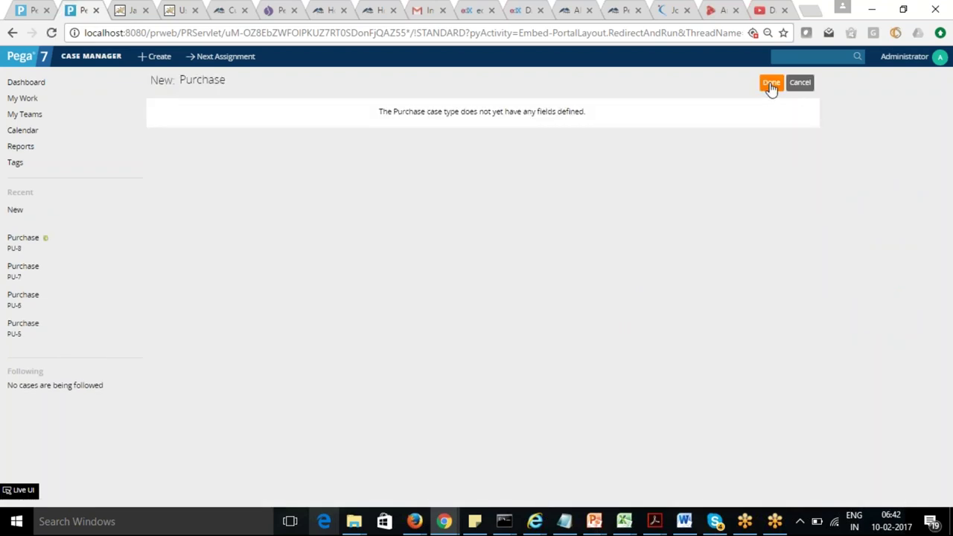
click(769, 83)
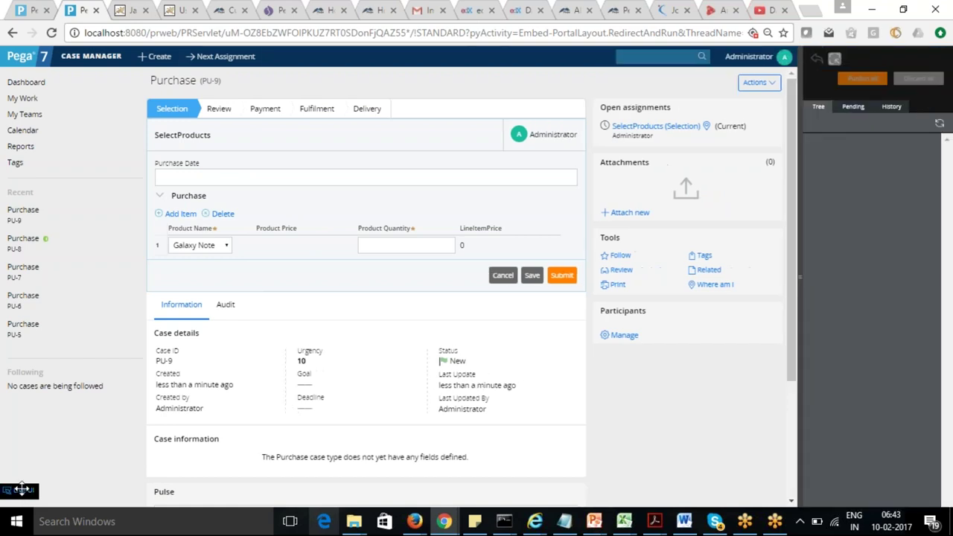
Inspect the Purchase repeat grid with Live UI, open its rule in Designer Studio, and save the section before returning to the case
click(288, 206)
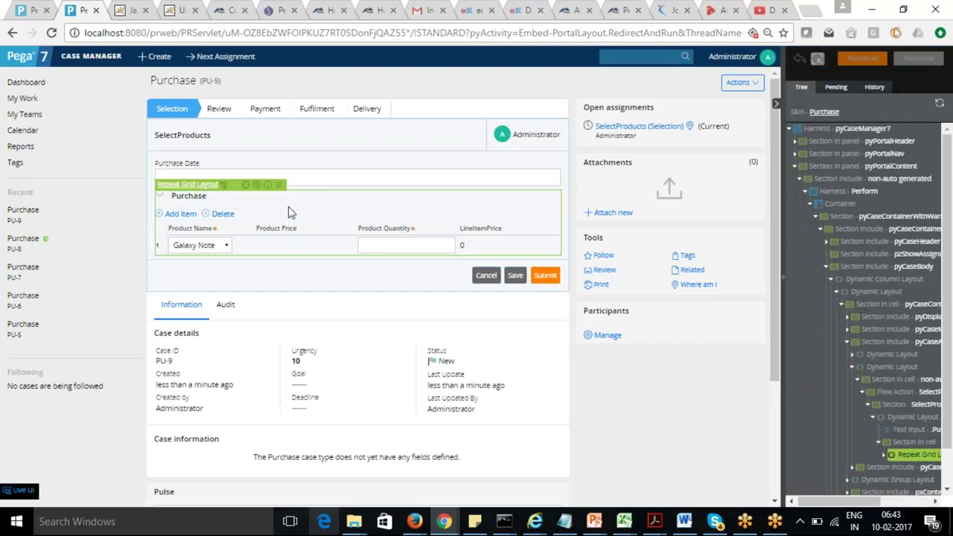
click(246, 186)
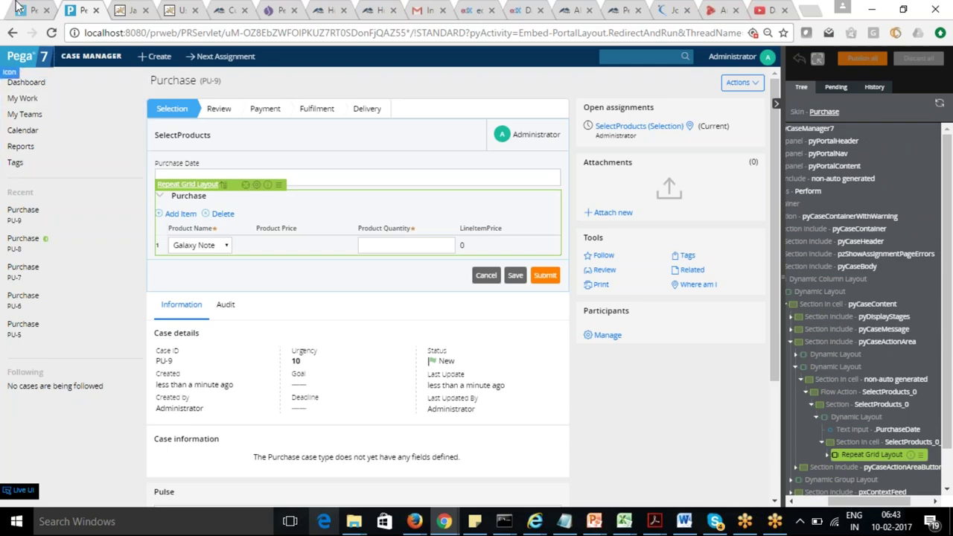
click(31, 12)
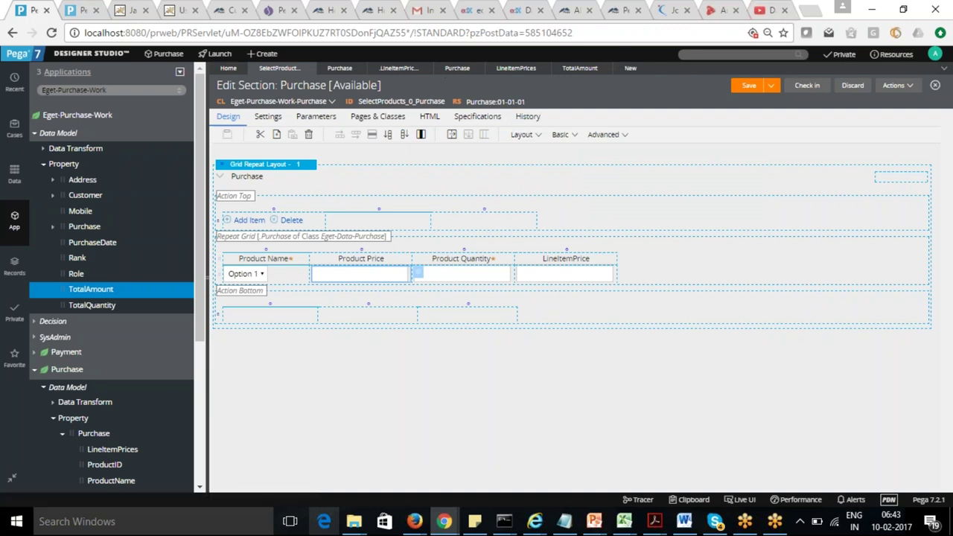
click(750, 88)
click(73, 11)
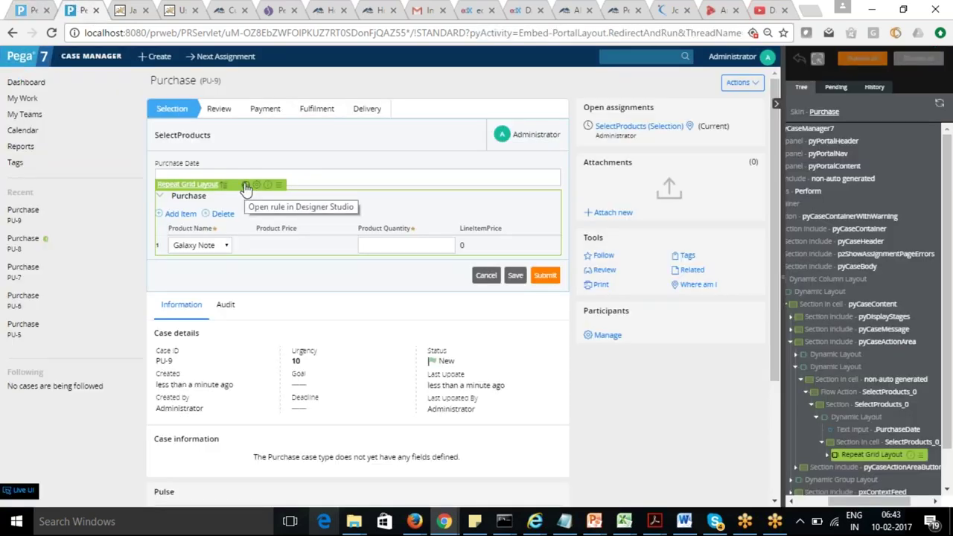
Select the SelectProducts_0_Purchase section in the Live UI tree, open its rule in Designer Studio and save it again
click(897, 442)
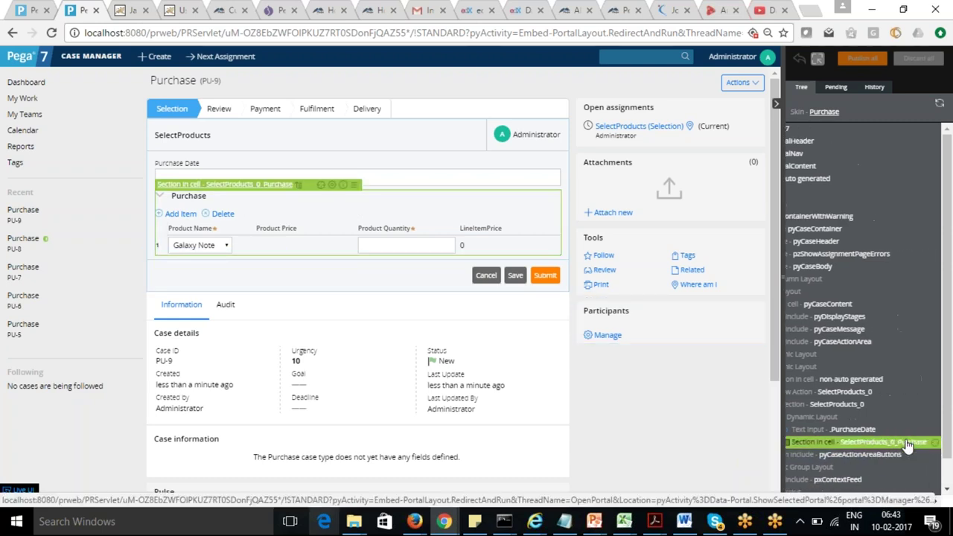
click(323, 185)
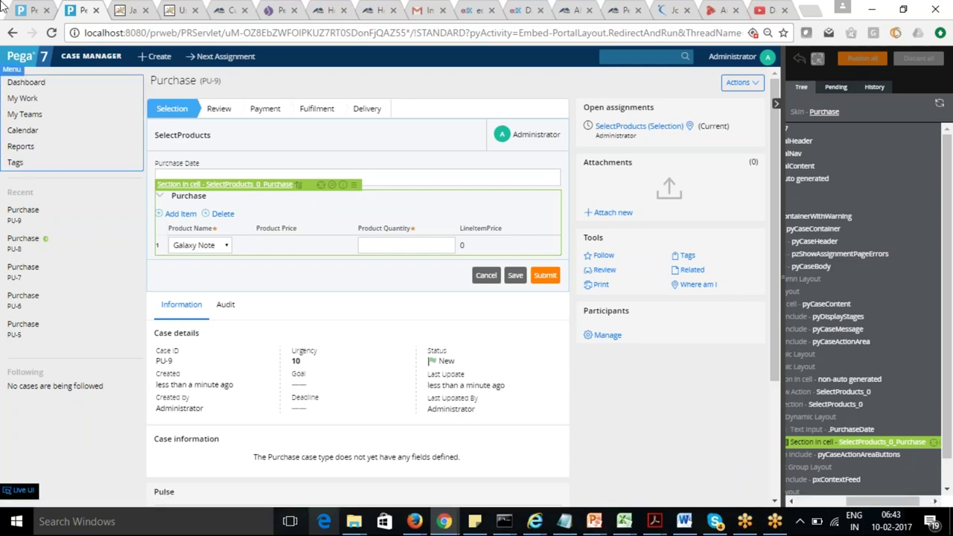
click(33, 10)
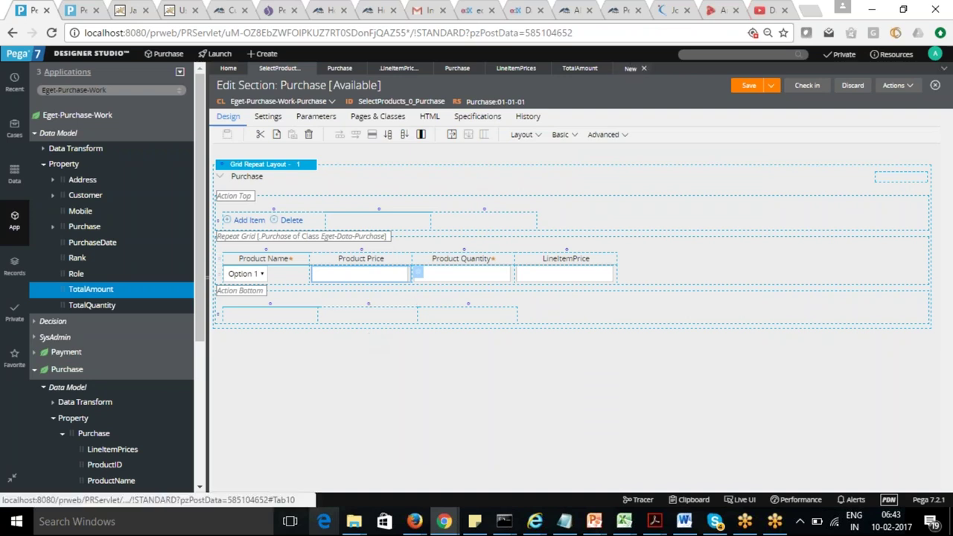
click(749, 87)
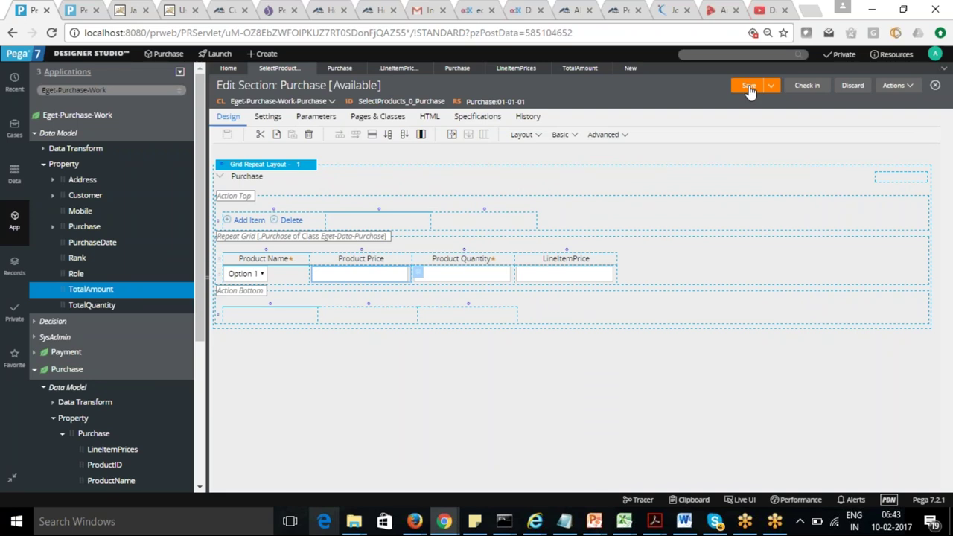
click(808, 85)
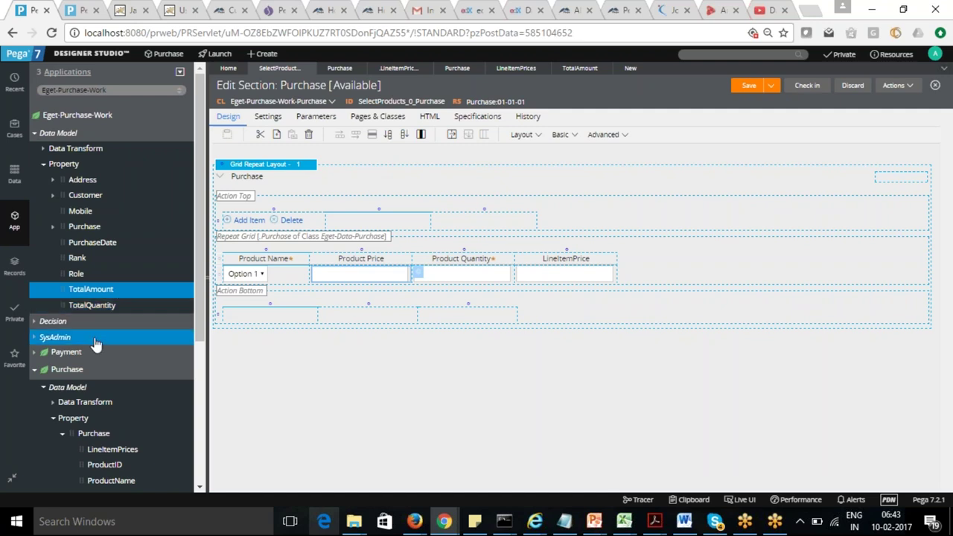
Check the section name in the open case, resave the Purchase section in Designer Studio and close the Case Manager portal
click(84, 16)
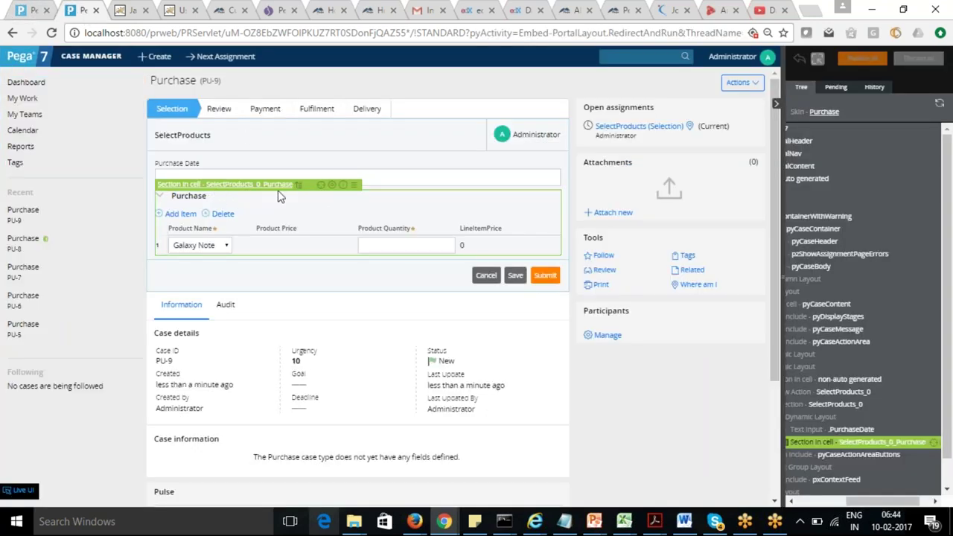
click(39, 12)
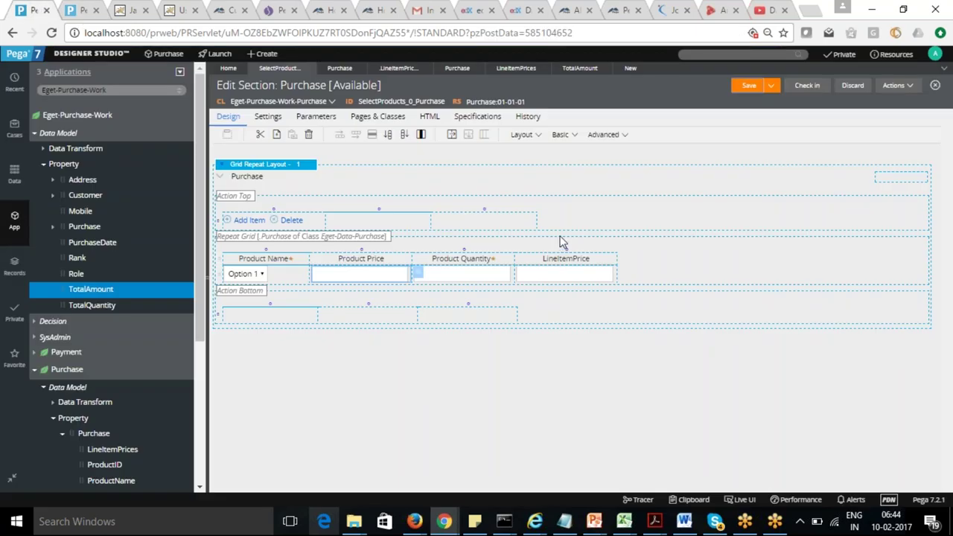
click(742, 87)
click(95, 10)
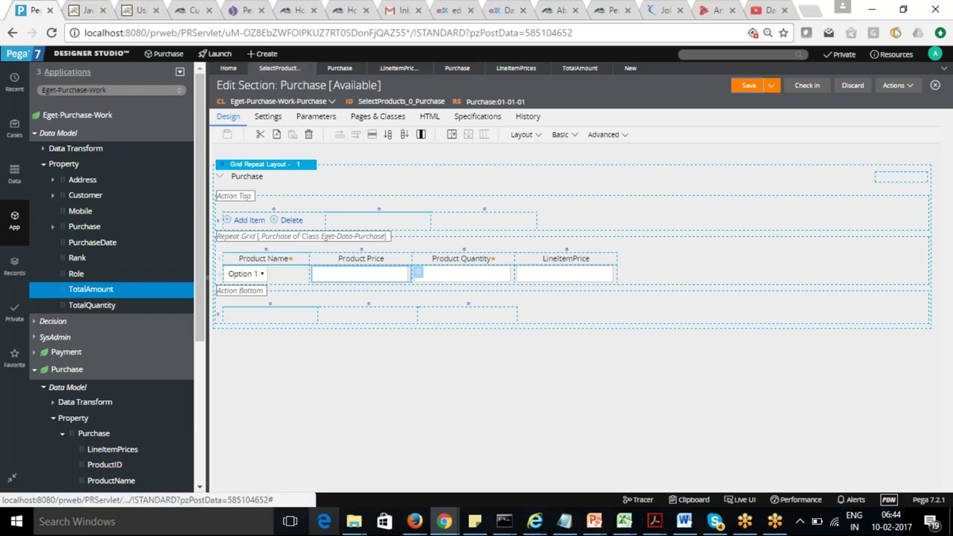
Relaunch the Manager portal from Designer Studio and create another Purchase case
click(218, 56)
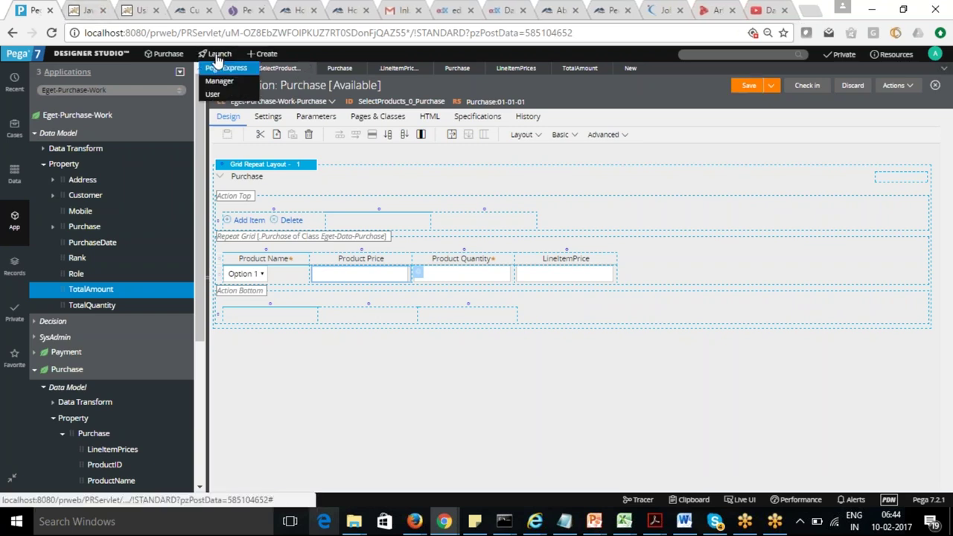
click(219, 80)
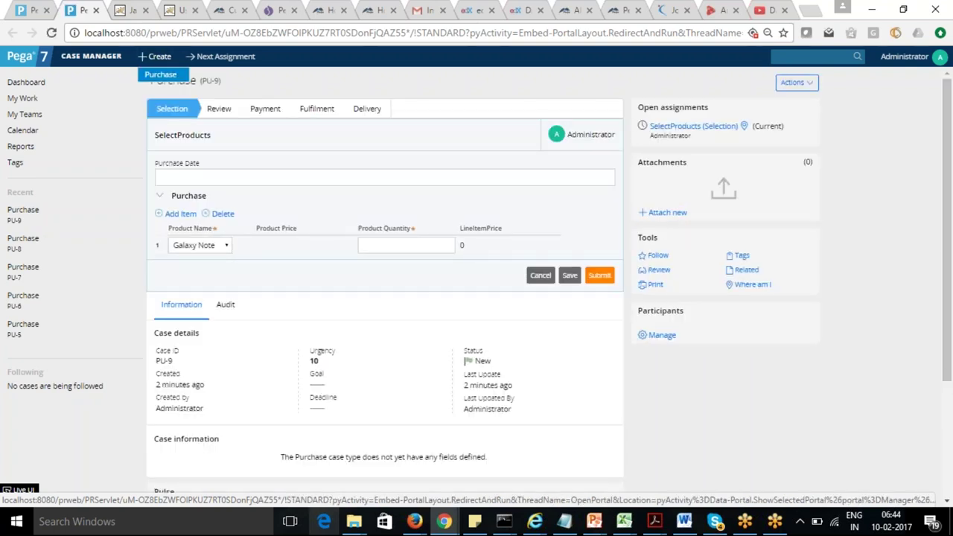
click(160, 76)
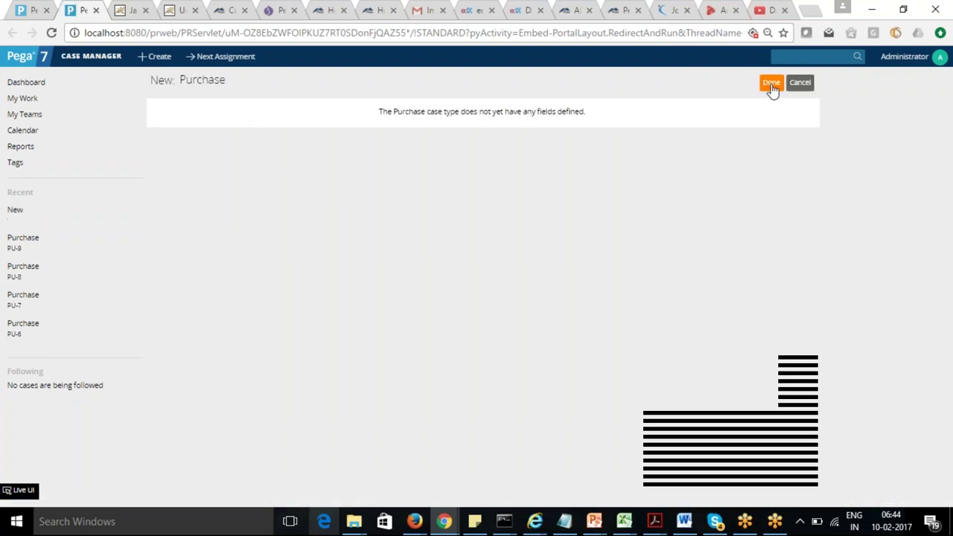
click(770, 83)
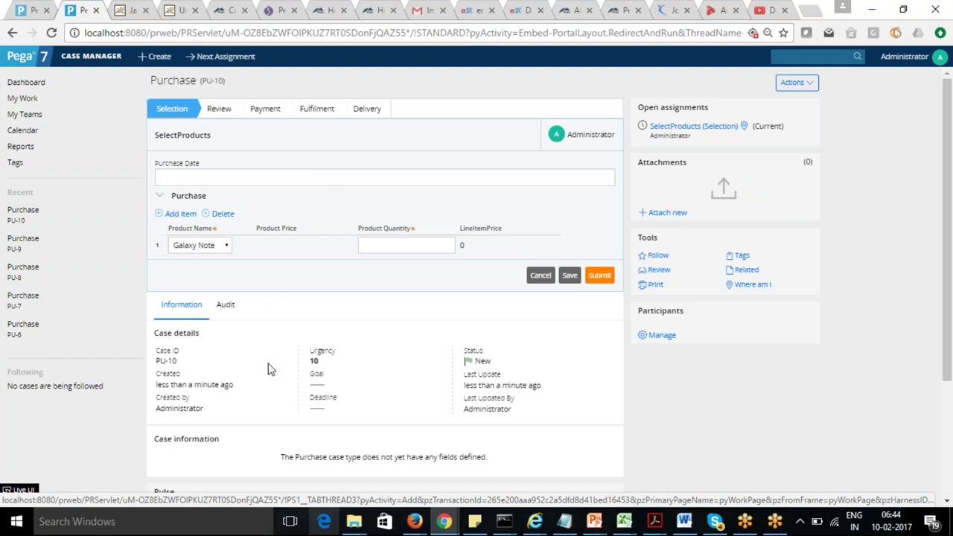
Back in Designer Studio, insert an empty column after Product Price in the Purchase grid and delete the original Product Price column
click(16, 10)
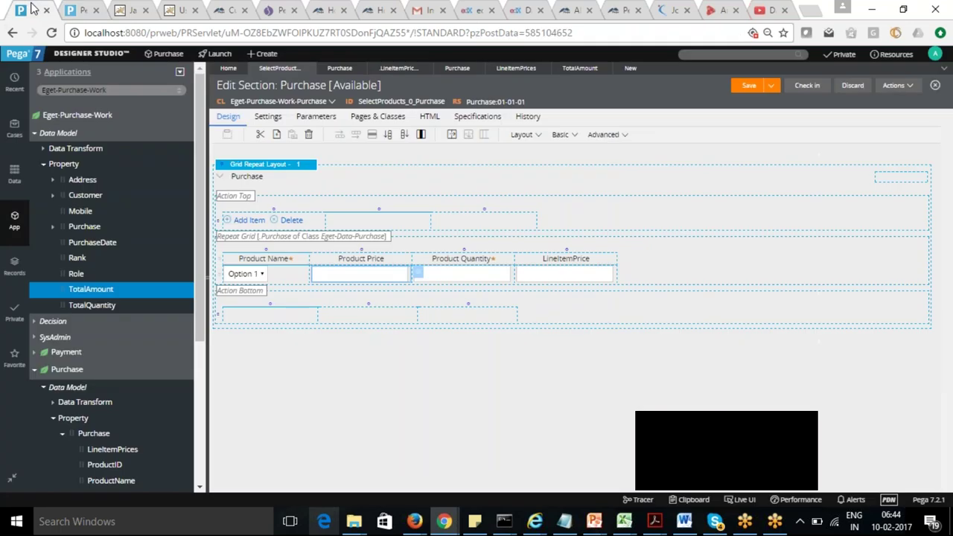
click(394, 265)
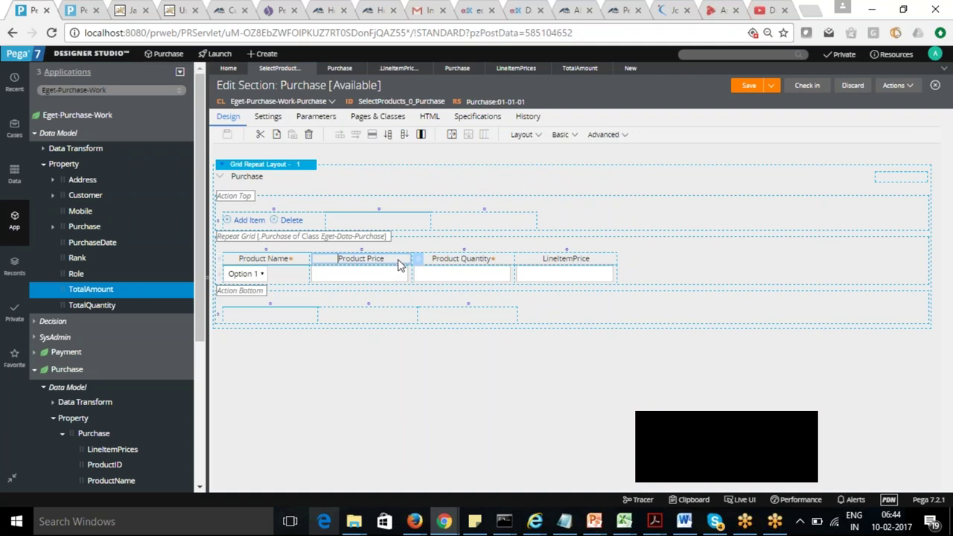
click(402, 139)
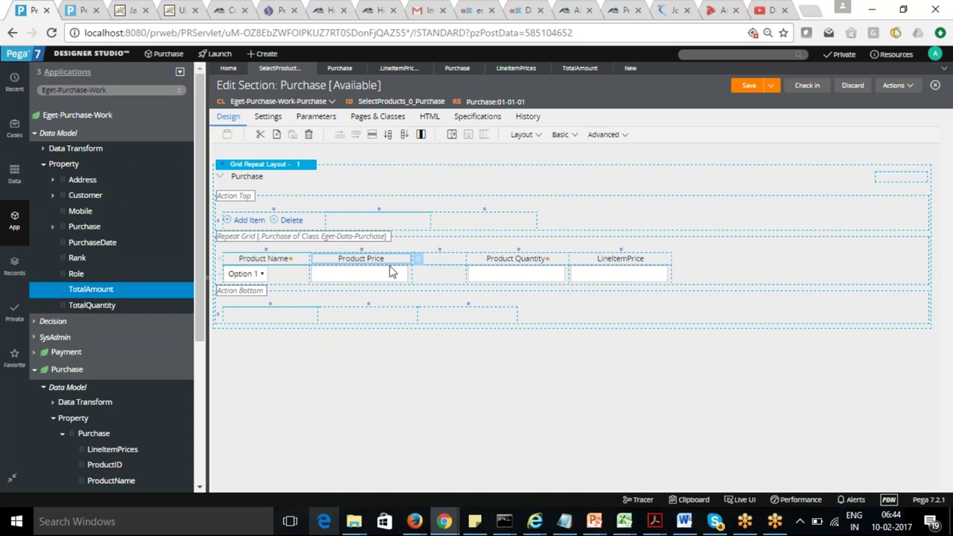
click(365, 253)
key(Delete)
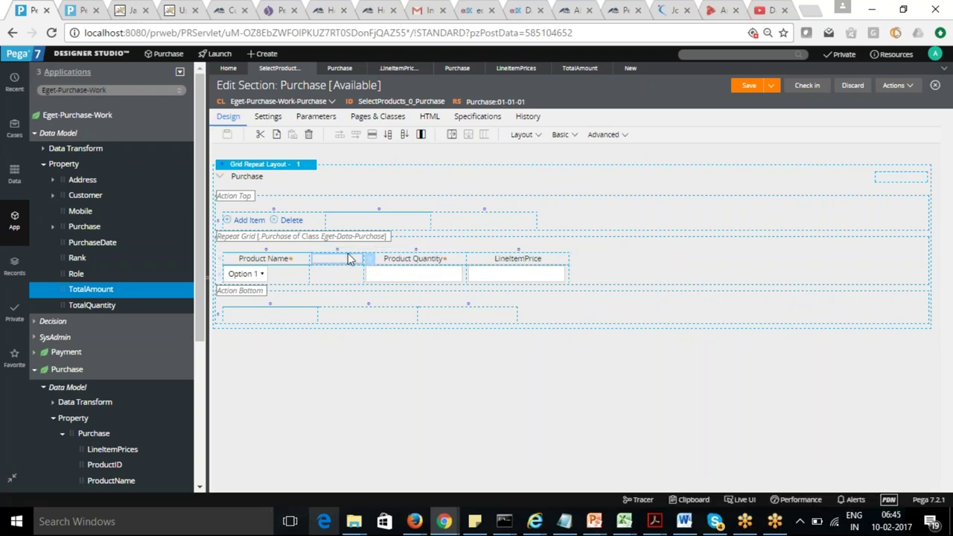
double_click(362, 256)
click(520, 211)
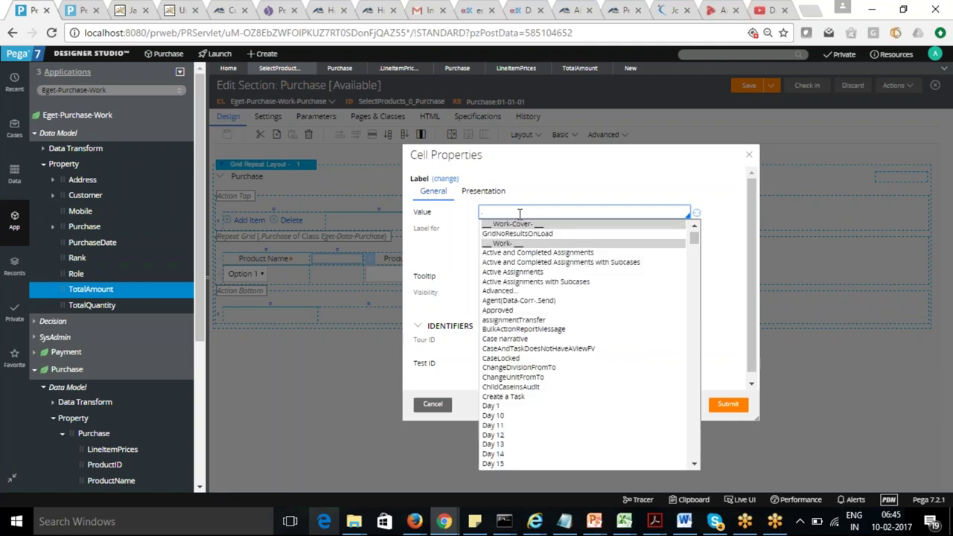
key(Escape)
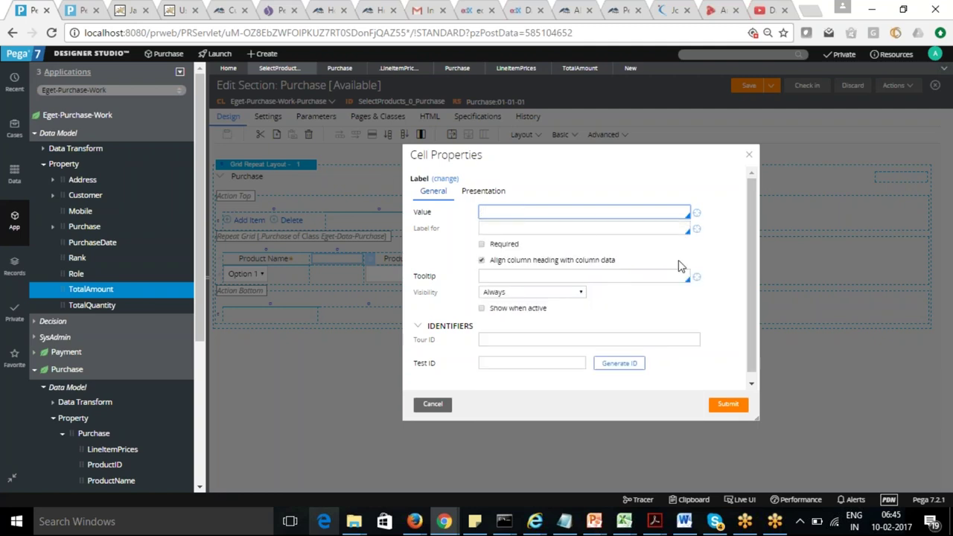
click(432, 403)
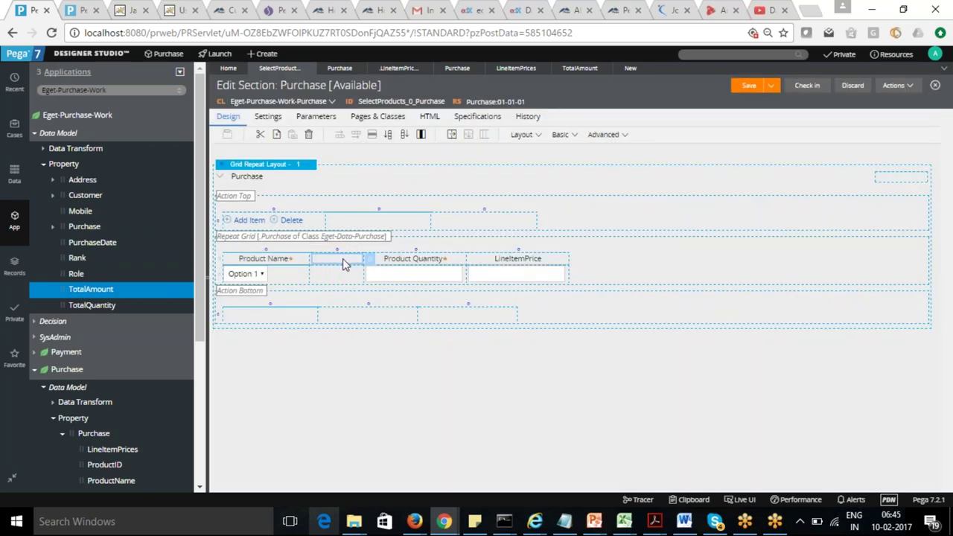
Set the label of the new column's empty header cell to Product Price
double_click(344, 264)
click(567, 209)
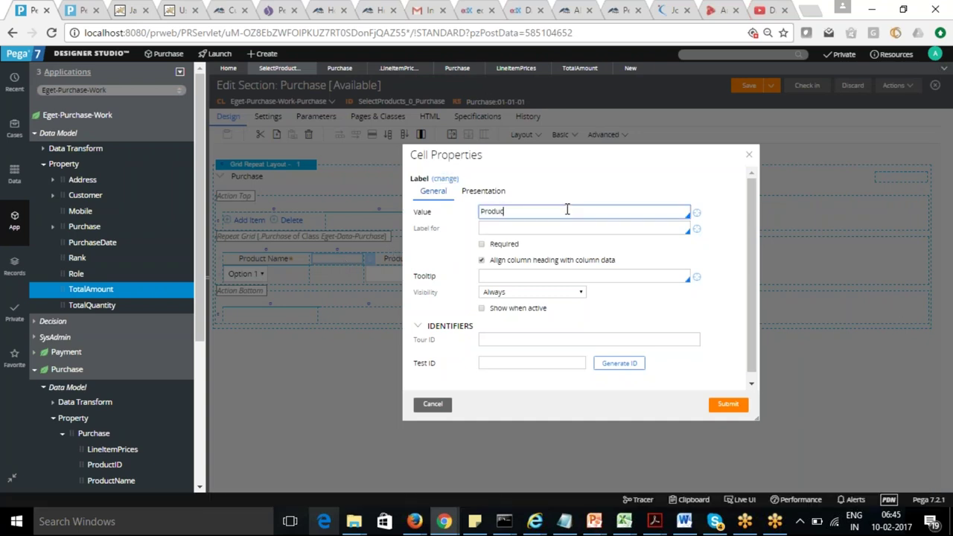
text(Product Price)
click(727, 407)
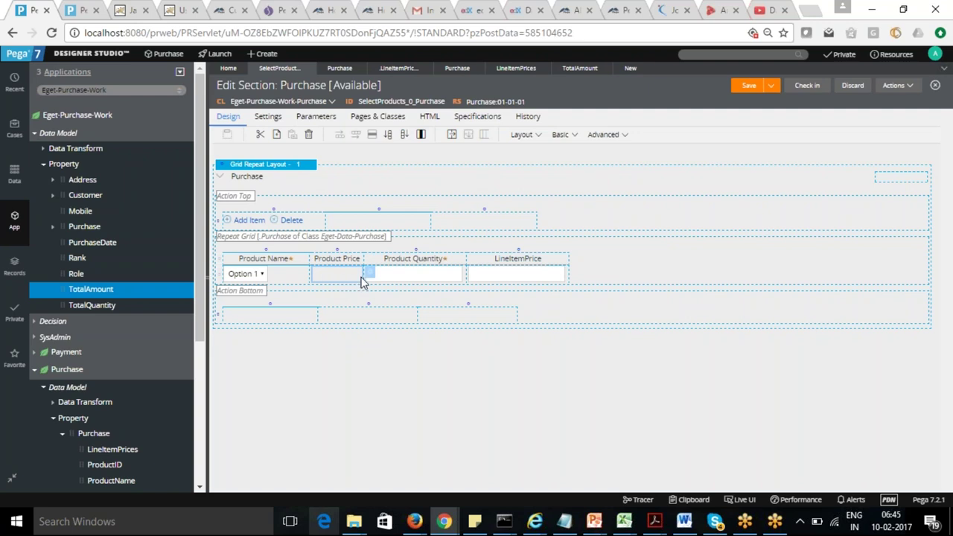
Bind the data cell under the new Product Price header to the .ProductPrice property
click(372, 277)
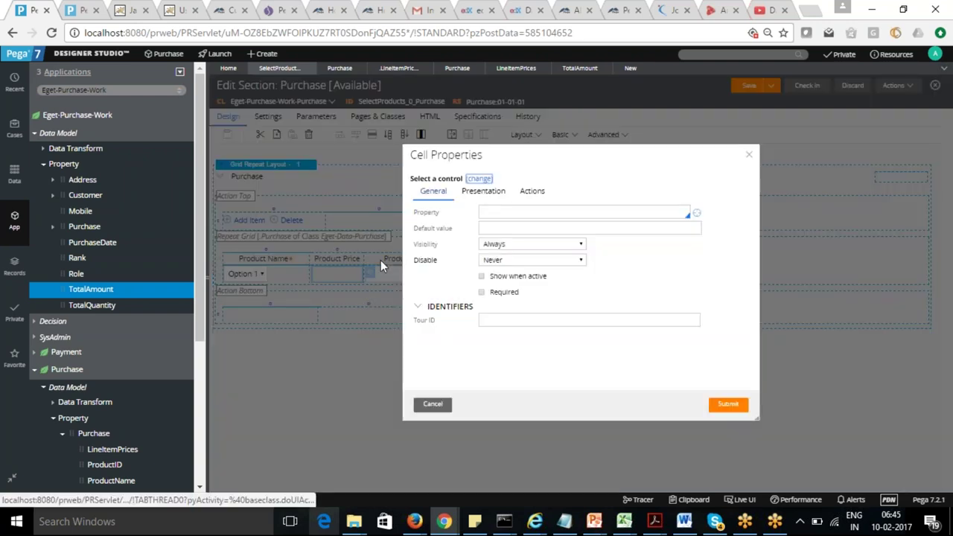
click(513, 212)
text(.)
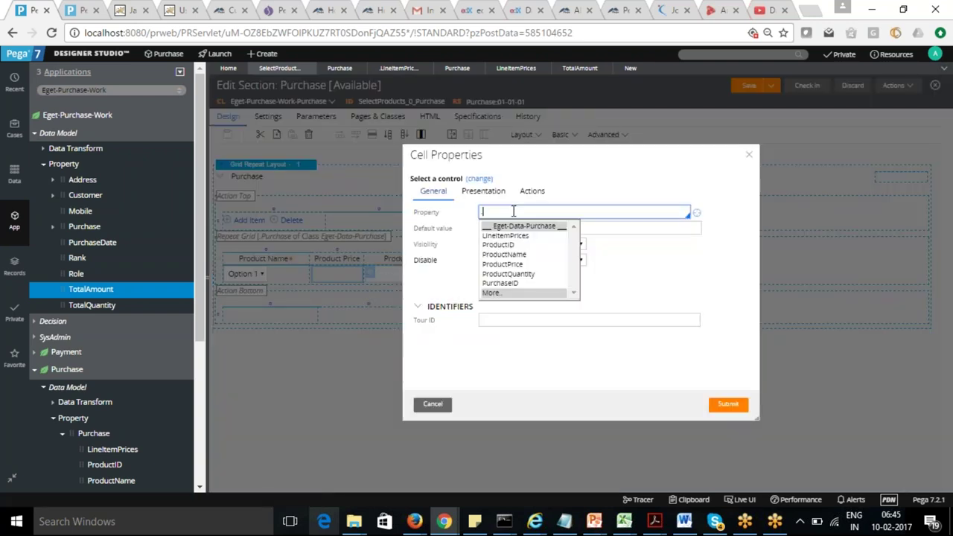
click(506, 264)
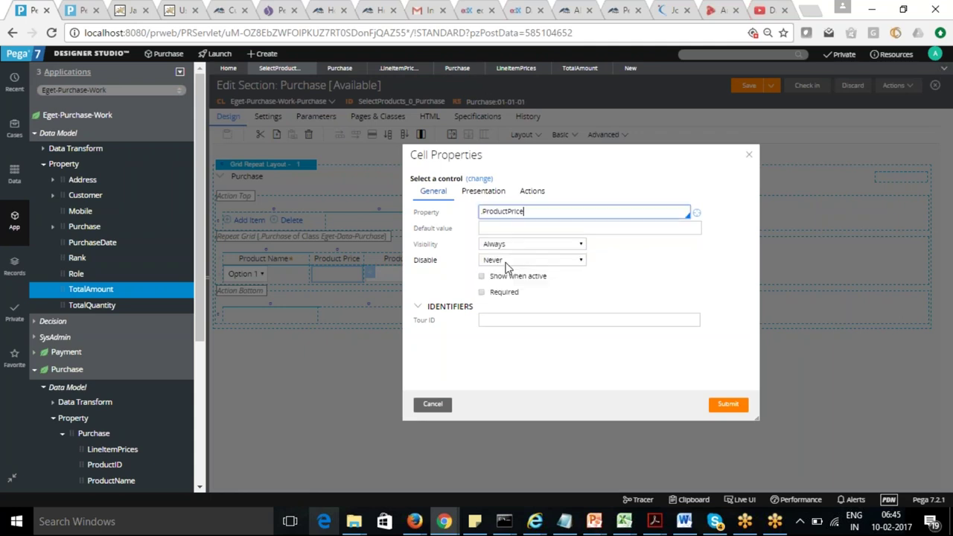
click(727, 404)
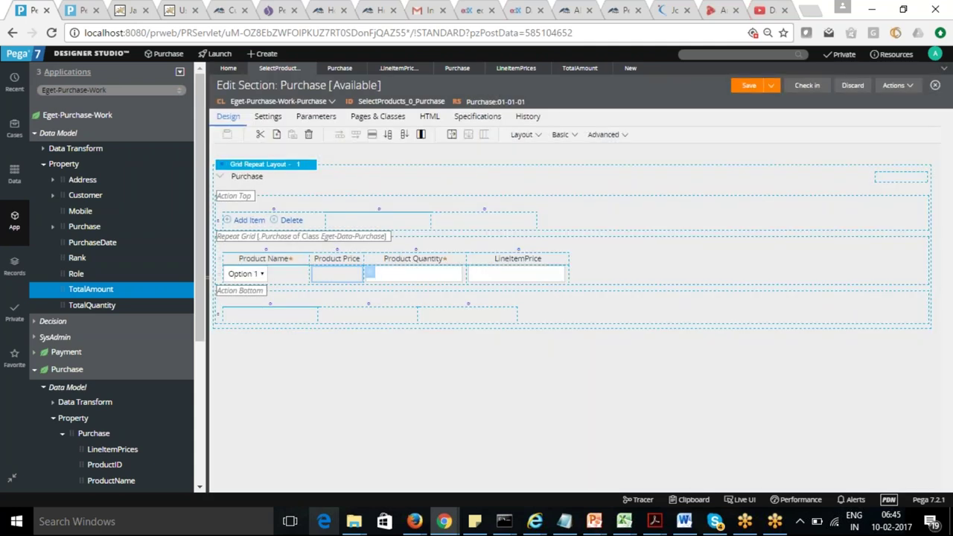
Save the Purchase section and create another Purchase case in the Case Manager portal
click(747, 86)
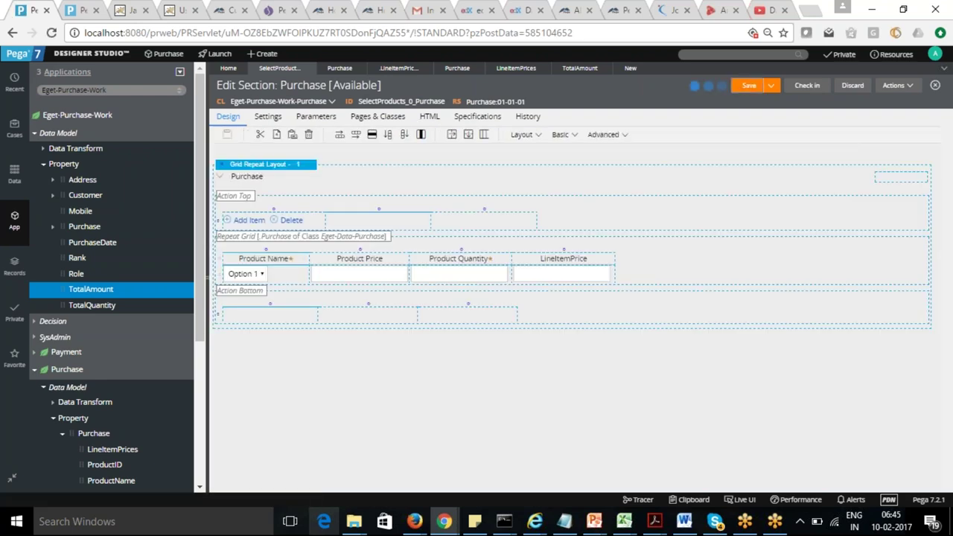
click(82, 10)
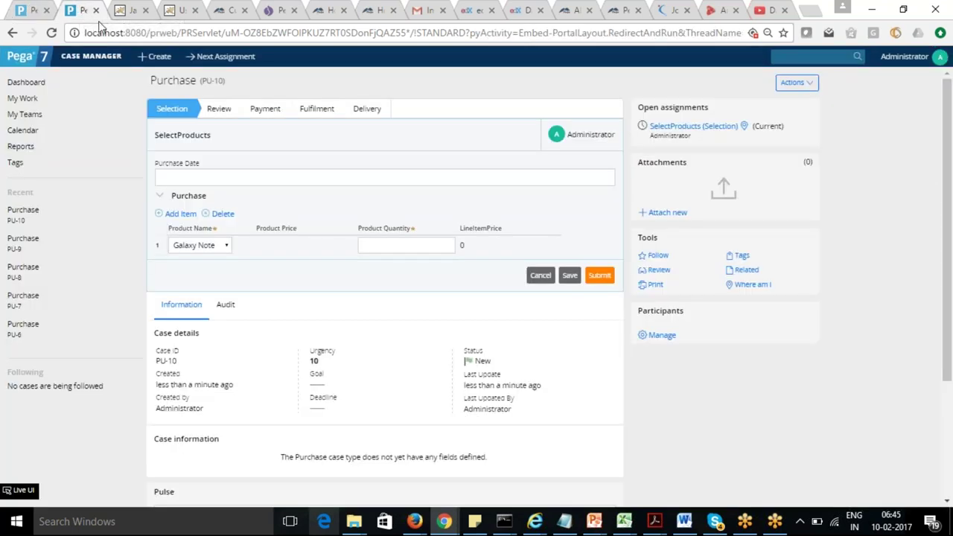
click(158, 58)
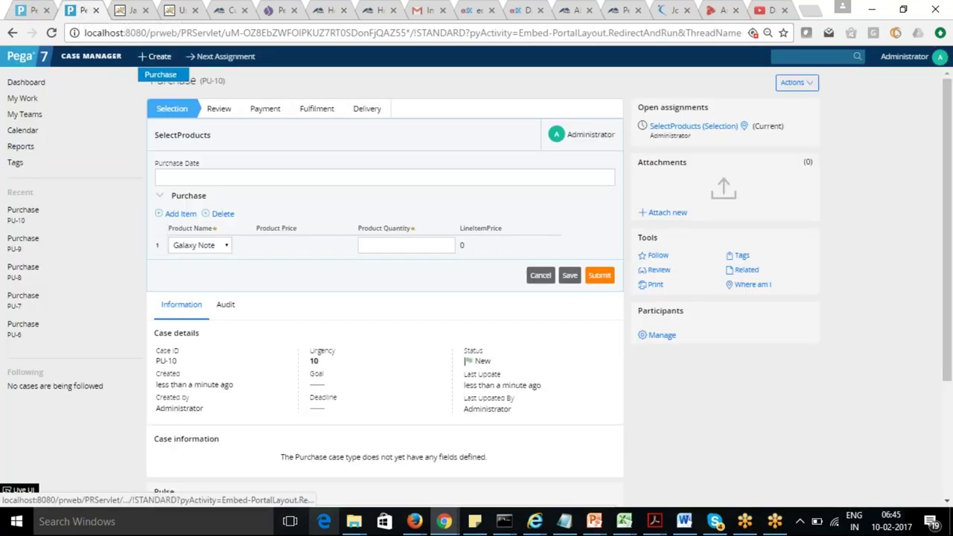
click(160, 75)
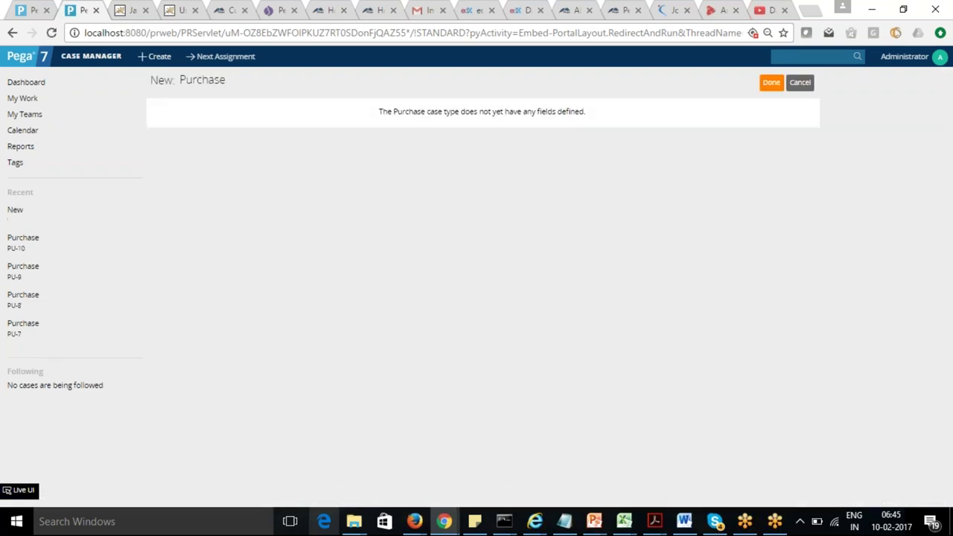
click(771, 83)
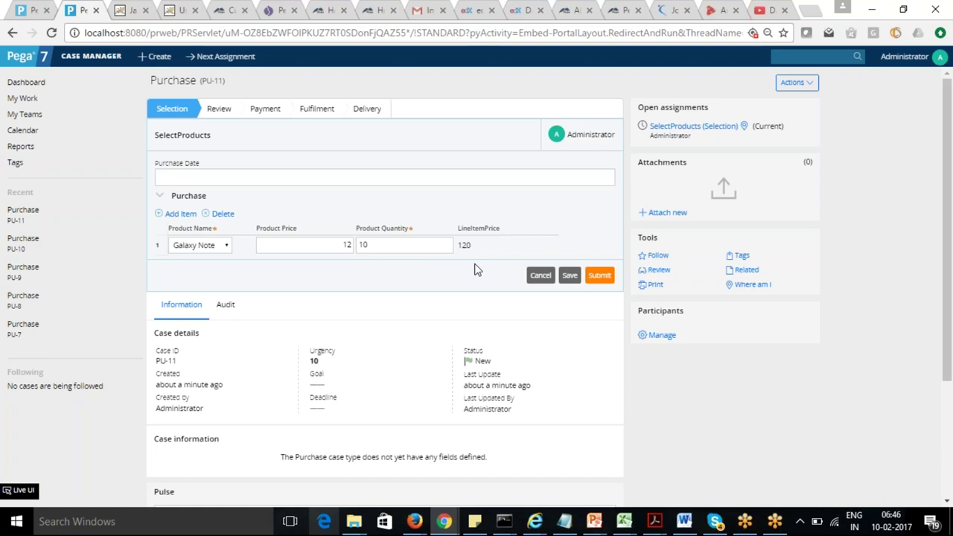
Add a second Galaxy Note line item with product price 1000 and quantity 10
click(180, 214)
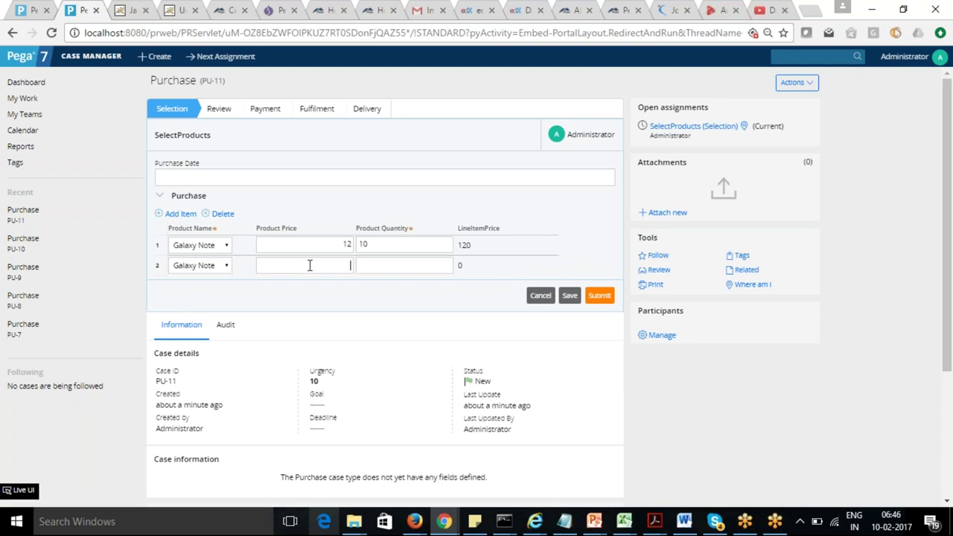
key(Tab)
text(10)
key(Tab)
Add a third line item for iPhone7S with product price 30 and quantity 3
click(180, 214)
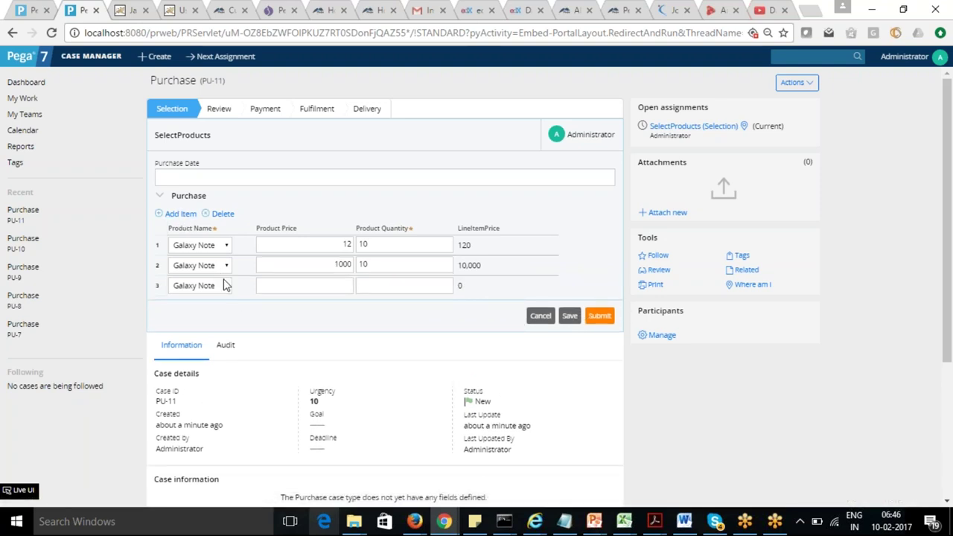
click(227, 285)
click(206, 320)
text(30)
key(Tab)
text(3)
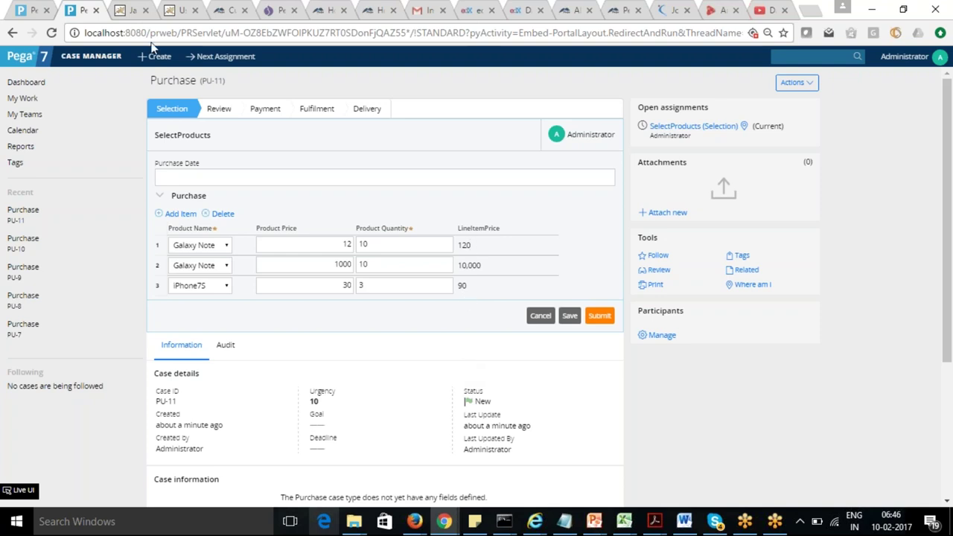
Back in Designer Studio, review the line item price expression, the TotalAmount property and the TotalAmount declare expression
click(17, 12)
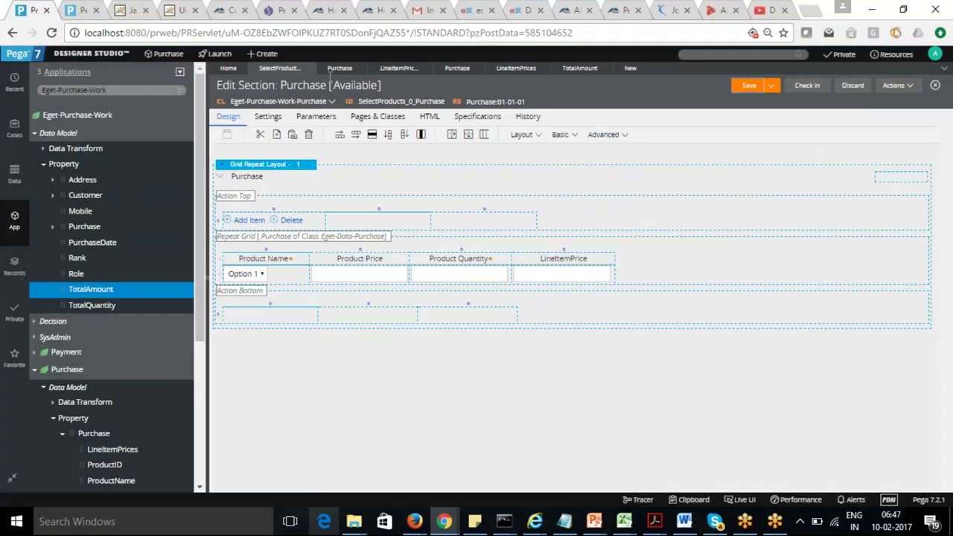
click(400, 69)
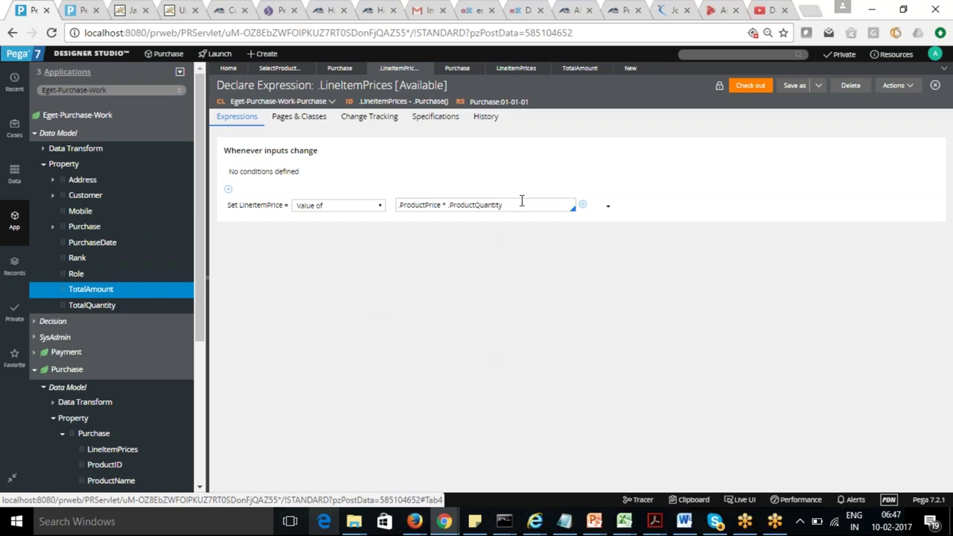
click(579, 70)
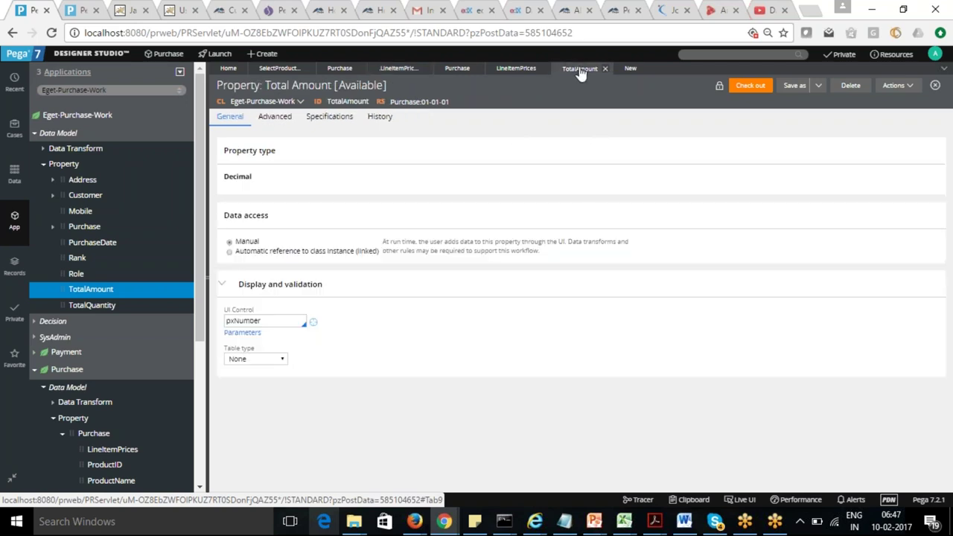
click(630, 69)
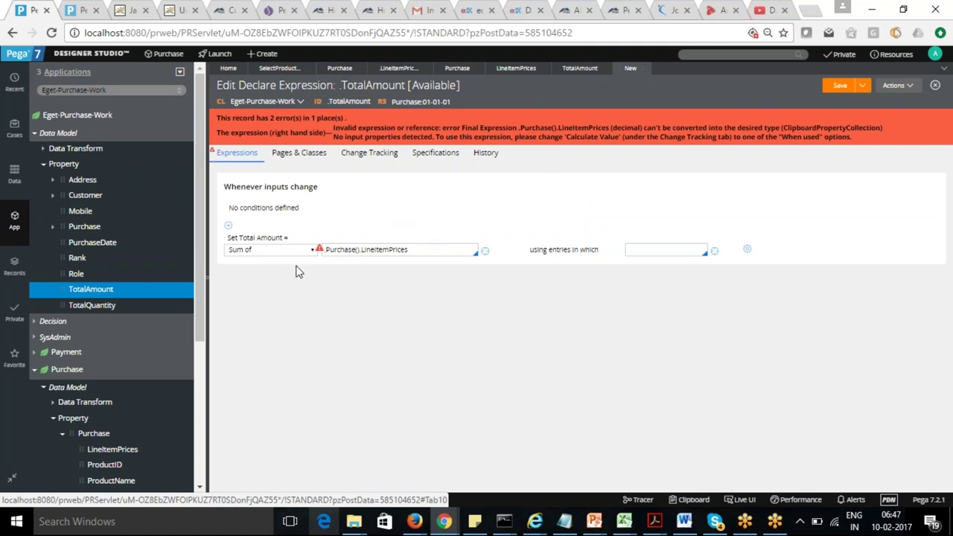
click(422, 250)
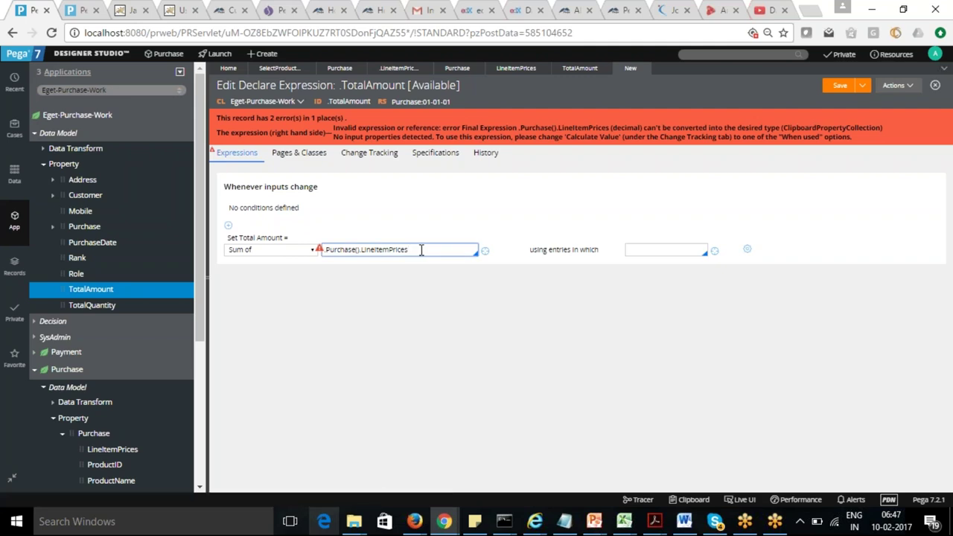
List the Declare Expression rules among the Decision records and look through them
click(14, 266)
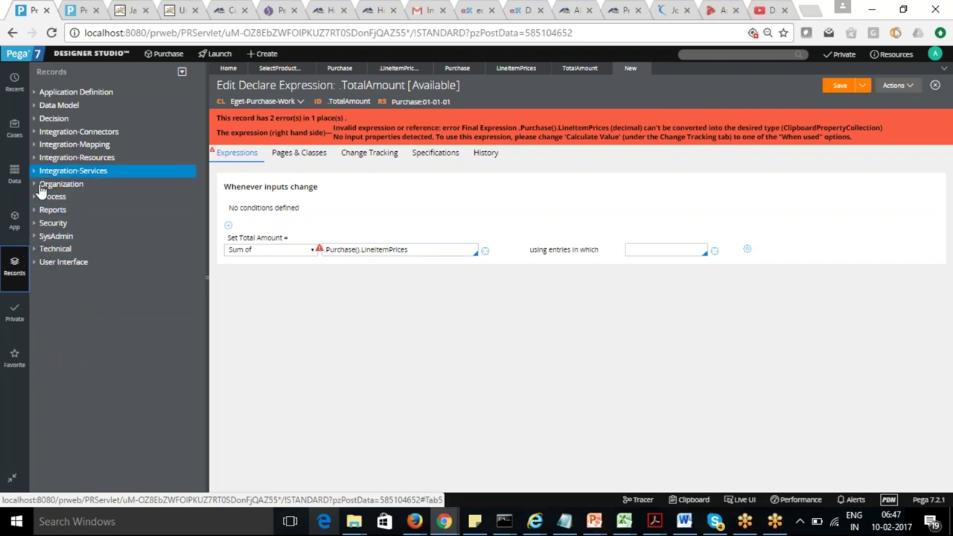
click(33, 119)
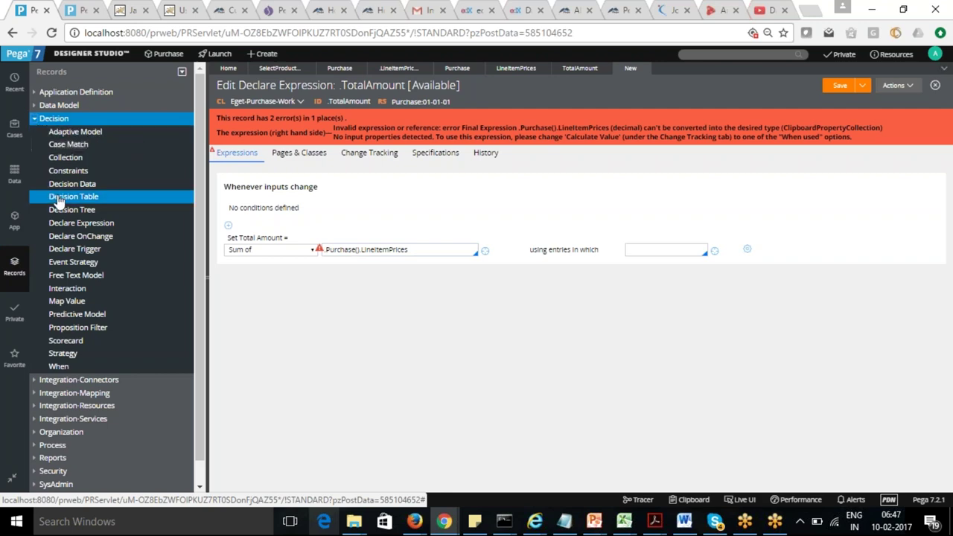
click(83, 225)
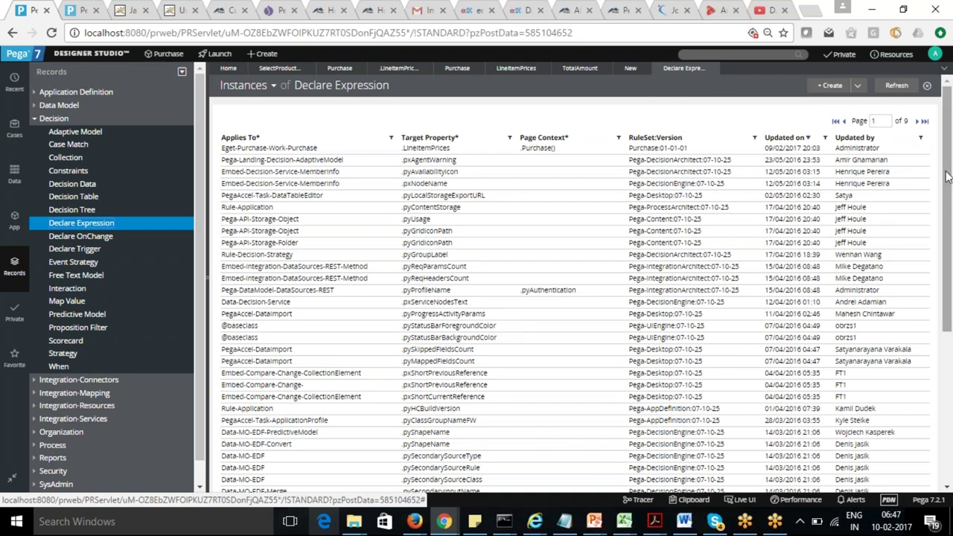
drag(947, 176, 948, 359)
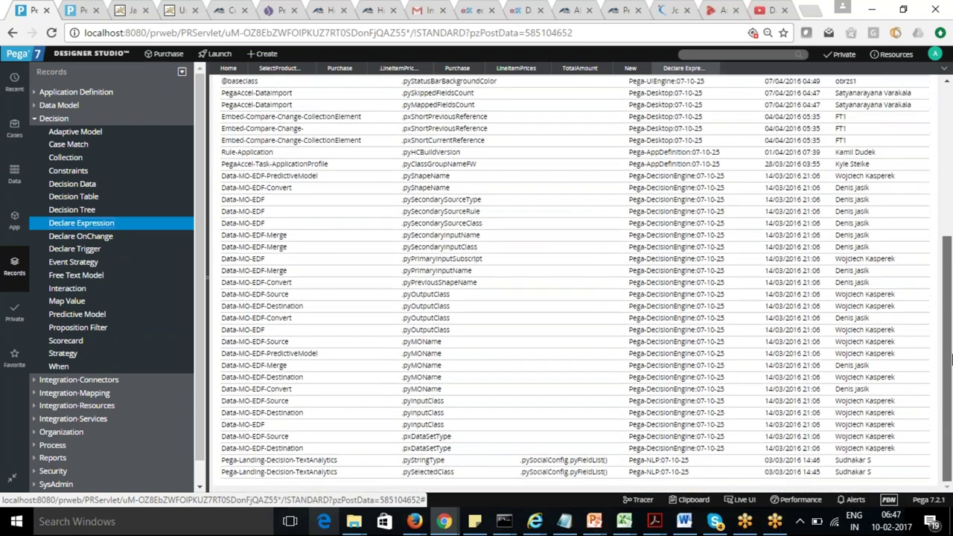
drag(950, 322, 951, 192)
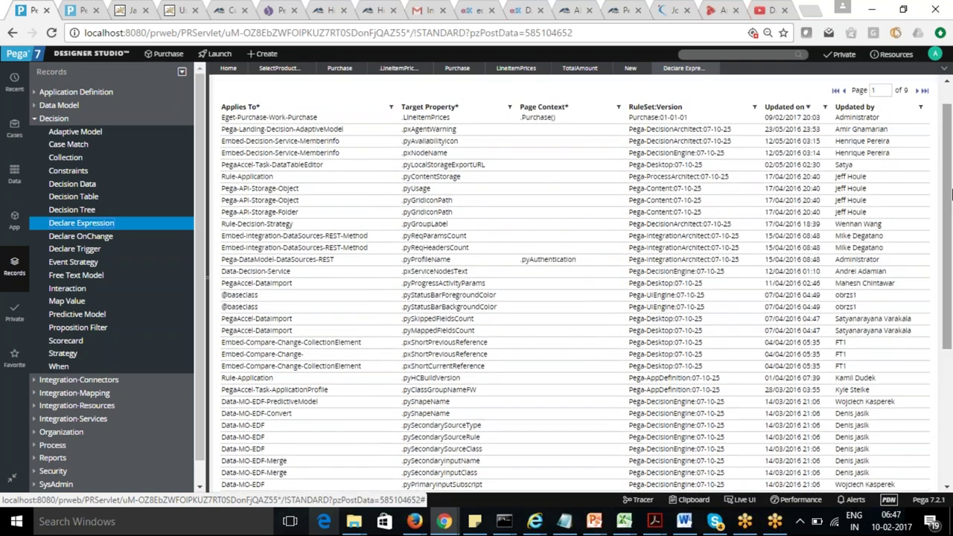
key(alt+Tab)
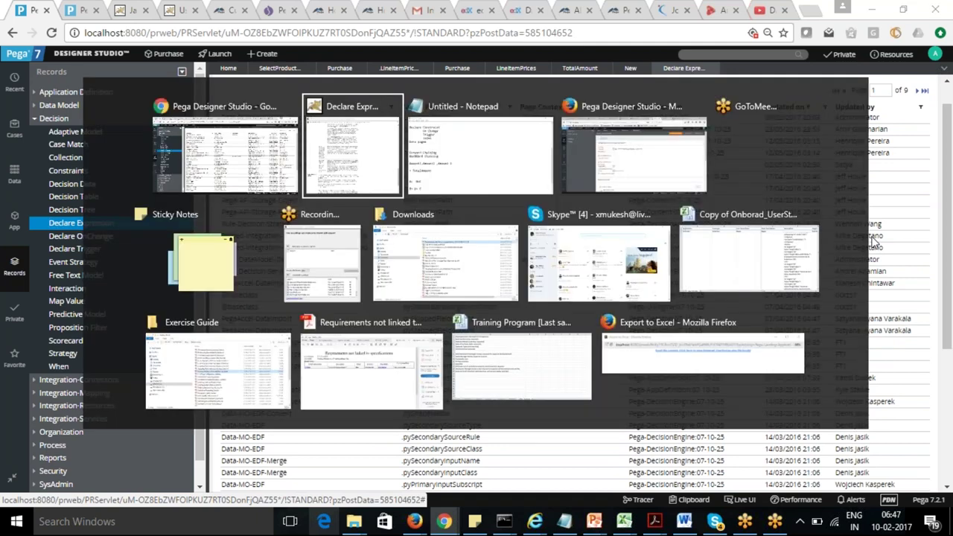
key(alt+Tab)
key(alt+Tab)
key(alt+Tab)
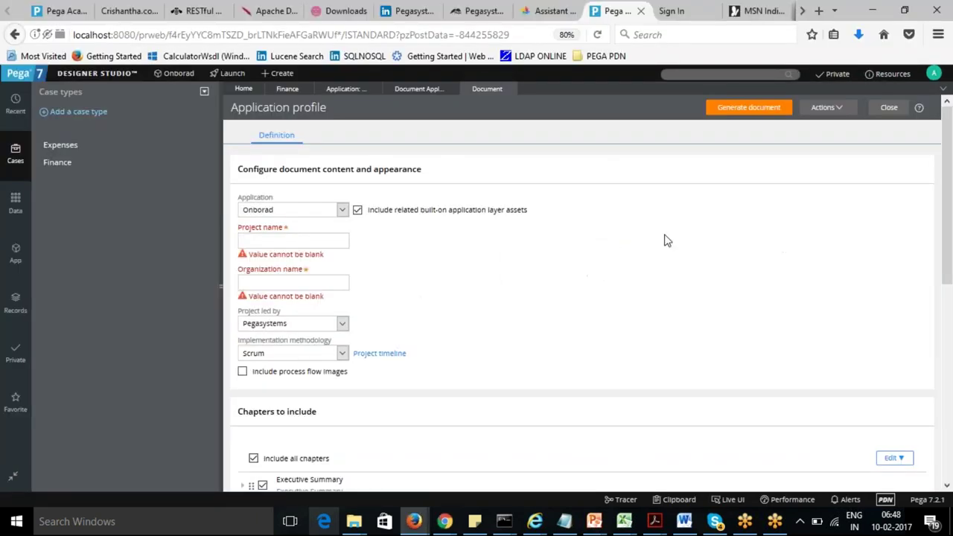
click(417, 89)
mouse_move(444, 521)
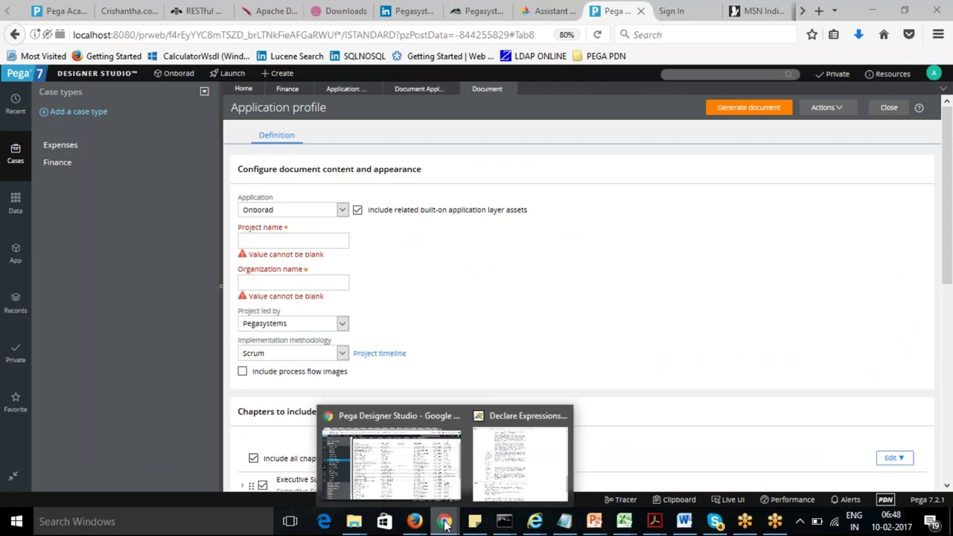
click(394, 461)
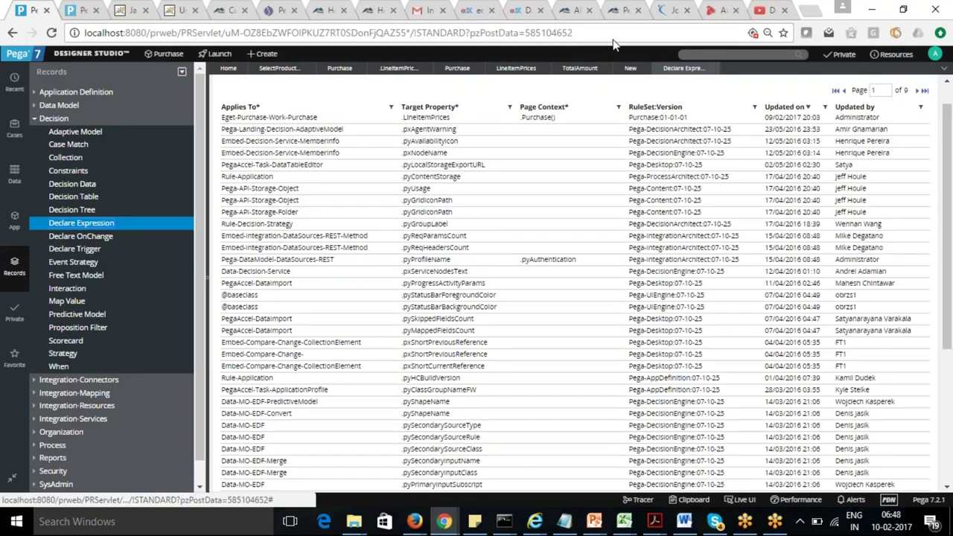
Recheck the TotalAmount property, then try shortening the summed reference in its declare expression to .Purchase()
click(630, 70)
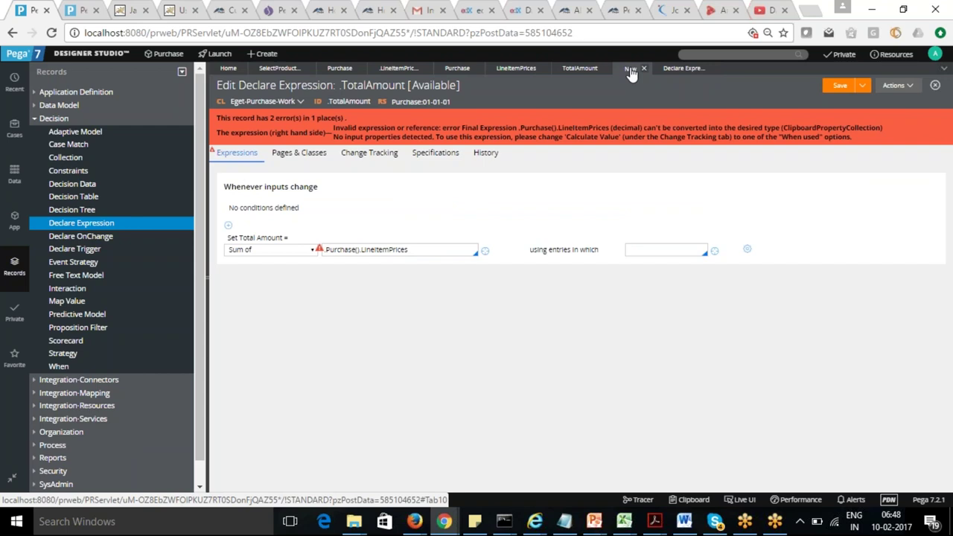
click(579, 69)
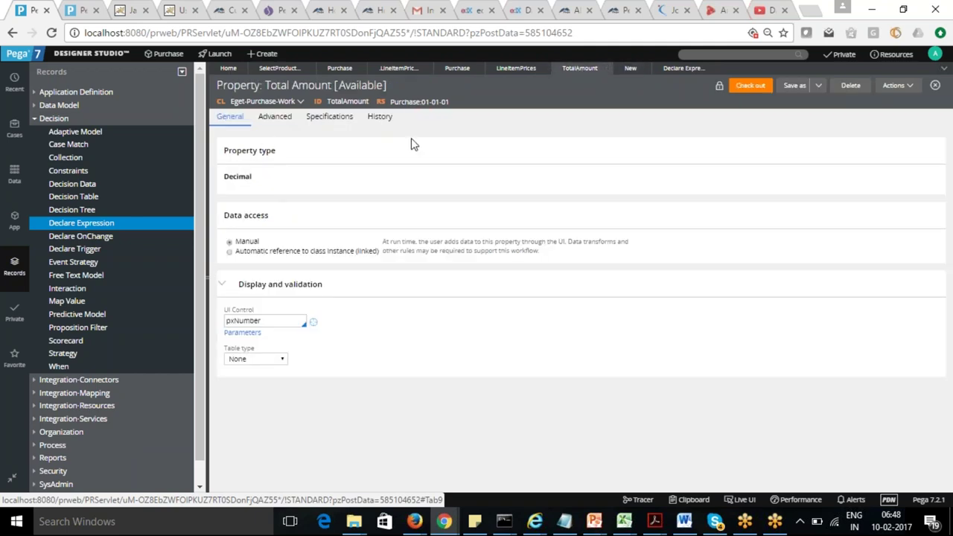
click(630, 69)
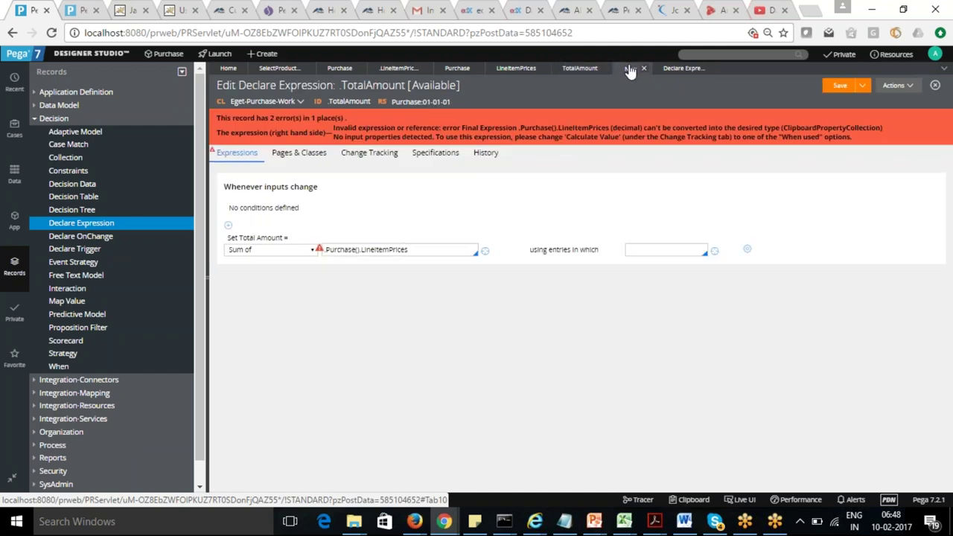
click(419, 250)
key(BackSpace)
key(BackSpace)
key(BackSpace)
key(BackSpace)
key(BackSpace)
key(BackSpace)
key(BackSpace)
key(BackSpace)
key(BackSpace)
key(BackSpace)
key(BackSpace)
key(BackSpace)
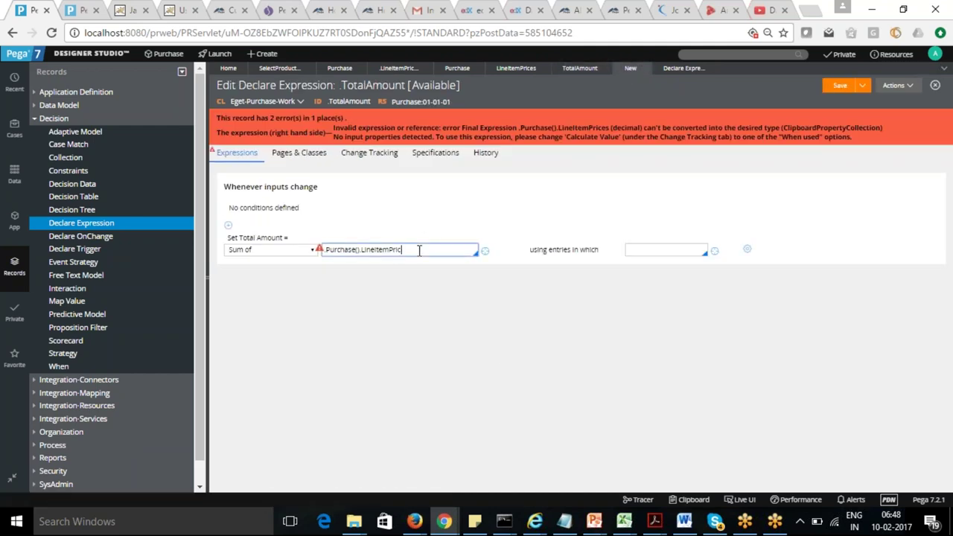
key(BackSpace)
key(BackSpace)
key(BackSpace)
click(511, 291)
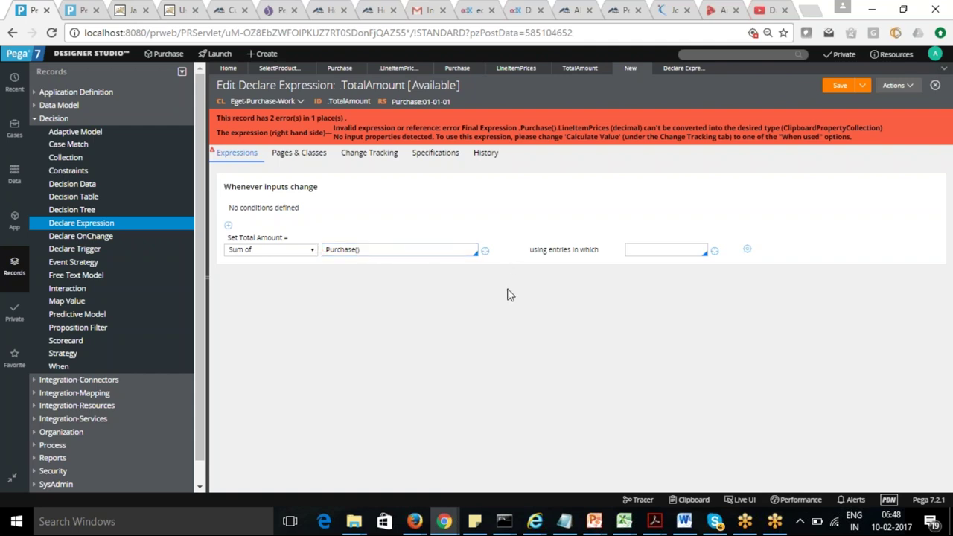
Try to re-enter the summed reference by choosing the suggested Purchase() property after a leading dot
click(393, 250)
key(BackSpace)
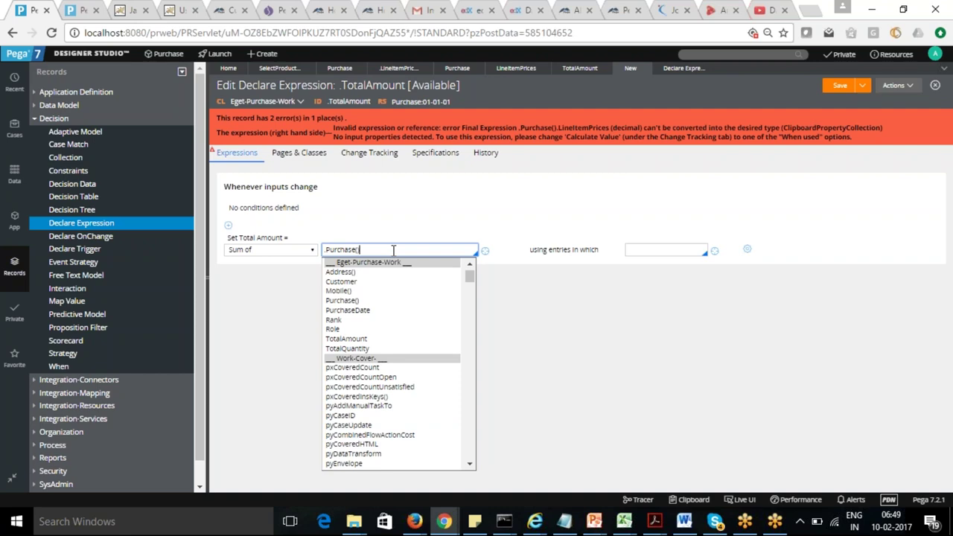
click(341, 300)
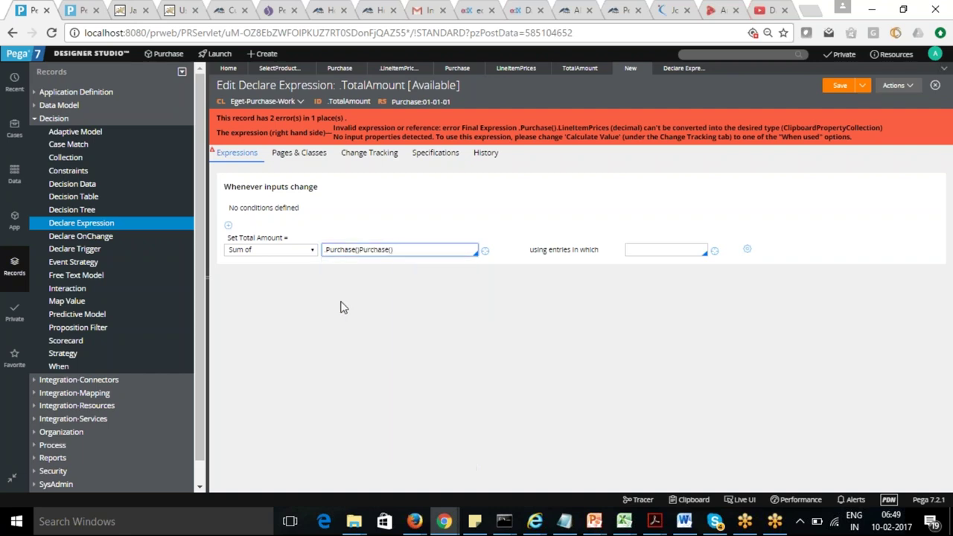
key(BackSpace)
key(BackSpace)
key(BackSpace)
key(BackSpace)
key(BackSpace)
key(BackSpace)
key(BackSpace)
key(BackSpace)
key(BackSpace)
key(BackSpace)
key(BackSpace)
key(BackSpace)
key(BackSpace)
key(BackSpace)
key(BackSpace)
key(BackSpace)
key(BackSpace)
key(BackSpace)
key(BackSpace)
key(BackSpace)
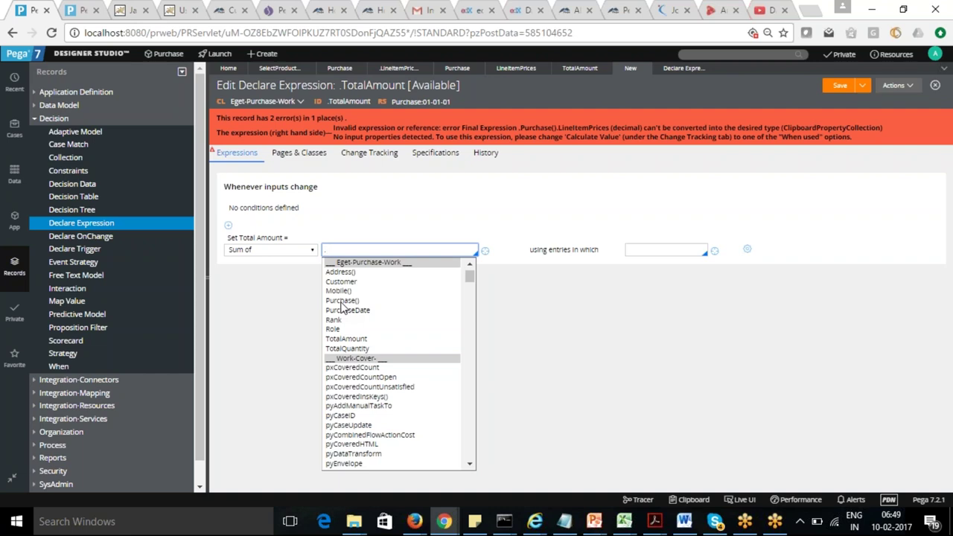
click(341, 301)
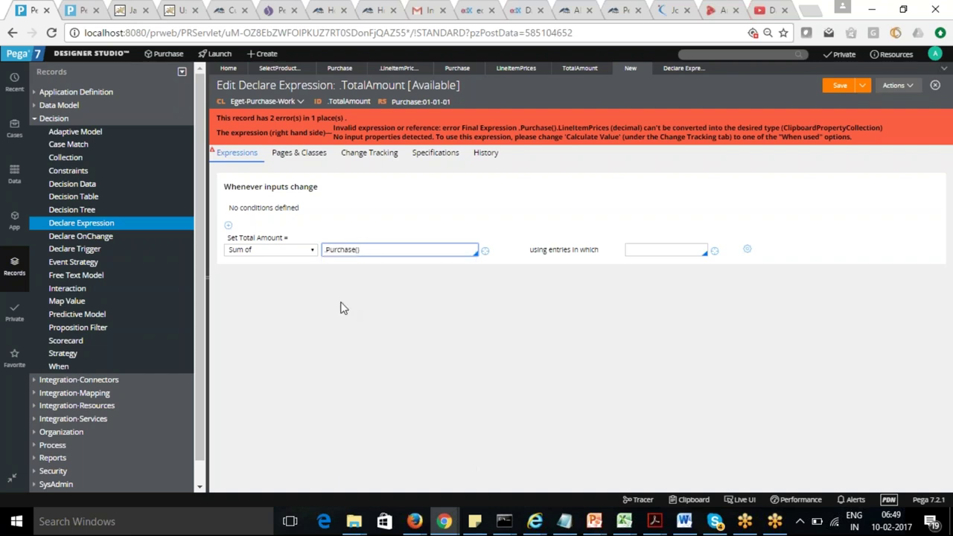
Clear the summed reference and close the Eget-Purchase-Work TotalAmount declare expression, discarding its unsaved changes
key(BackSpace)
key(BackSpace)
key(BackSpace)
key(BackSpace)
key(BackSpace)
key(BackSpace)
key(BackSpace)
key(BackSpace)
key(BackSpace)
key(BackSpace)
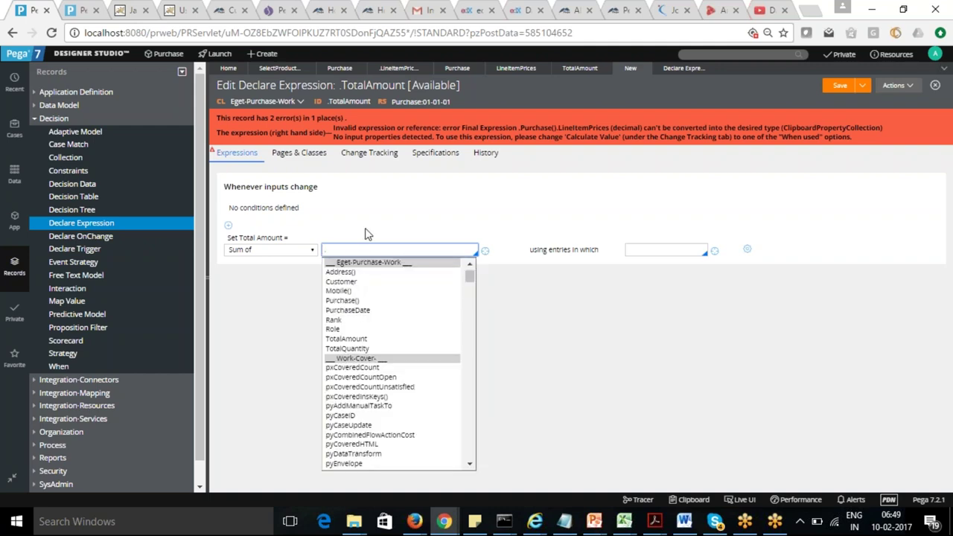
key(Escape)
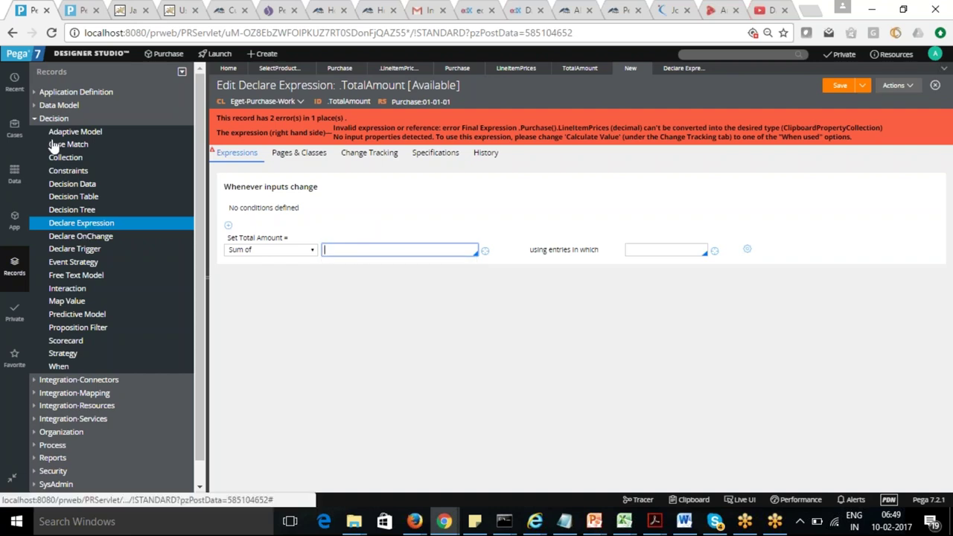
click(33, 118)
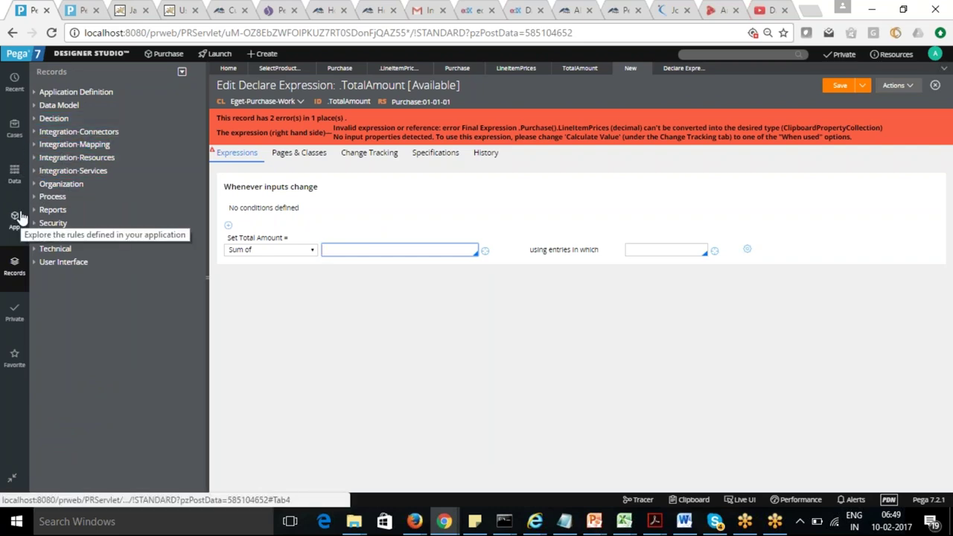
click(934, 85)
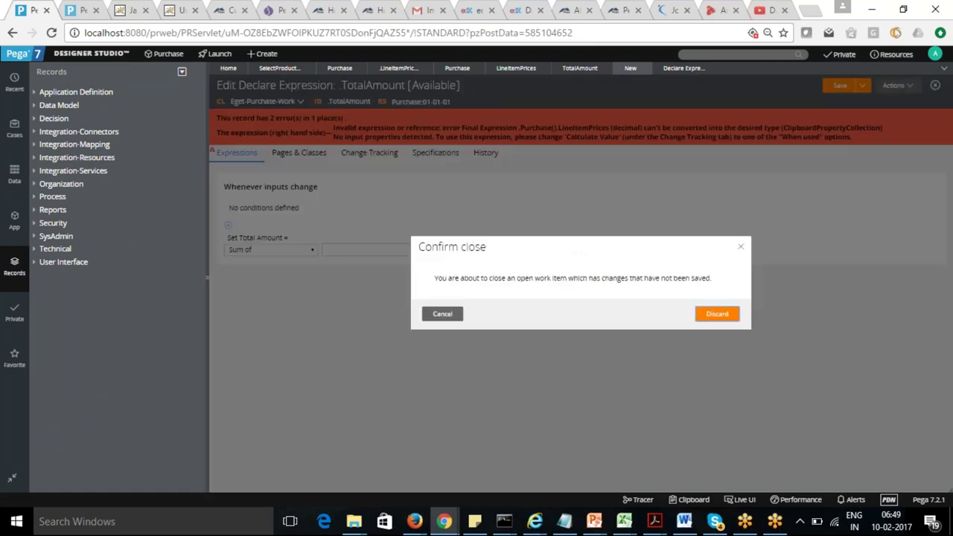
click(717, 314)
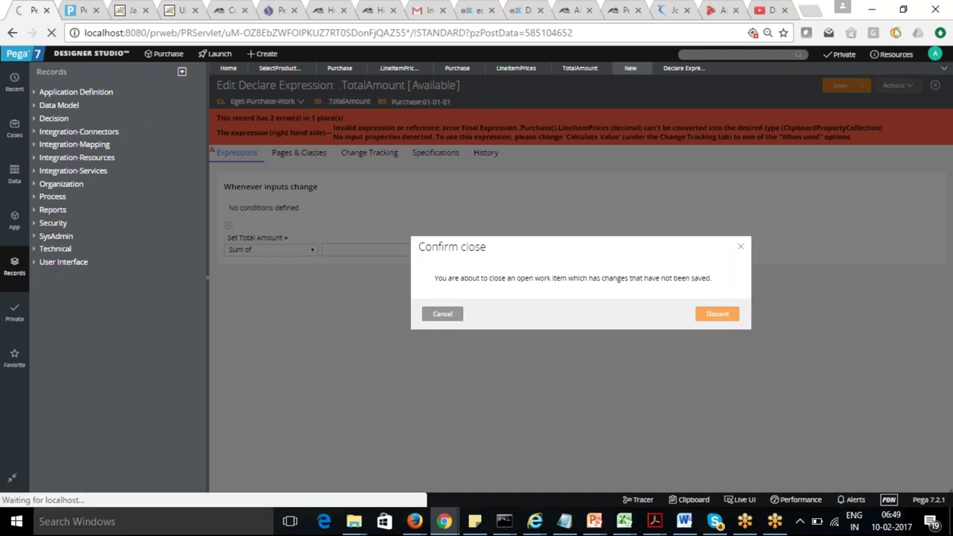
Save the TotalAmount property as a copy applied to the Eget-Purchase-Work-Purchase class, accepting the duplicate property name
click(15, 217)
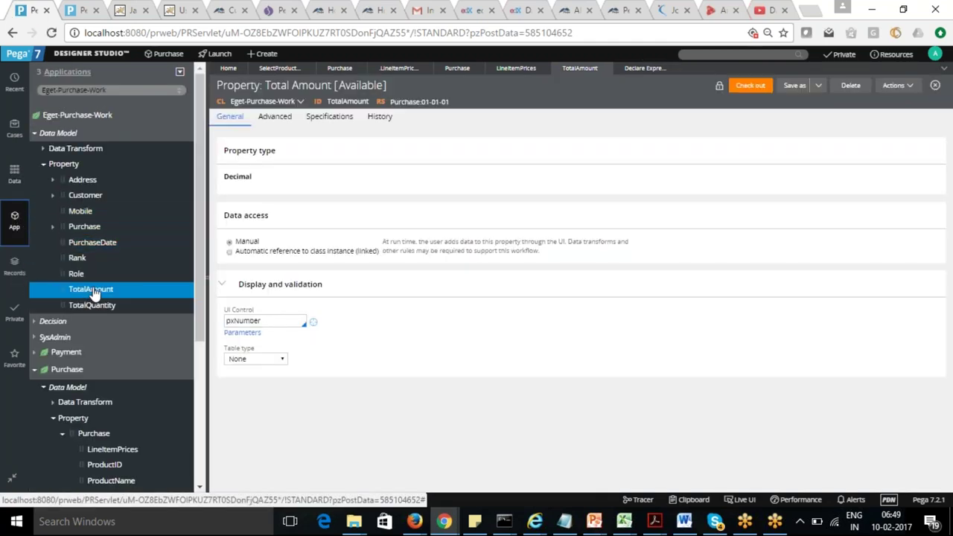
click(791, 86)
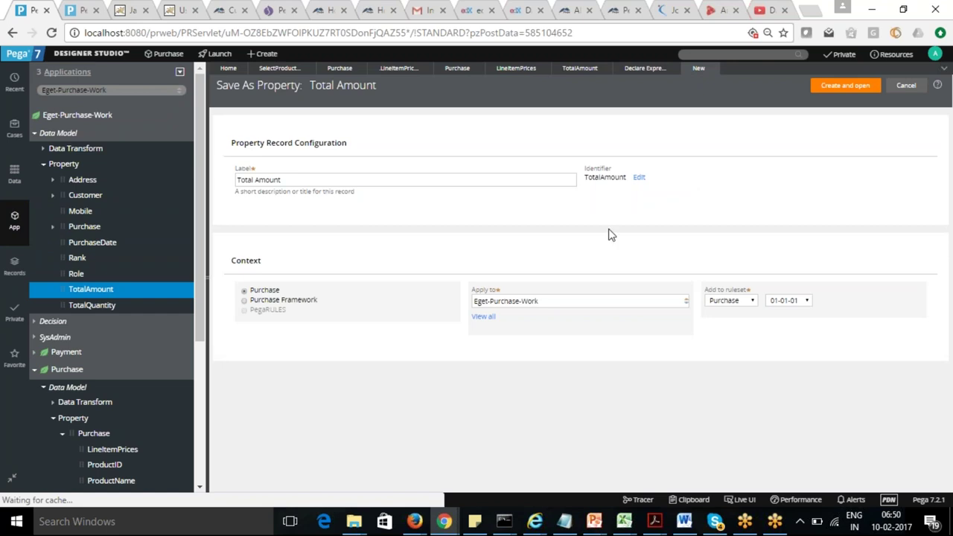
click(543, 301)
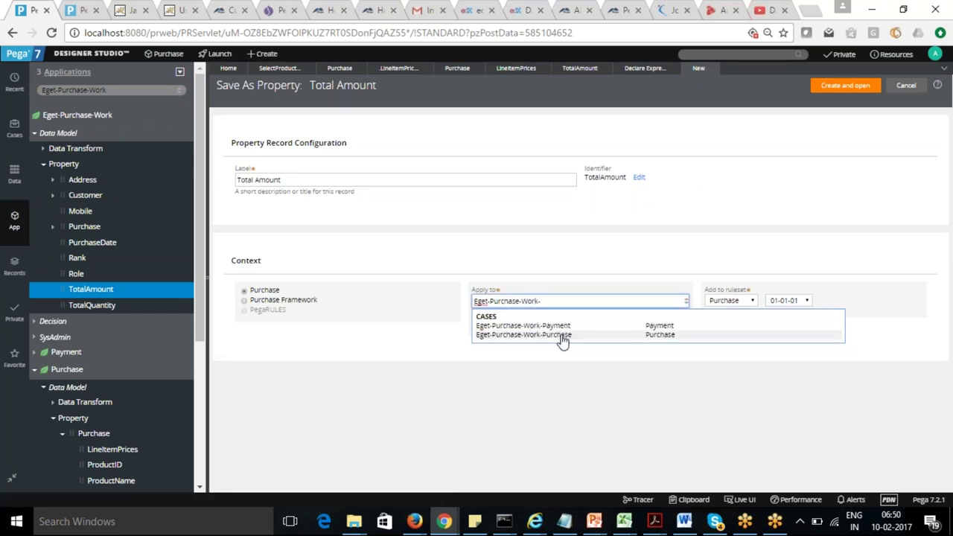
click(562, 336)
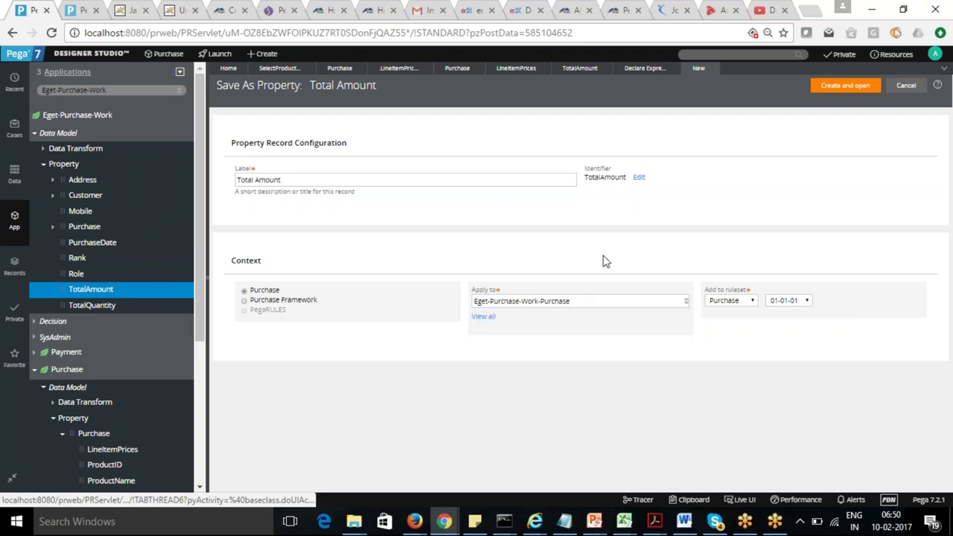
click(845, 87)
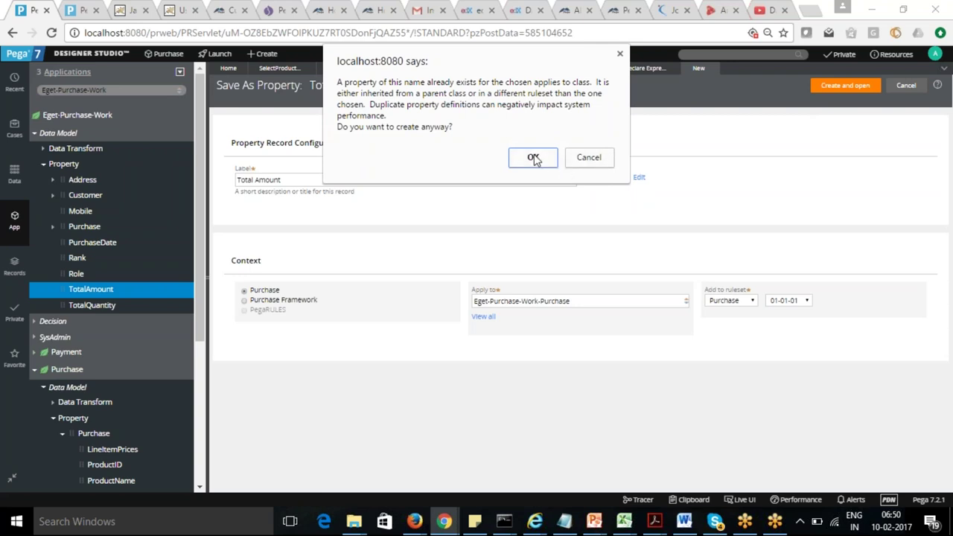
click(532, 157)
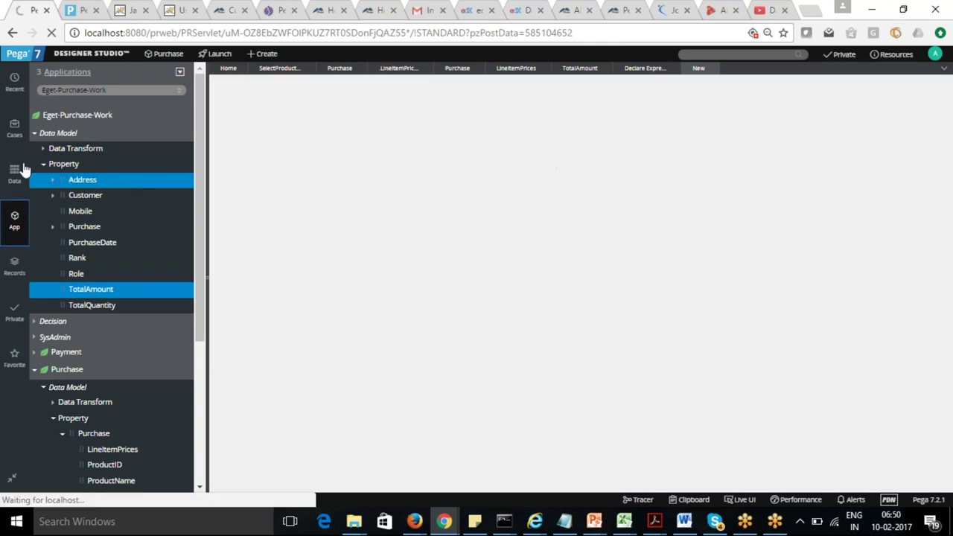
Refresh the Purchase class in the application's rule tree and expand its list of properties
click(43, 163)
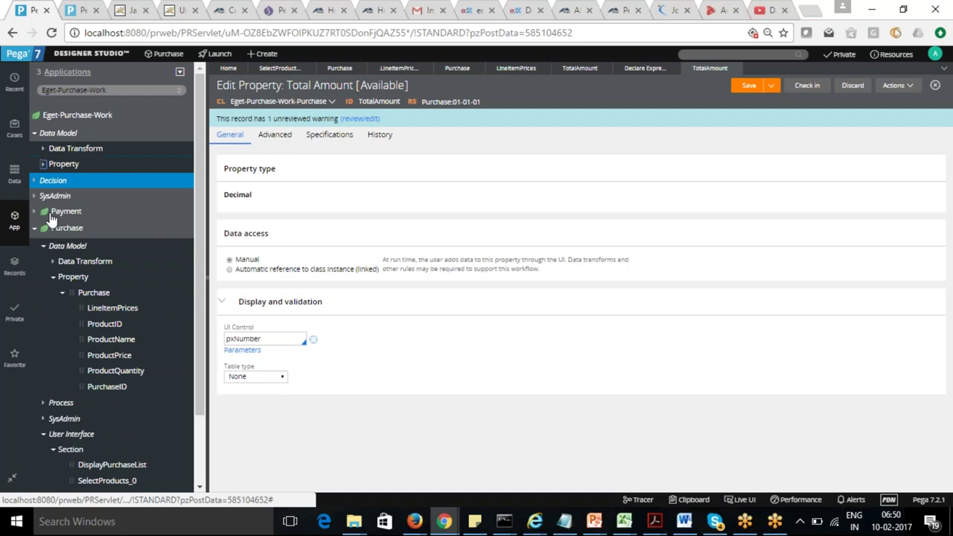
click(55, 278)
click(64, 290)
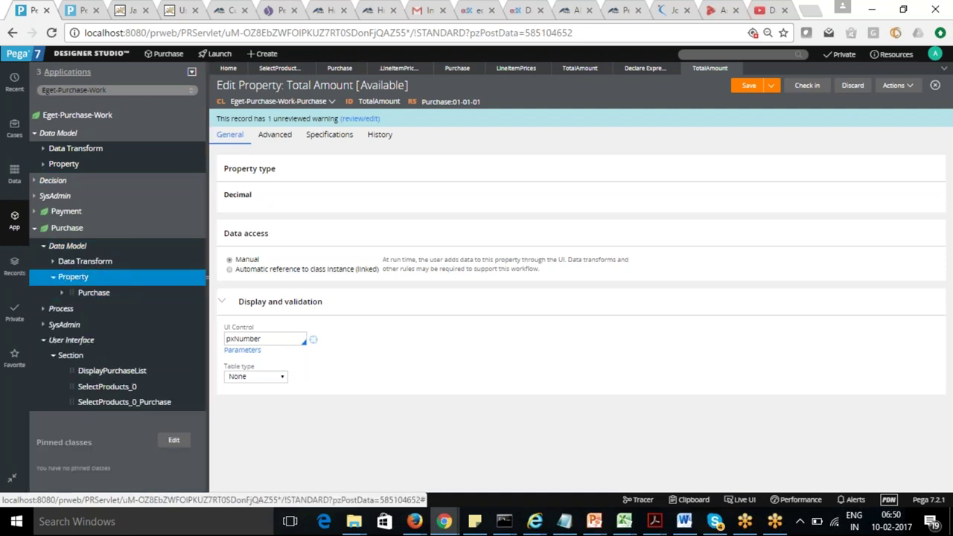
right_click(70, 281)
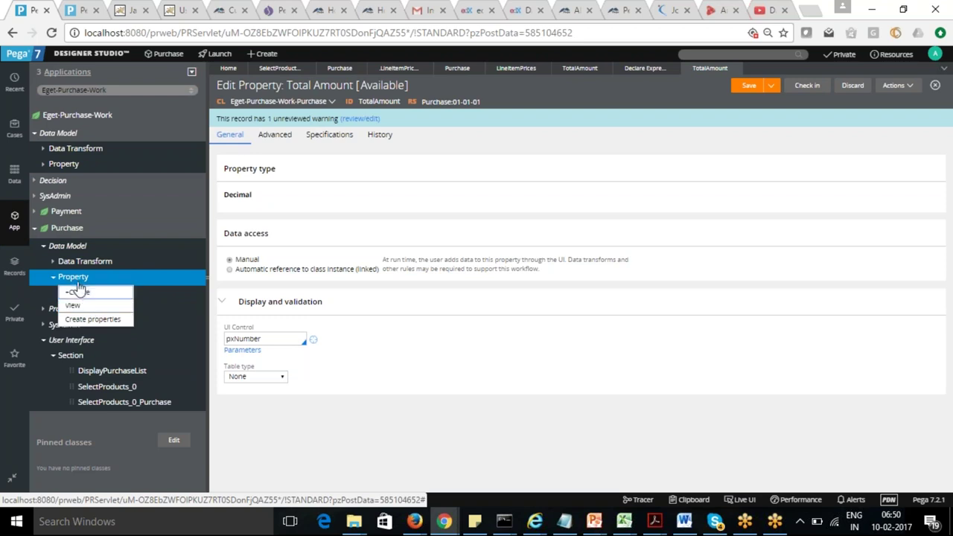
click(70, 250)
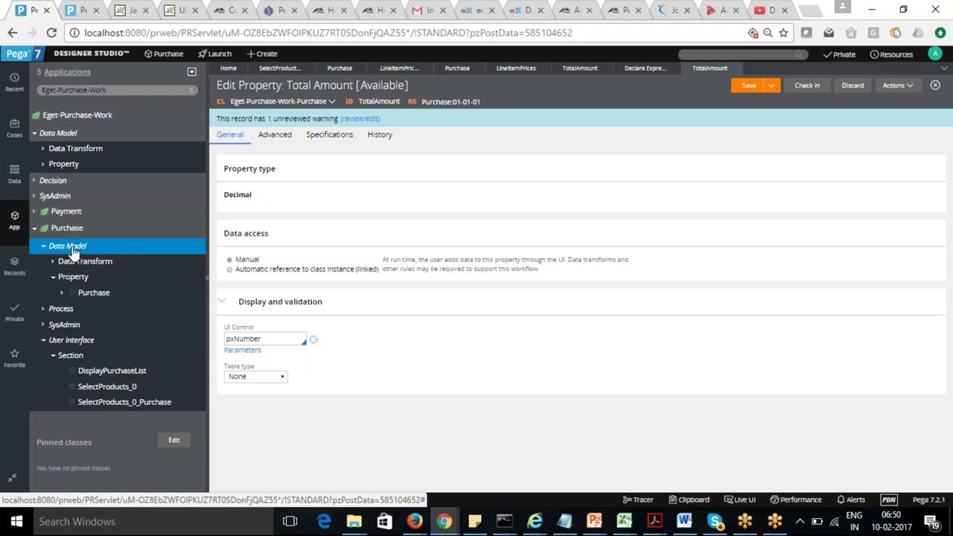
click(68, 233)
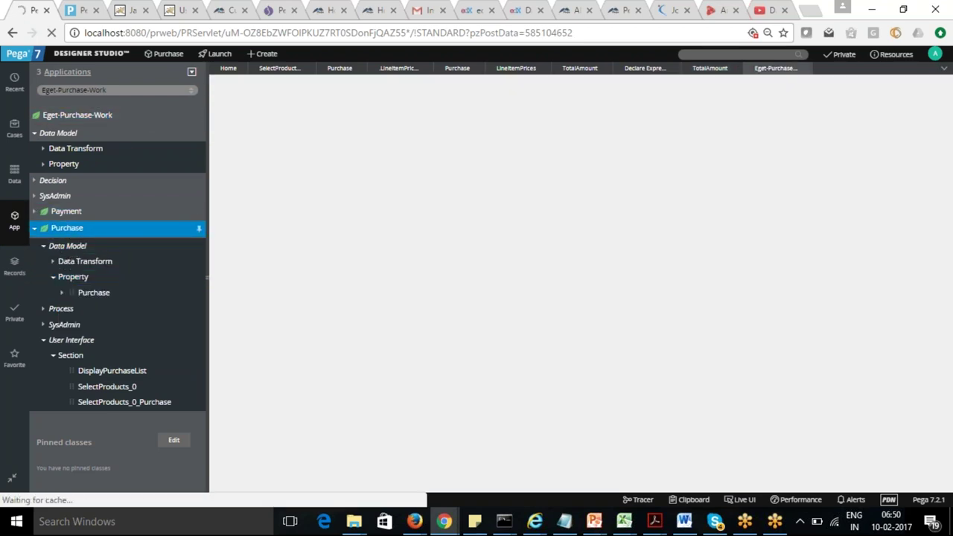
right_click(73, 229)
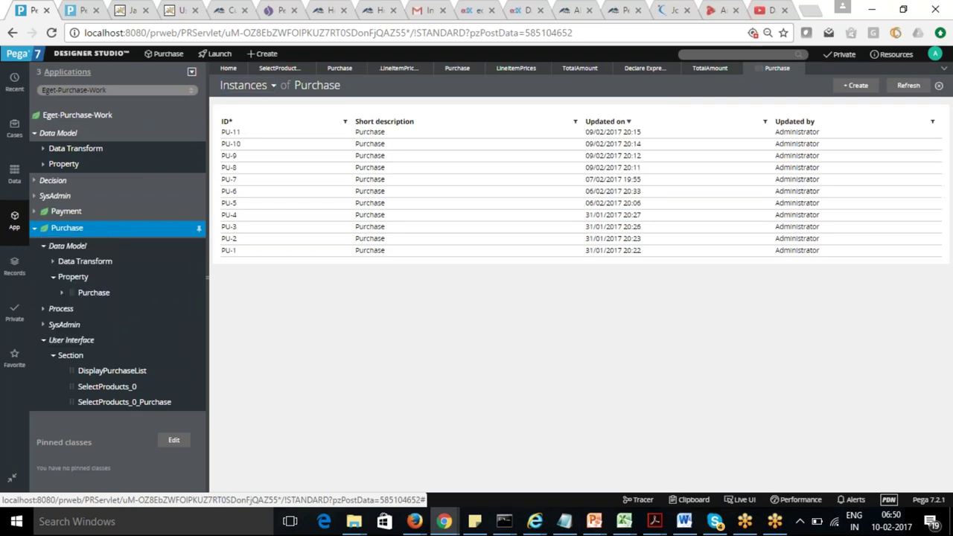
right_click(72, 237)
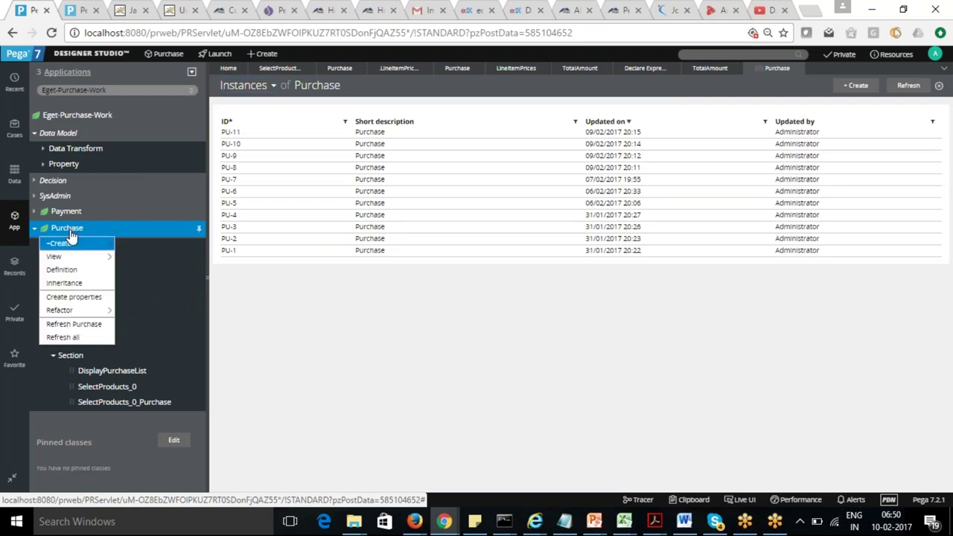
mouse_move(78, 317)
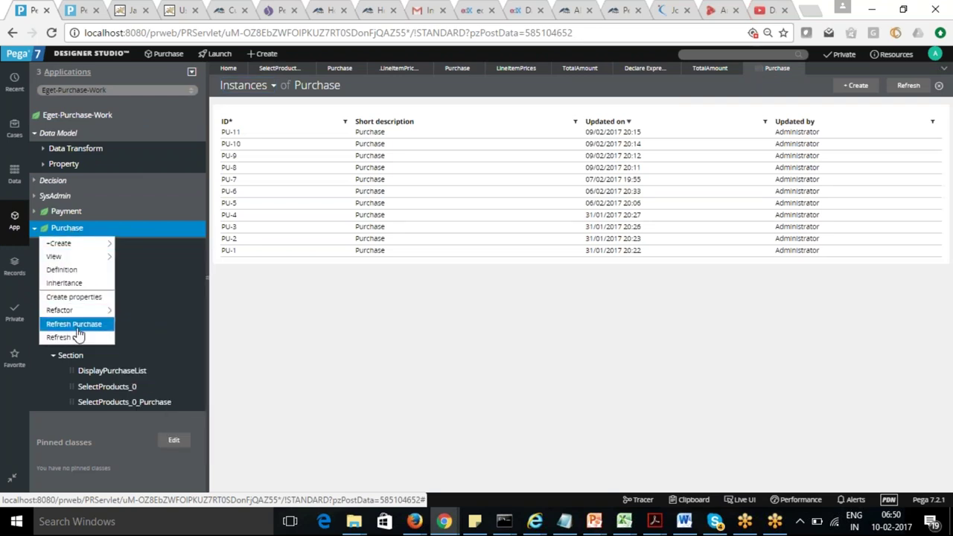
click(78, 325)
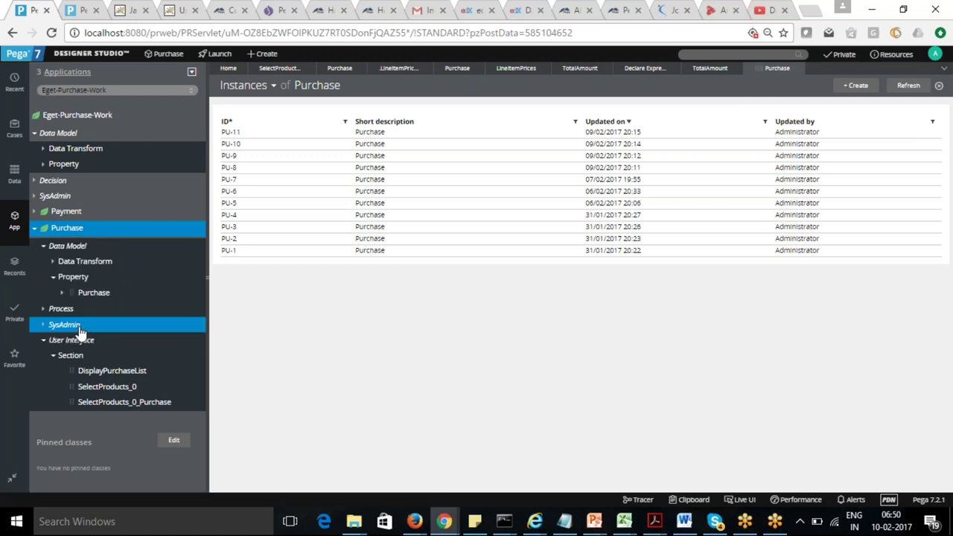
click(56, 278)
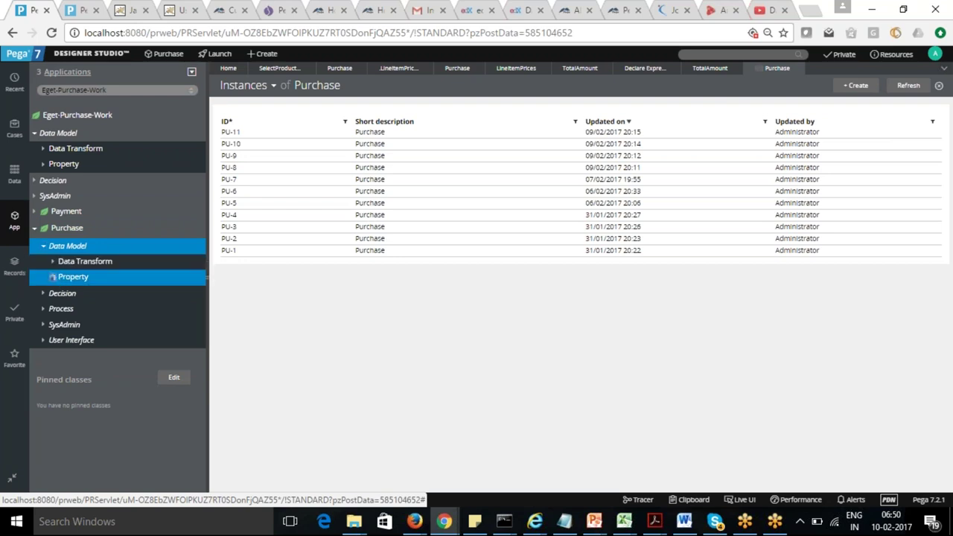
Define a declare expression for the Purchase class's TotalAmount property, labelled Total Amount, with no page context, and create it
right_click(97, 315)
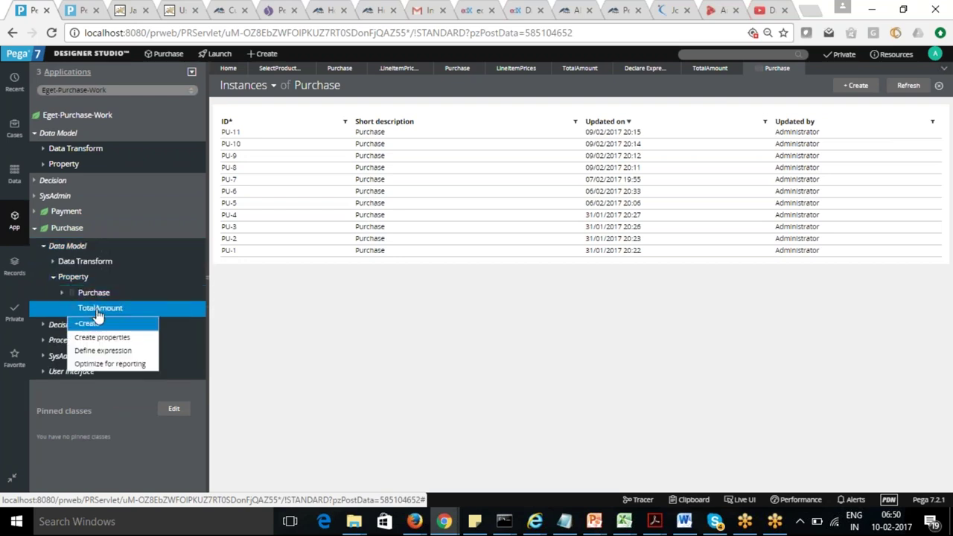
click(115, 351)
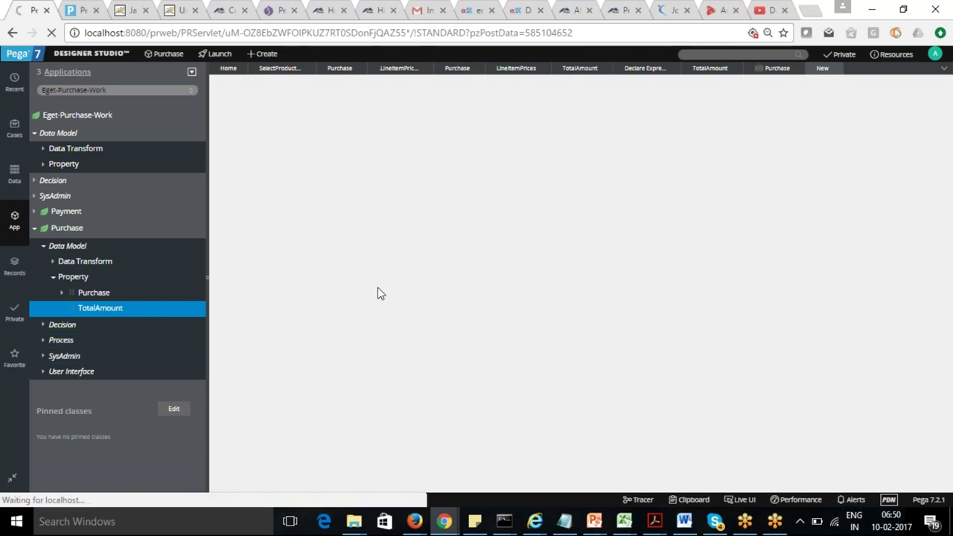
click(357, 180)
text(Total Amount)
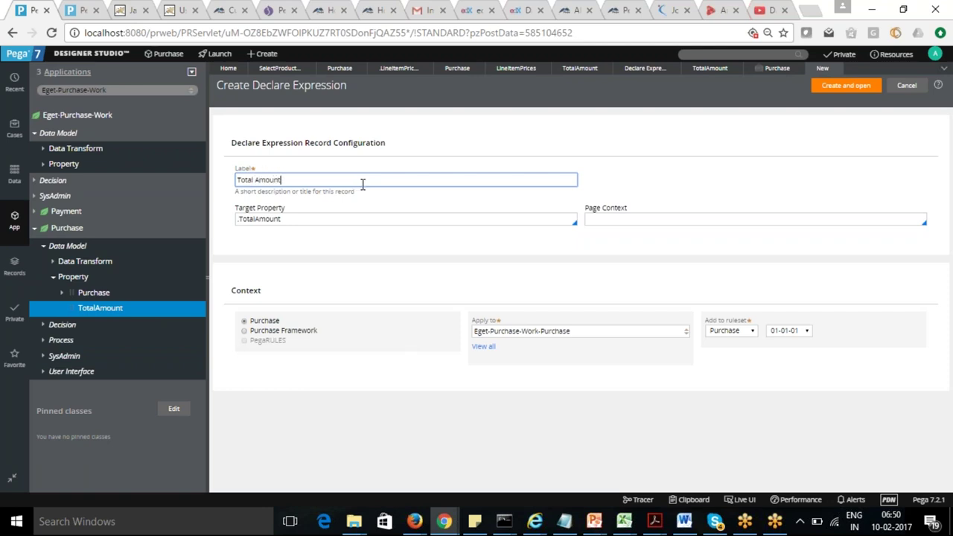
click(660, 220)
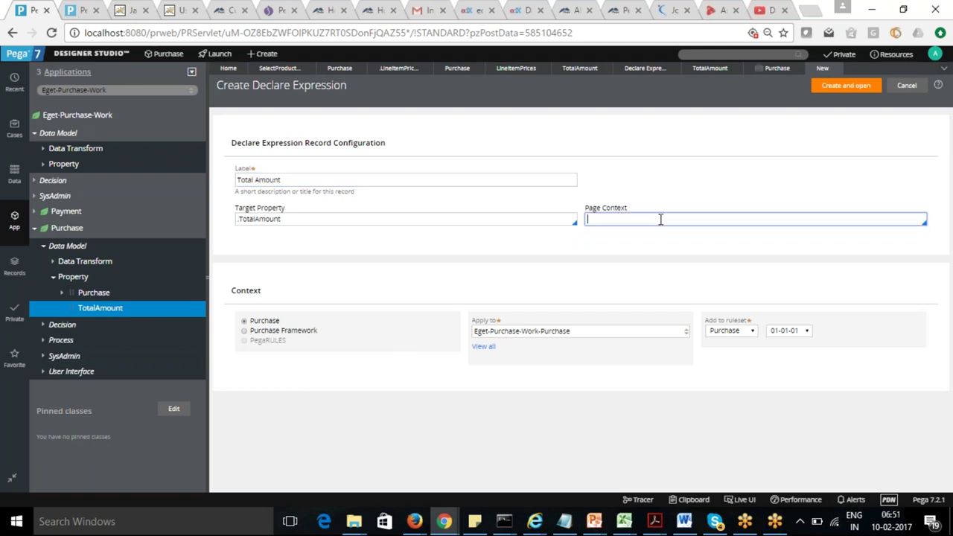
click(843, 86)
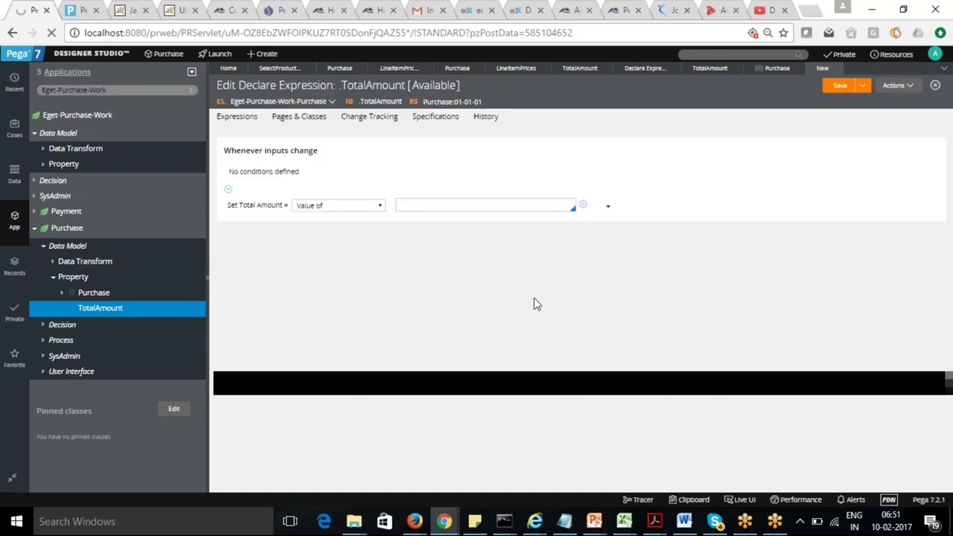
Set Total Amount to the sum of .Purchase().LineItemPrices and save the declare expression
click(381, 210)
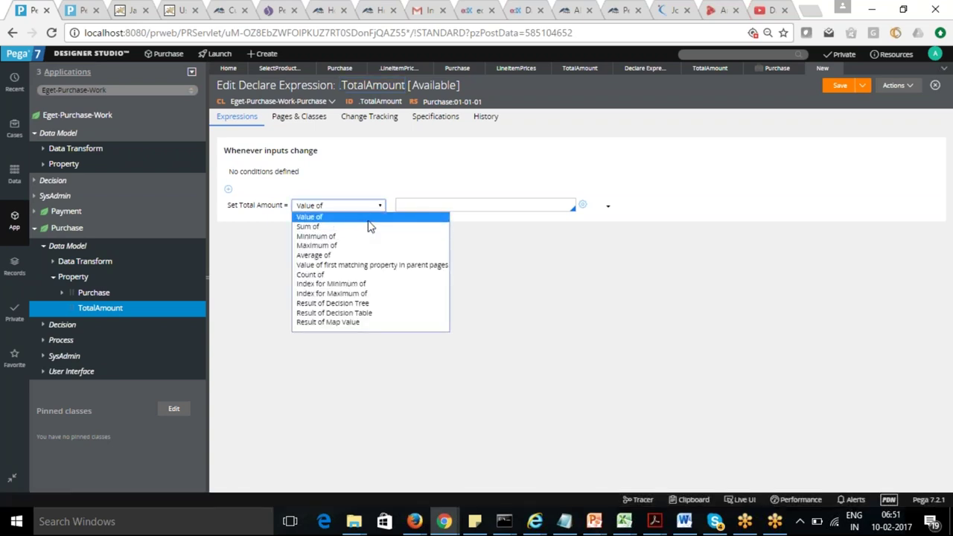
click(368, 226)
click(423, 215)
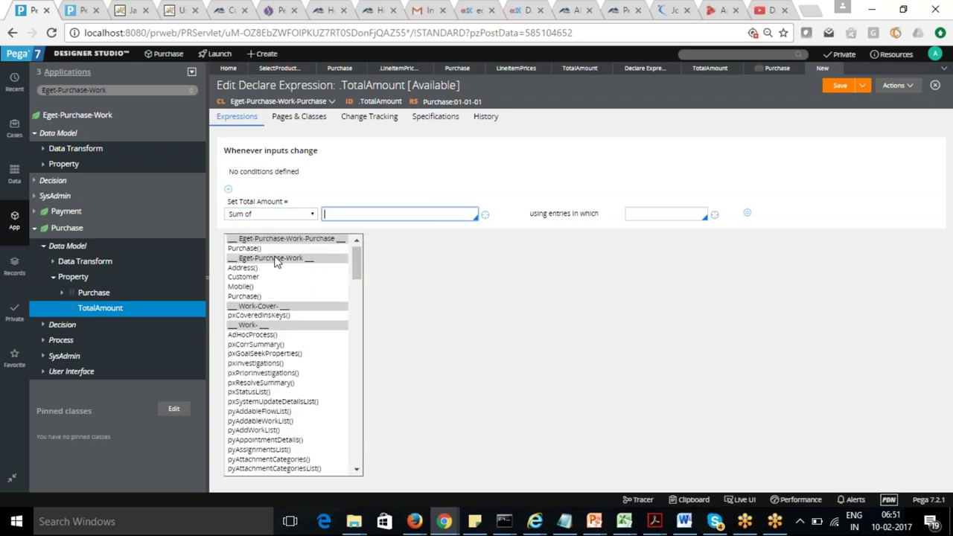
click(251, 249)
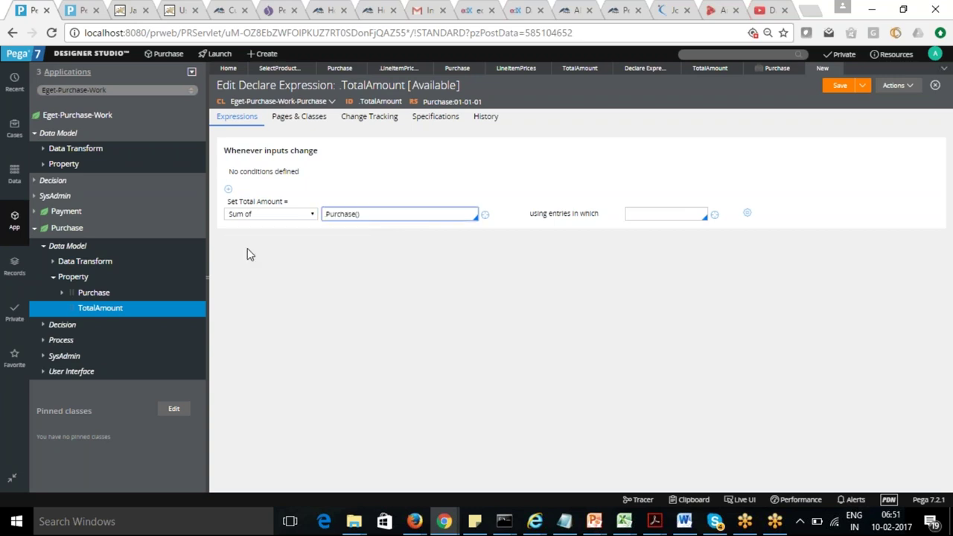
text(.)
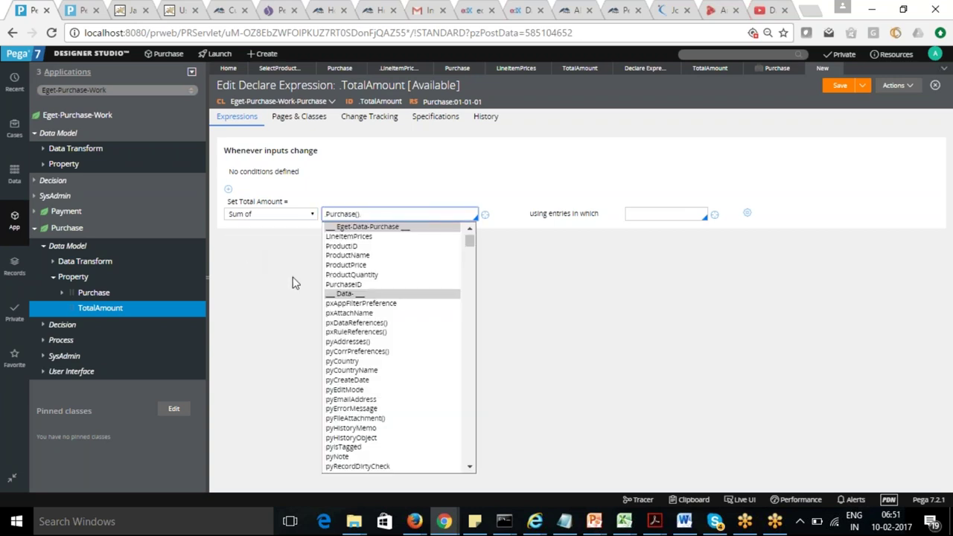
click(349, 236)
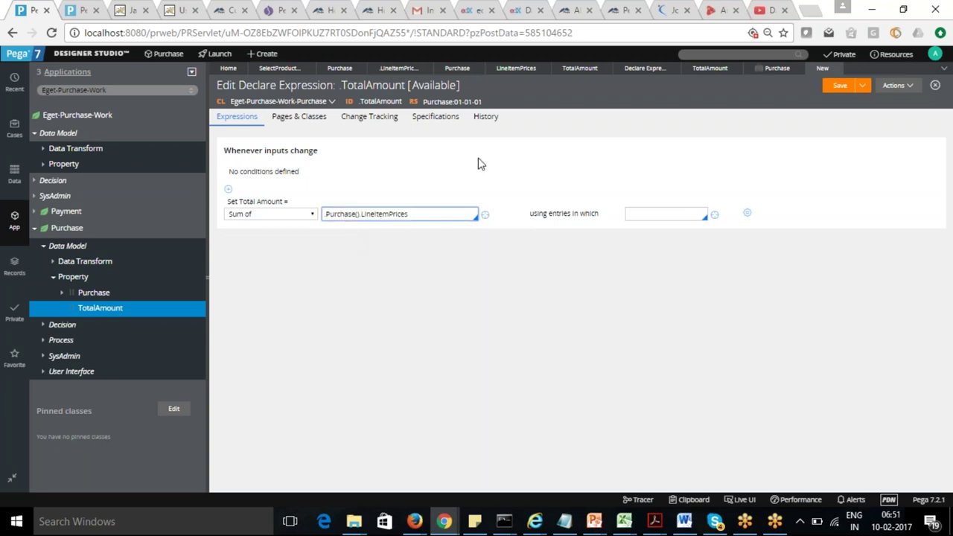
click(836, 87)
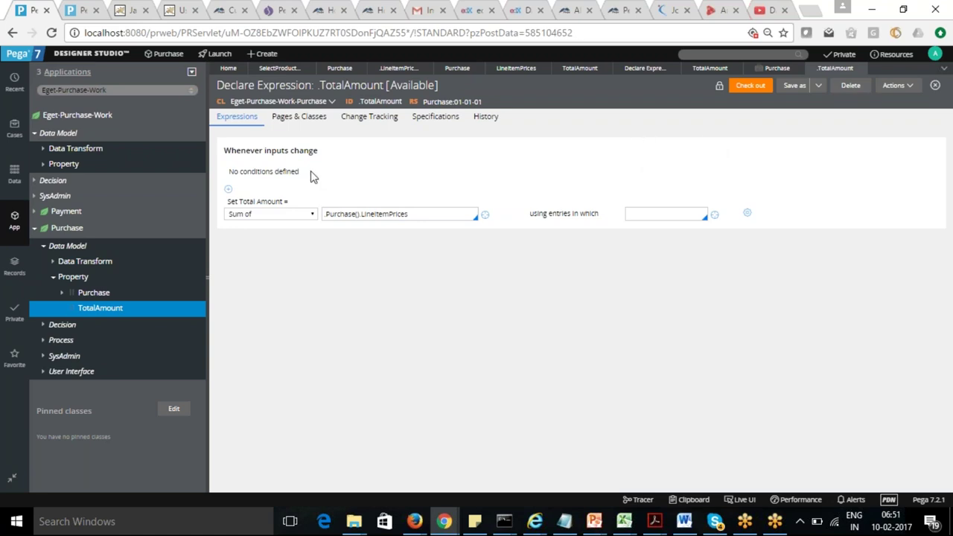
Open the SelectProducts_0 section of the Purchase class and convert it to the full section editor
click(277, 68)
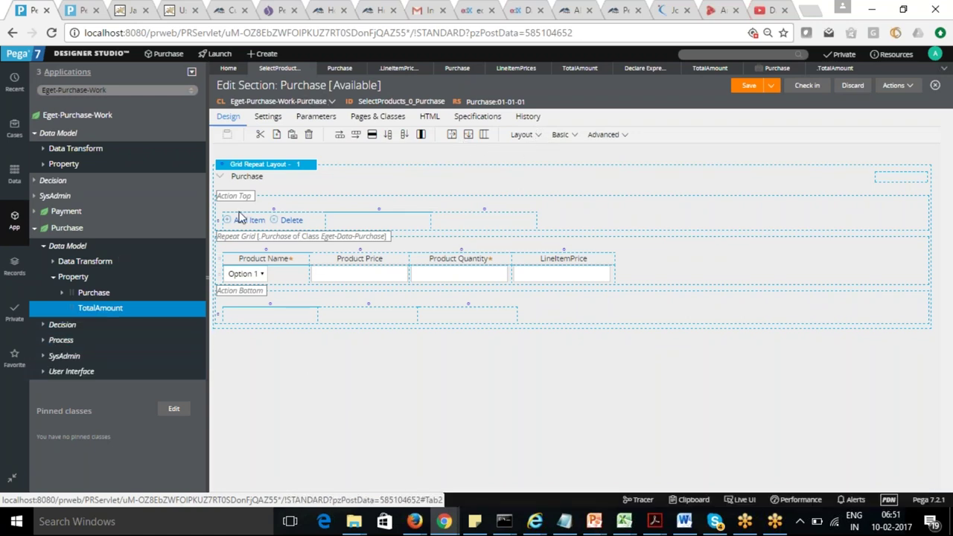
click(43, 371)
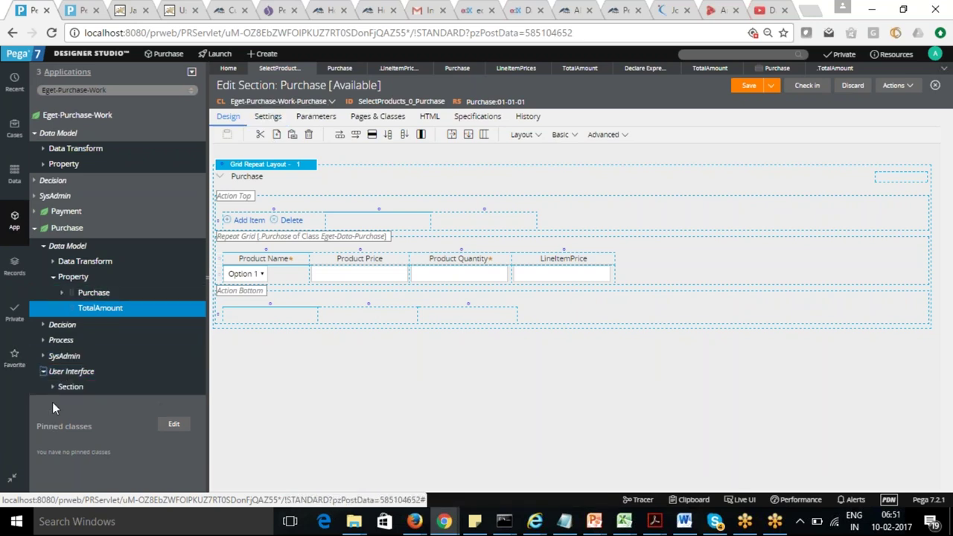
click(52, 386)
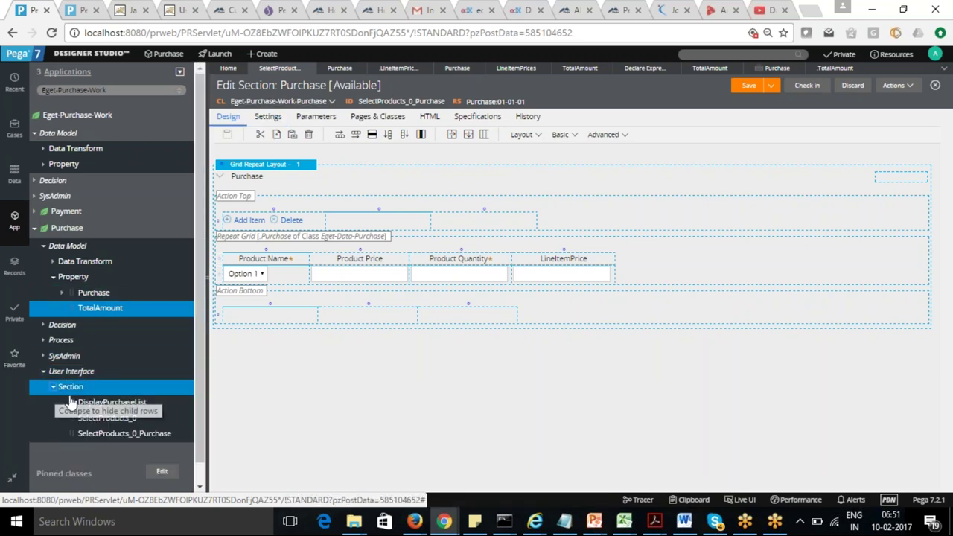
click(108, 418)
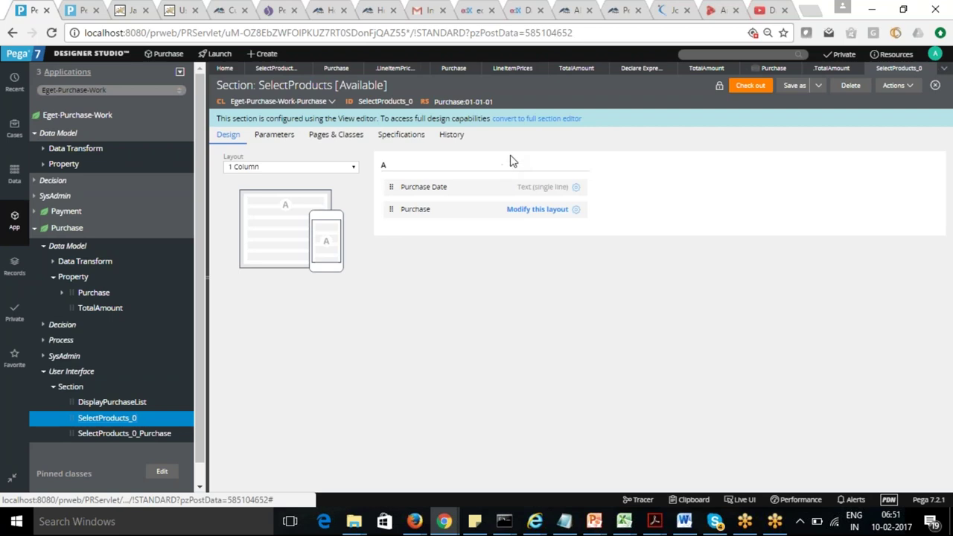
drag(492, 119, 529, 124)
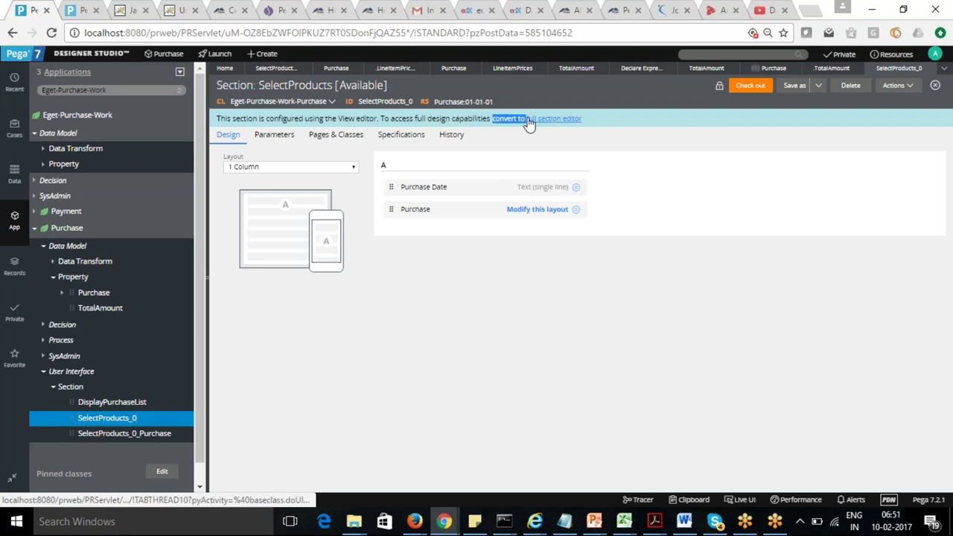
click(545, 118)
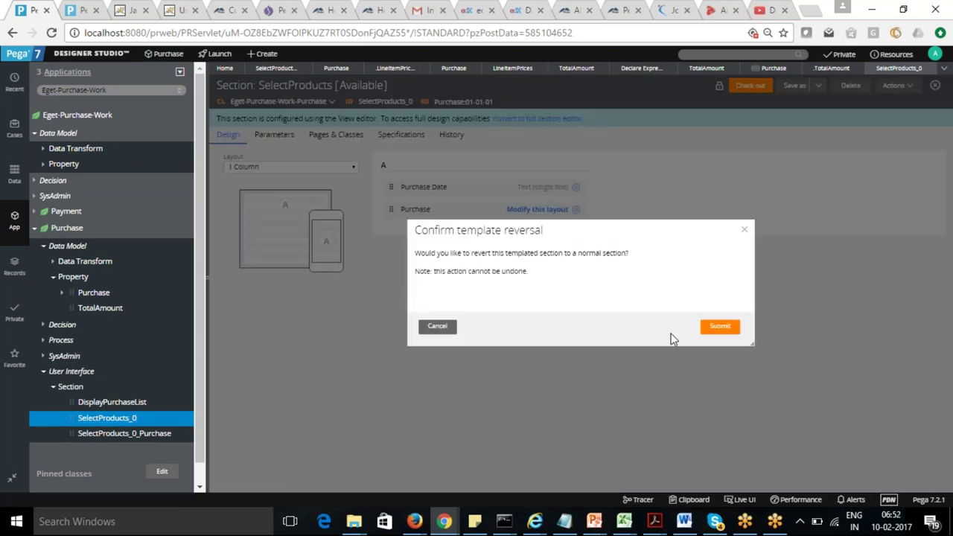
click(721, 329)
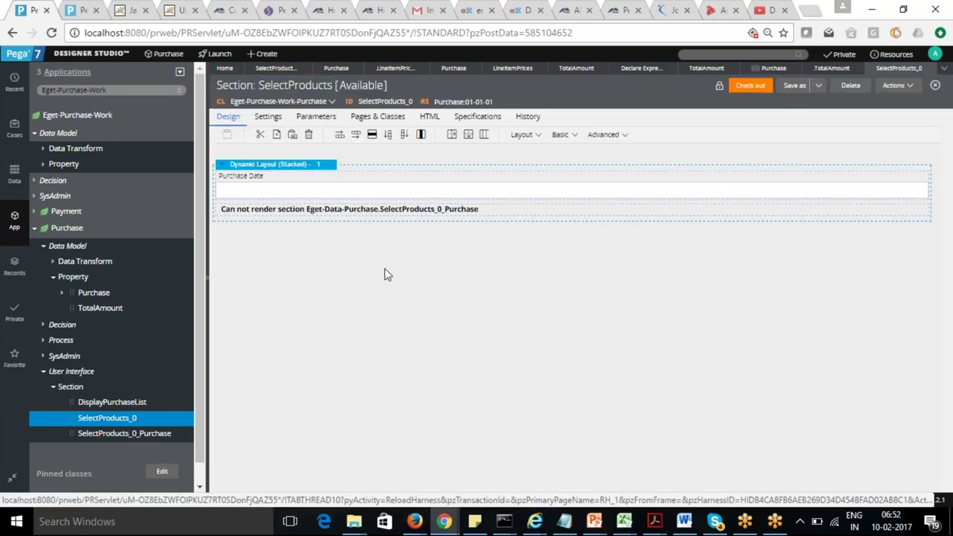
Add a dynamic layout below the existing layout in the SelectProducts section and place the Purchase class's TotalAmount property in it
click(350, 199)
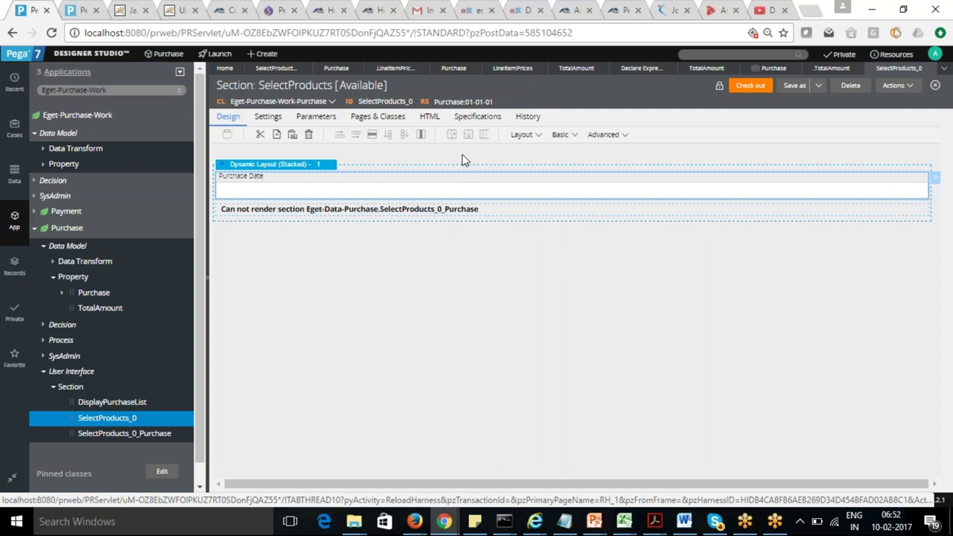
click(539, 135)
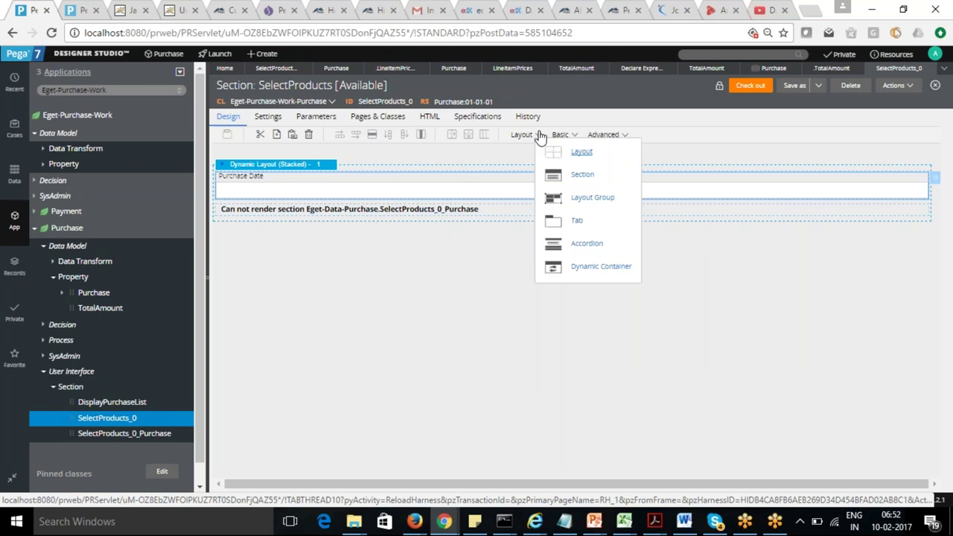
drag(581, 152, 344, 257)
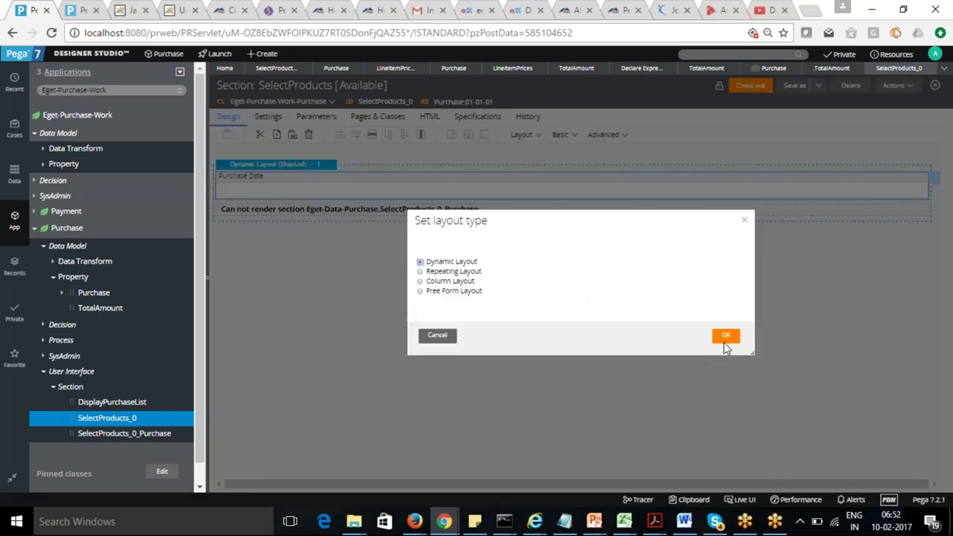
click(727, 335)
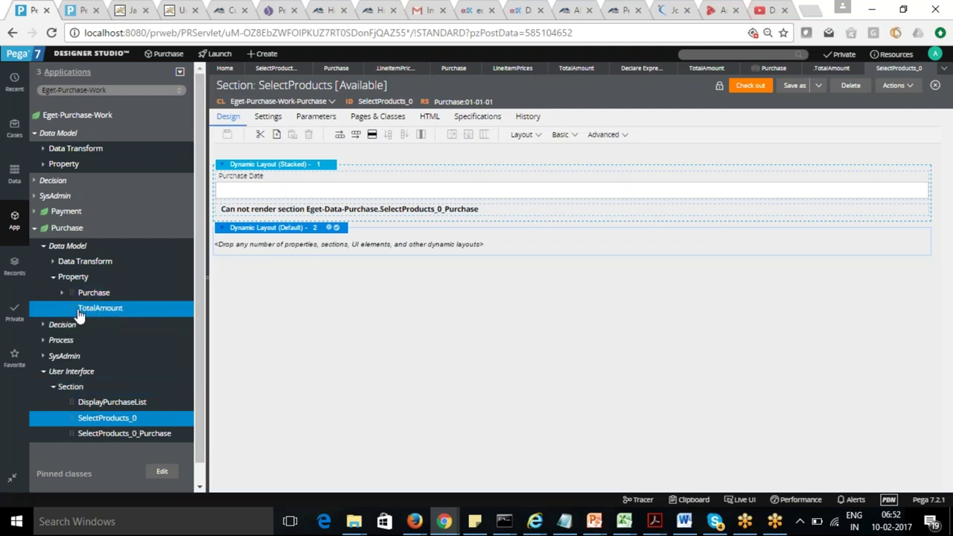
drag(69, 307, 344, 245)
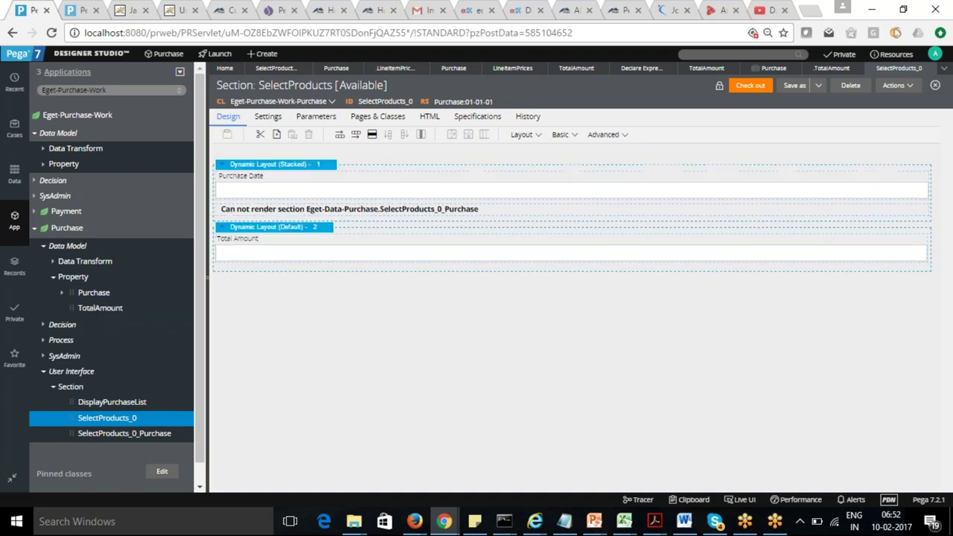
Set the Total Amount cell's edit options to Read-only (always), then check out and save the SelectProducts section
click(856, 254)
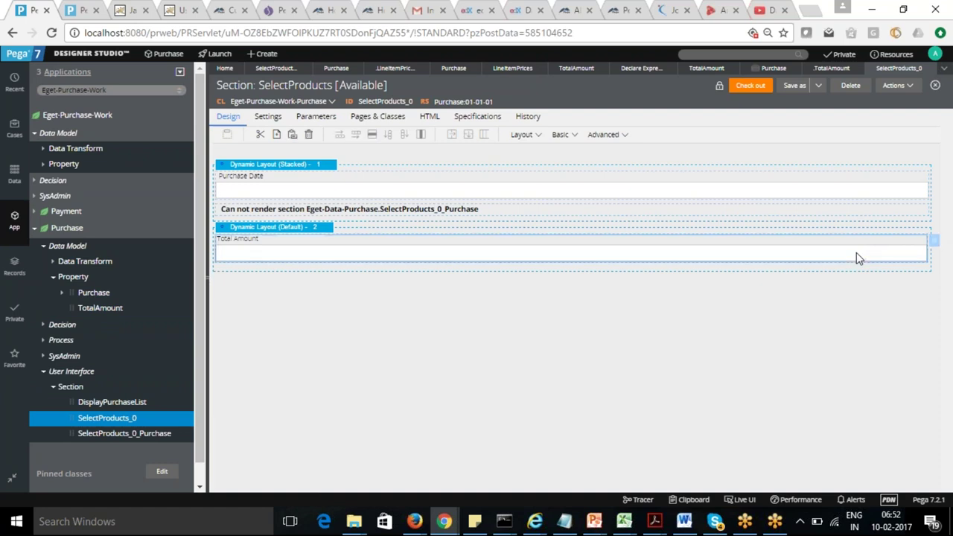
click(934, 244)
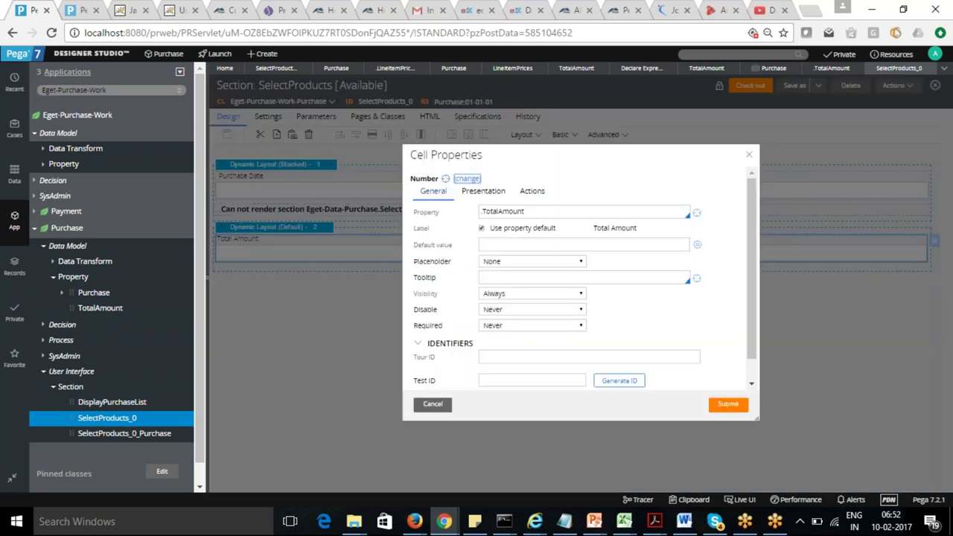
click(484, 194)
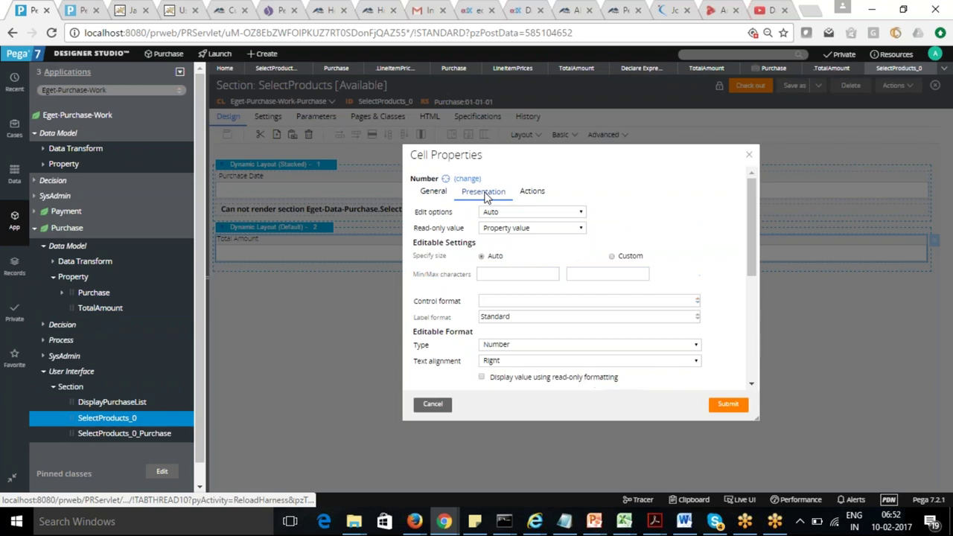
click(580, 215)
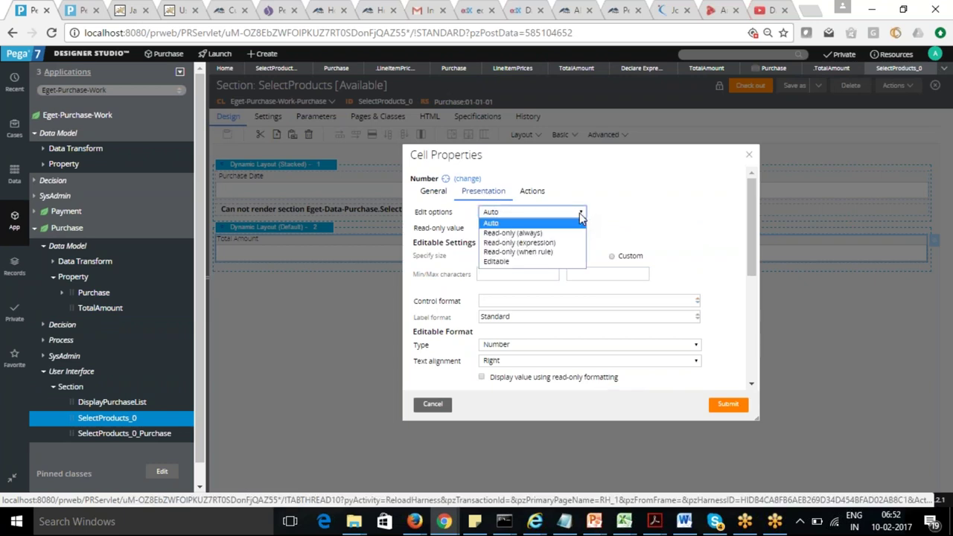
click(553, 234)
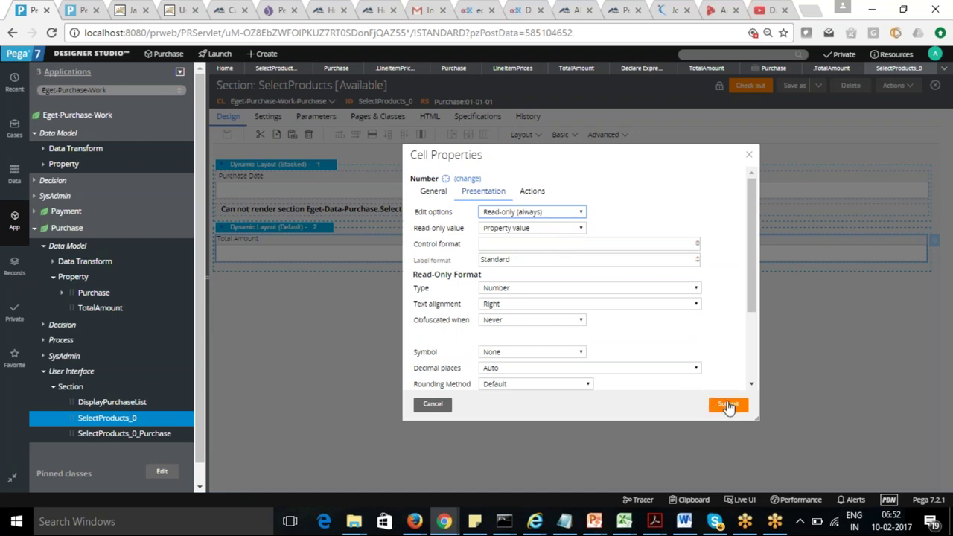
click(727, 405)
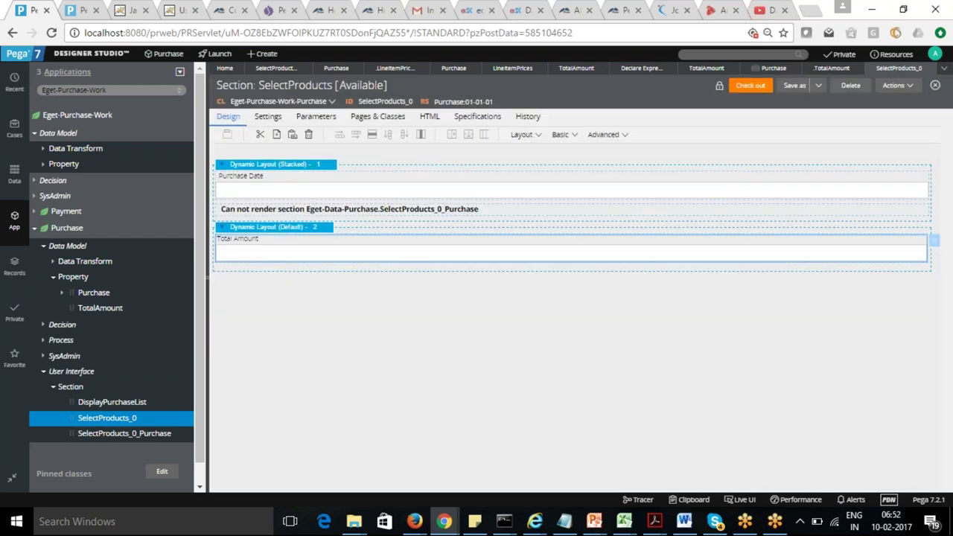
click(750, 88)
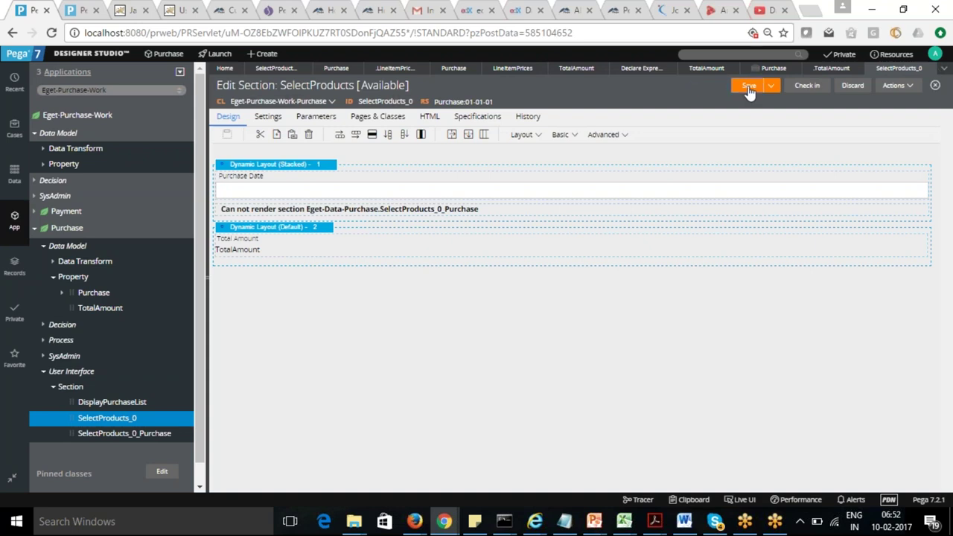
Switch to the Case Manager portal and refresh the open Purchase case
click(82, 13)
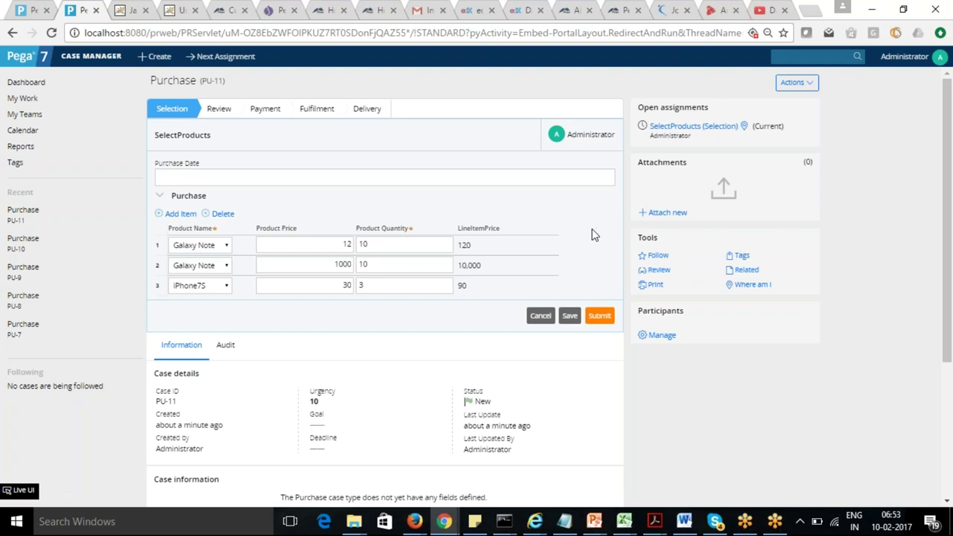
click(808, 87)
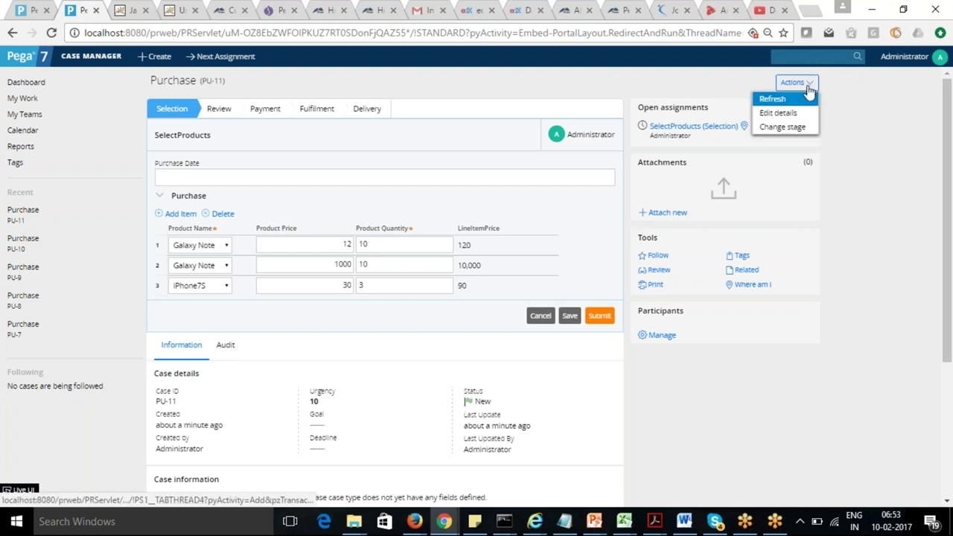
click(773, 99)
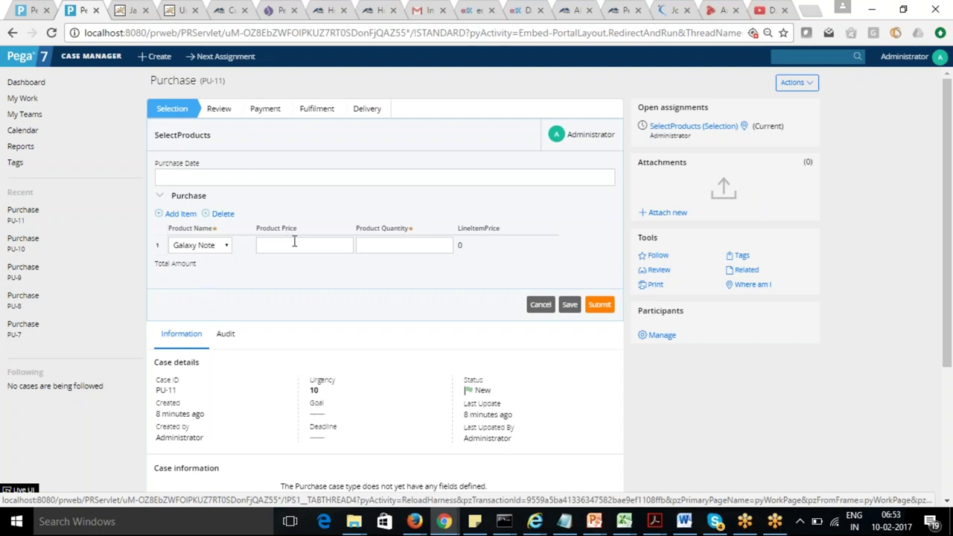
Enter a product price of 10 and a quantity of 5 for the first purchase item
text(10)
key(Tab)
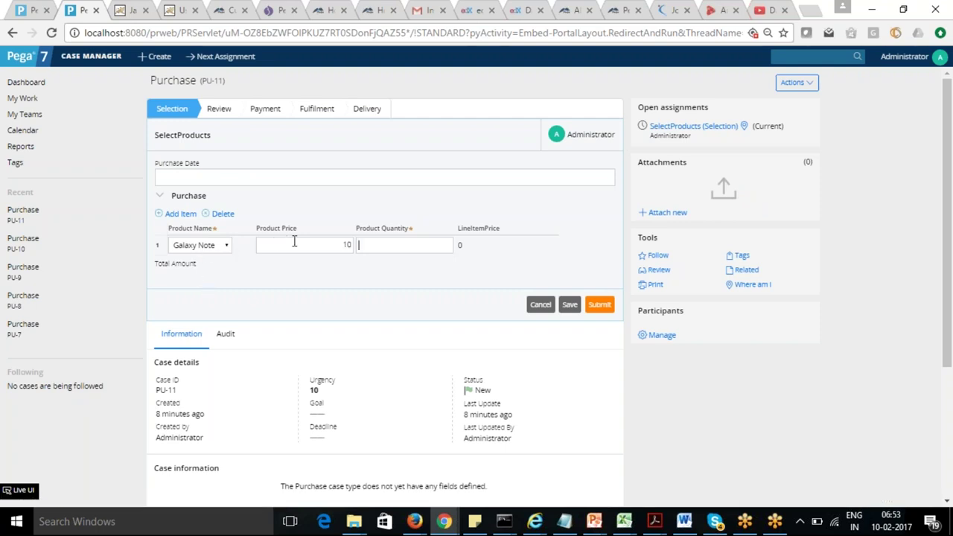
text(5)
key(Tab)
Add a second purchase item with a product price of 1000 and a quantity of 3
click(175, 213)
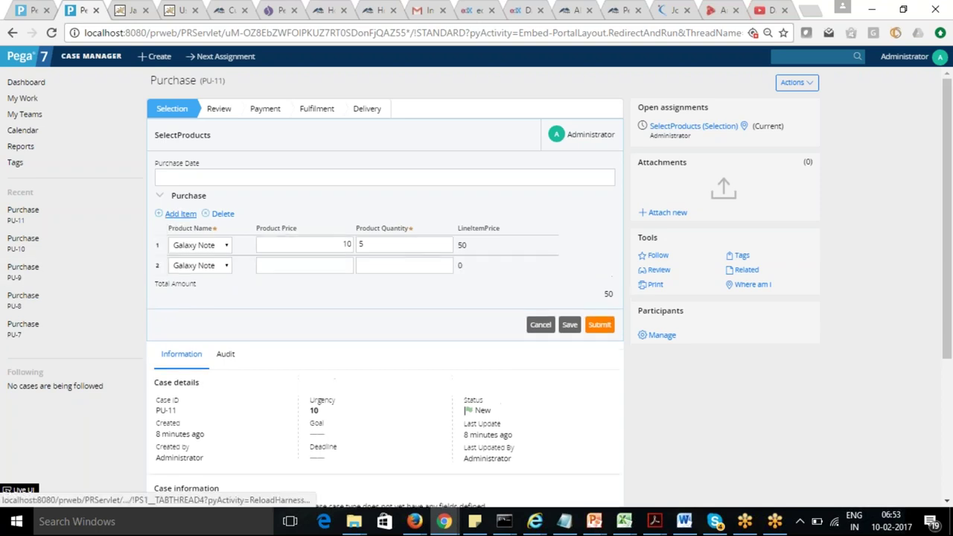
click(313, 266)
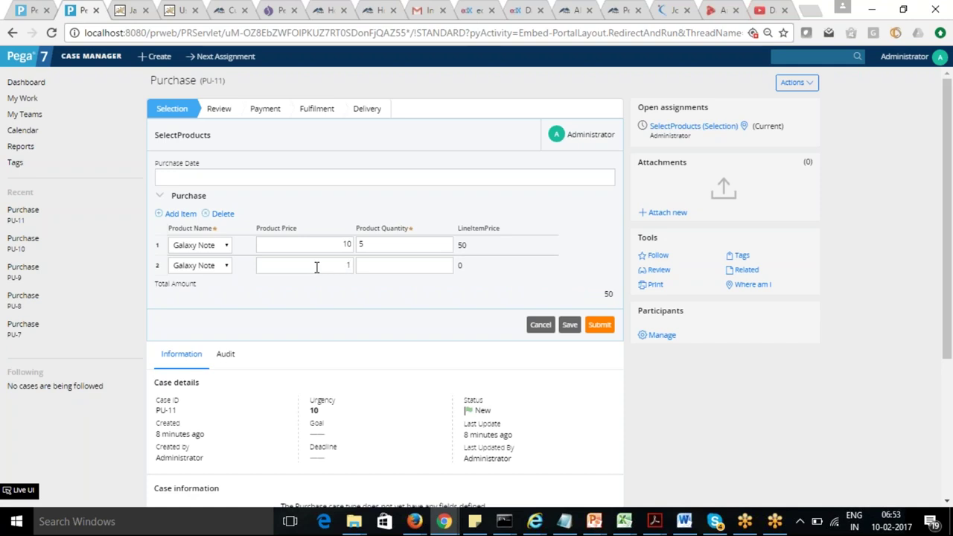
text(1000)
key(Tab)
text(3)
key(Tab)
Add a third purchase item with a product price of 204.4 and a quantity of 1
click(186, 216)
click(325, 286)
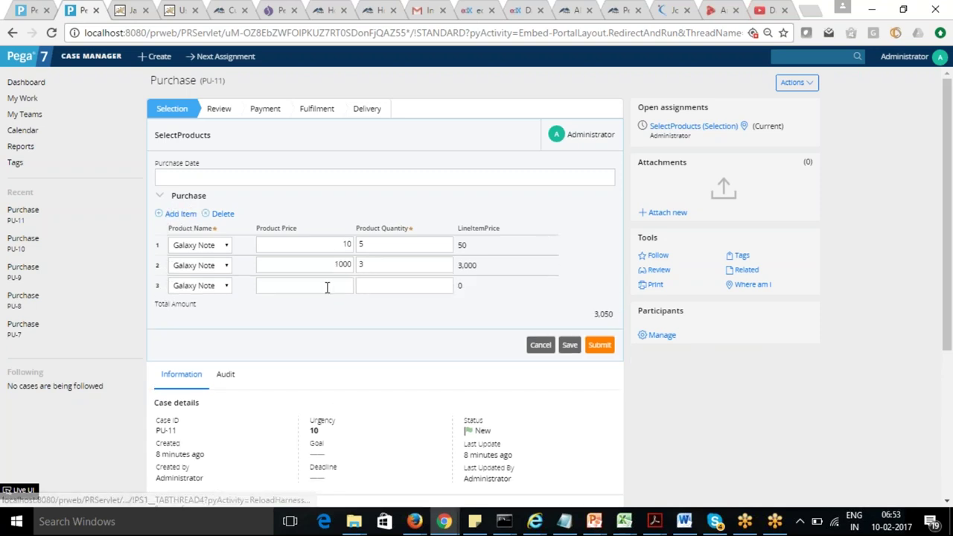
text(204.4)
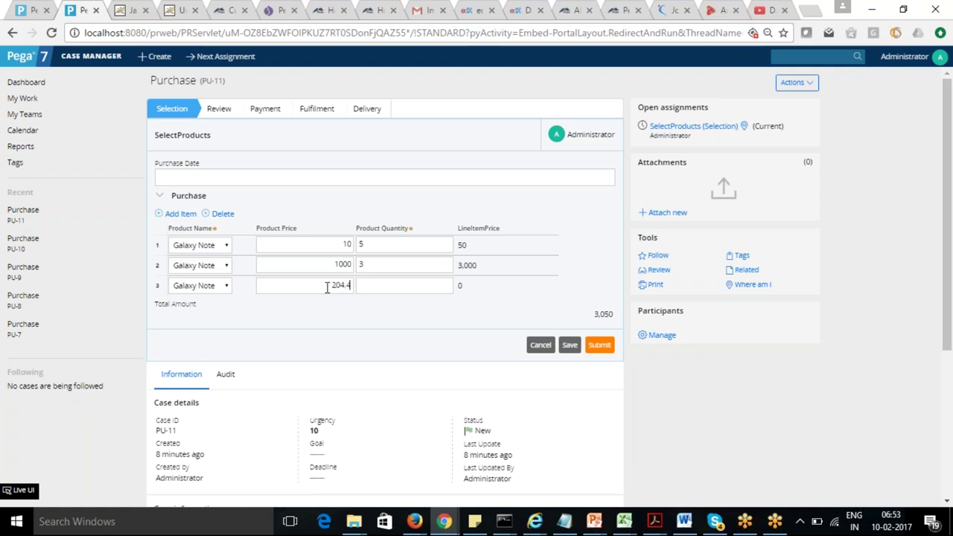
key(Tab)
text(1)
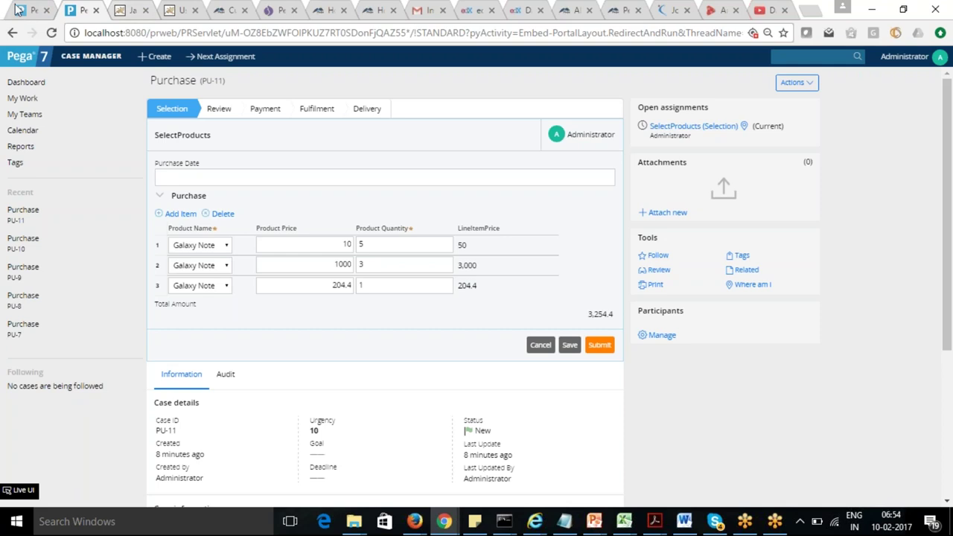
Compare the Total Amount layout in the SelectProducts section with the field in the running Purchase case
click(33, 10)
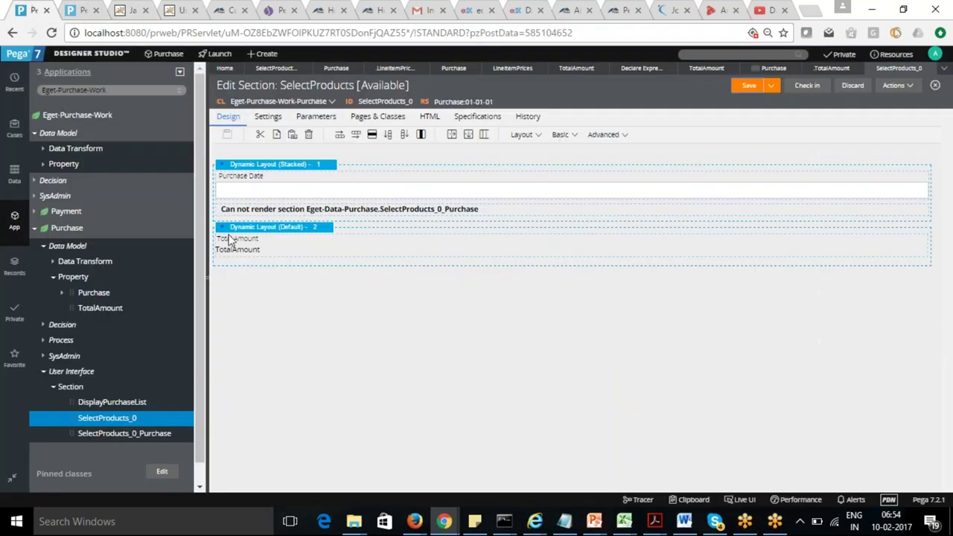
click(279, 249)
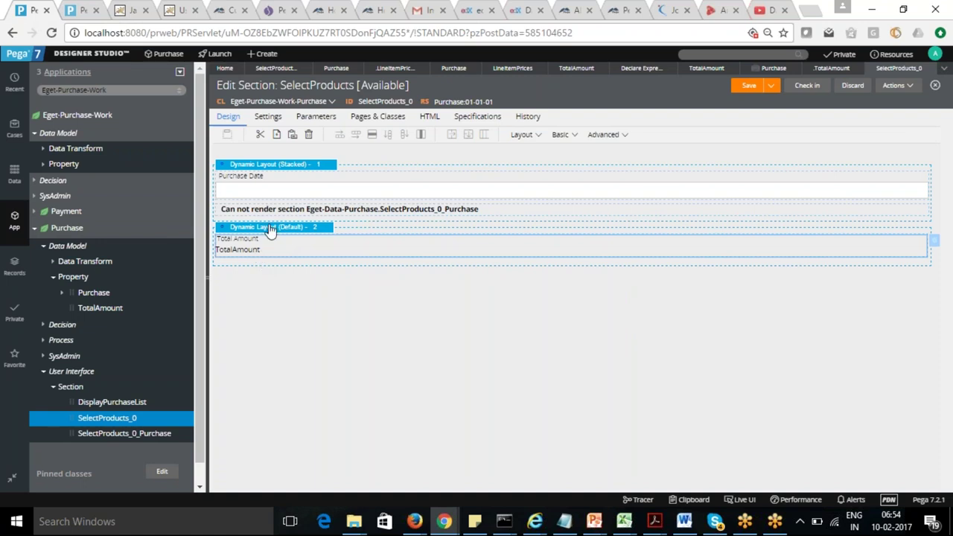
click(87, 13)
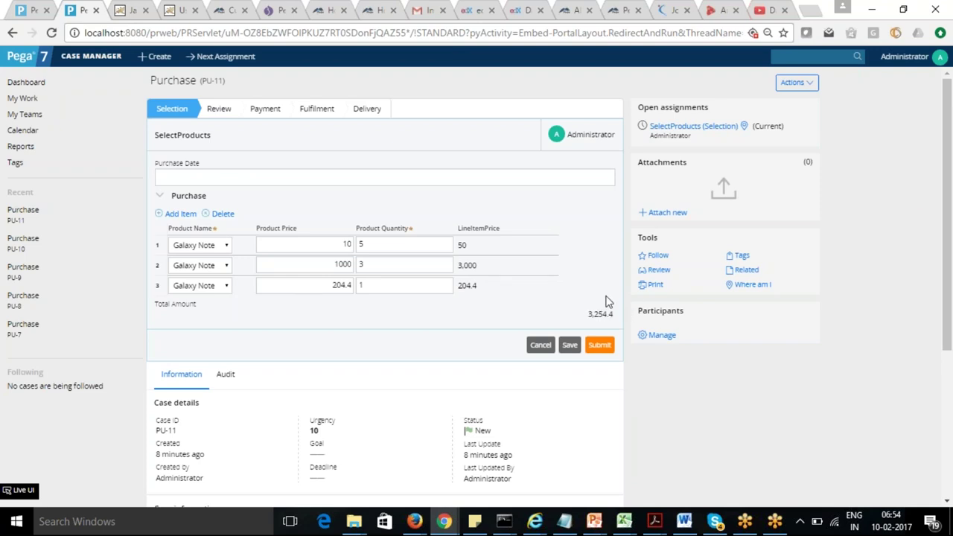
Run the .TotalAmount declare expression of the Purchase class in a test page
click(32, 12)
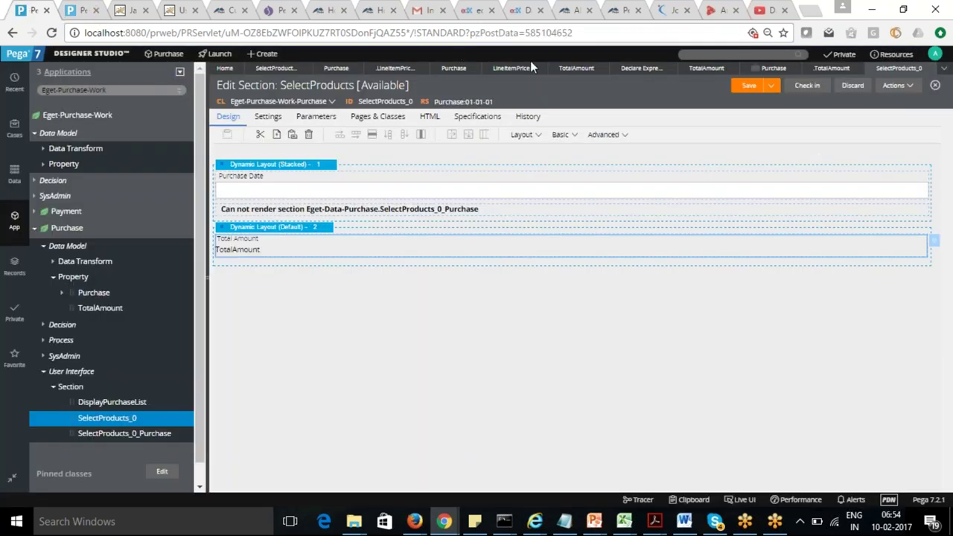
click(571, 69)
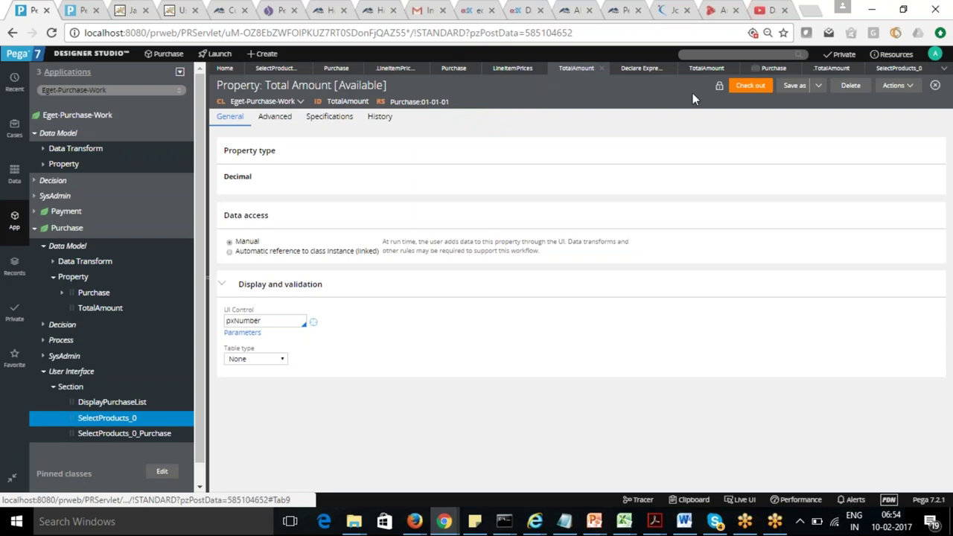
click(829, 69)
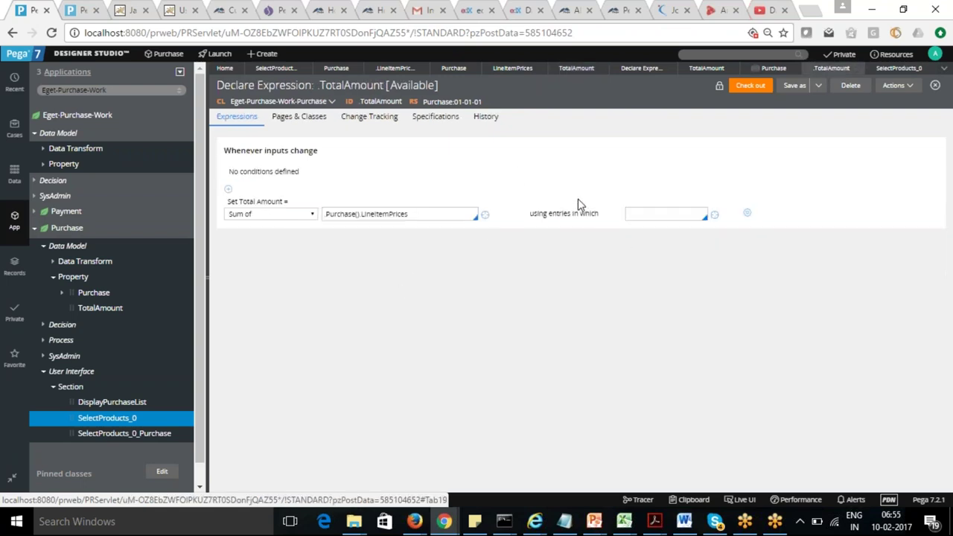
click(909, 85)
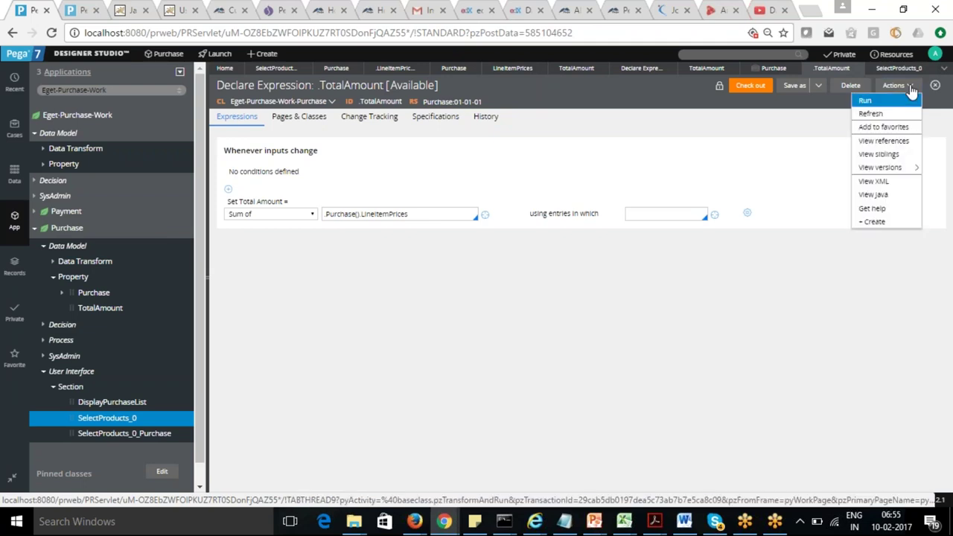
click(865, 101)
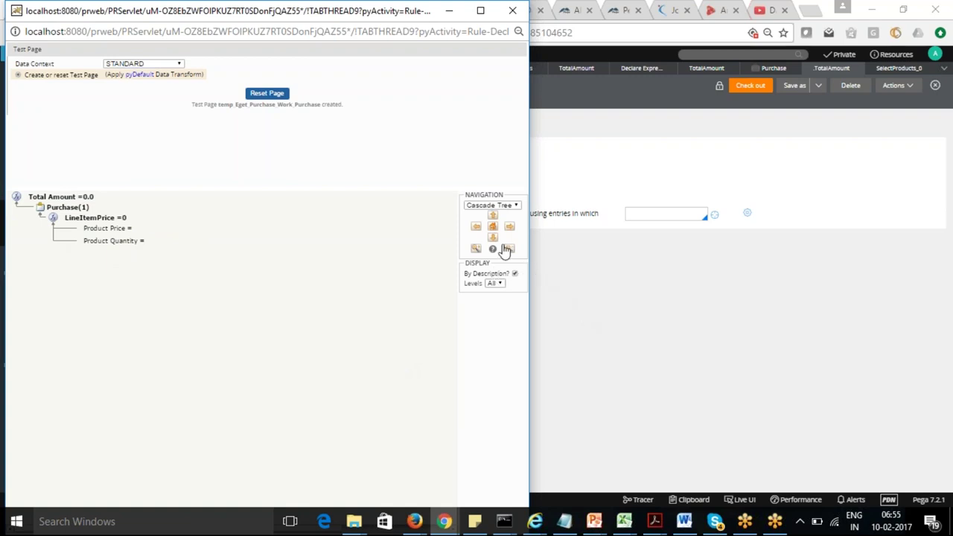
Display the Total Amount dependency network as a Basic Tree and switch it to the Org-Chart view
click(515, 205)
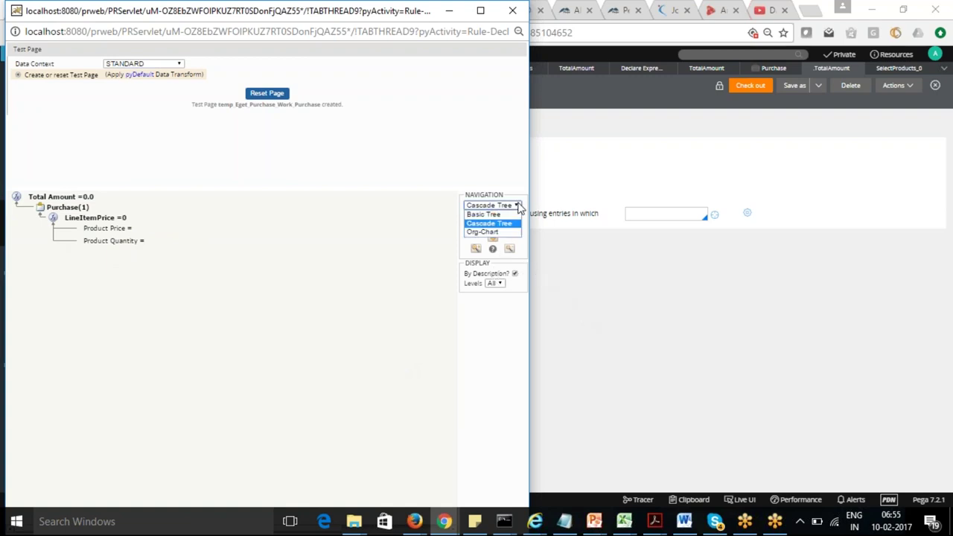
click(503, 215)
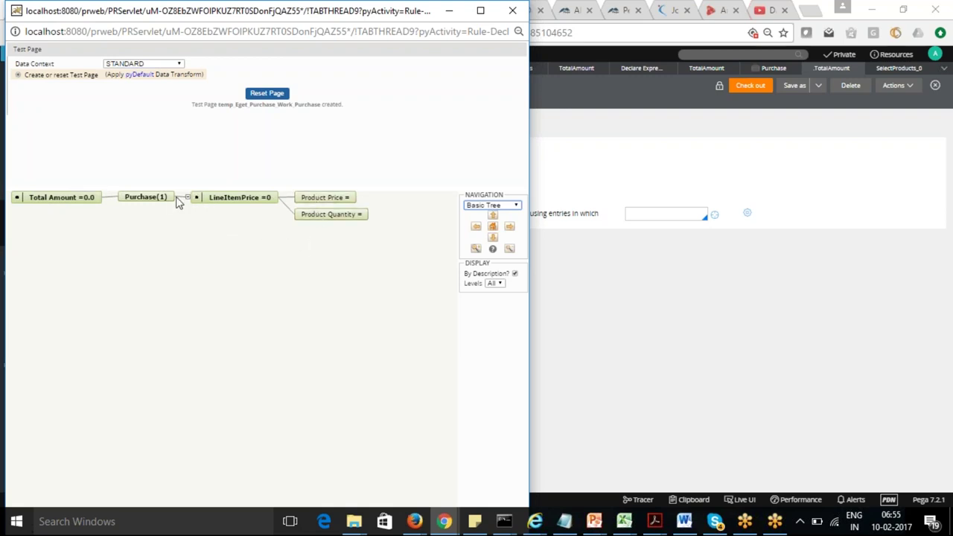
right_click(135, 202)
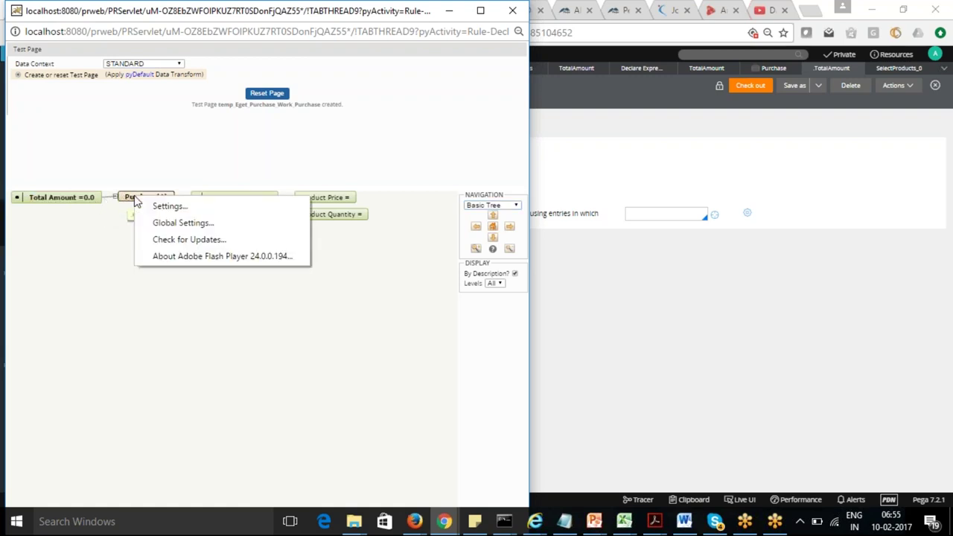
click(112, 227)
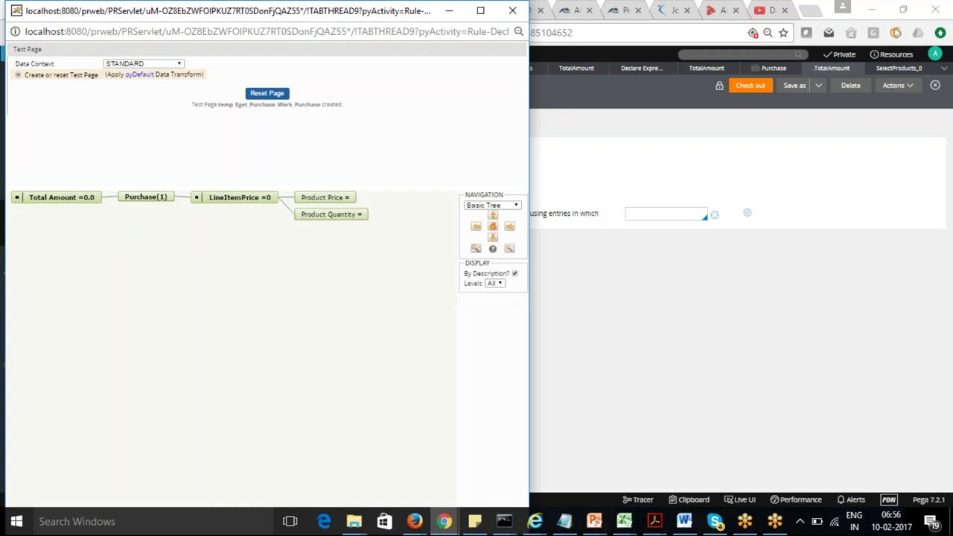
click(510, 206)
click(484, 232)
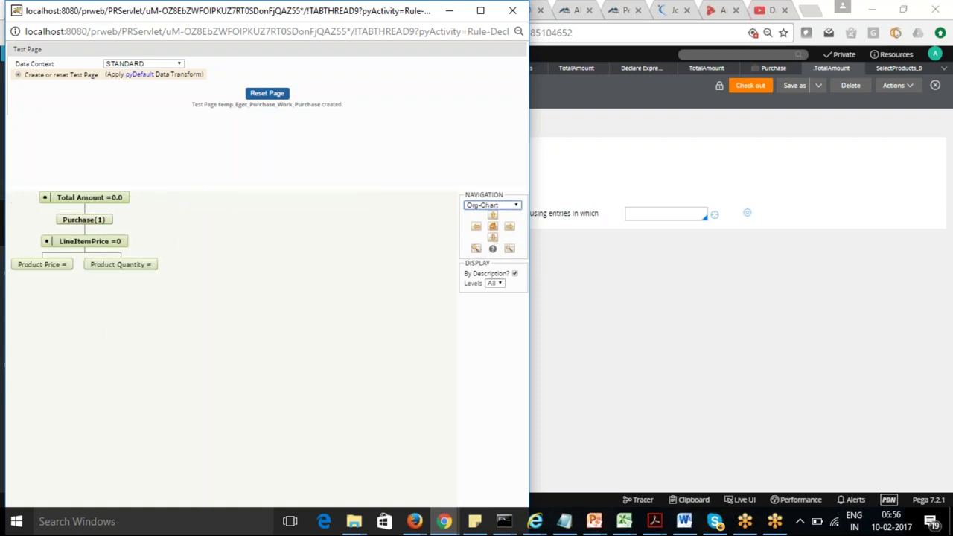
Override the LineItemPrice of Purchase(1) with a value of 10 in the test page
click(39, 268)
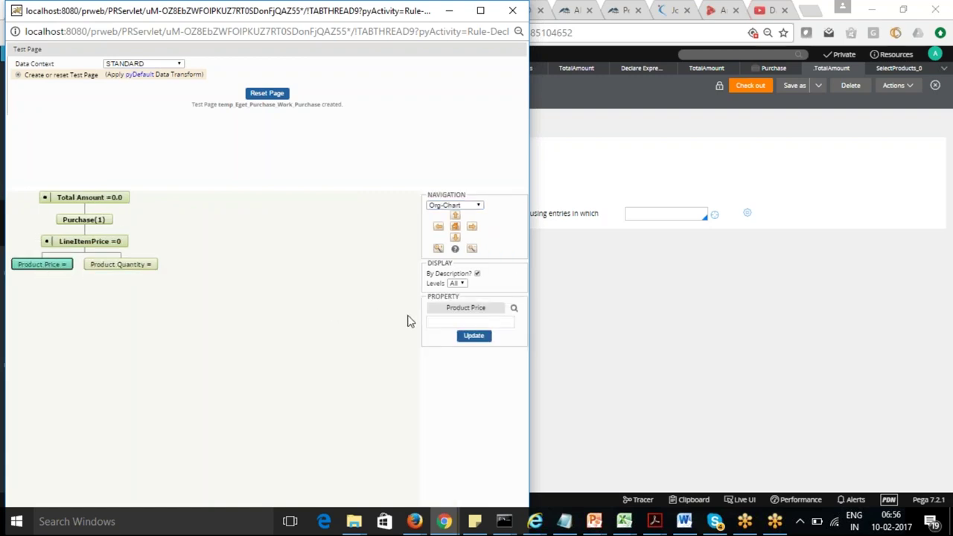
click(474, 321)
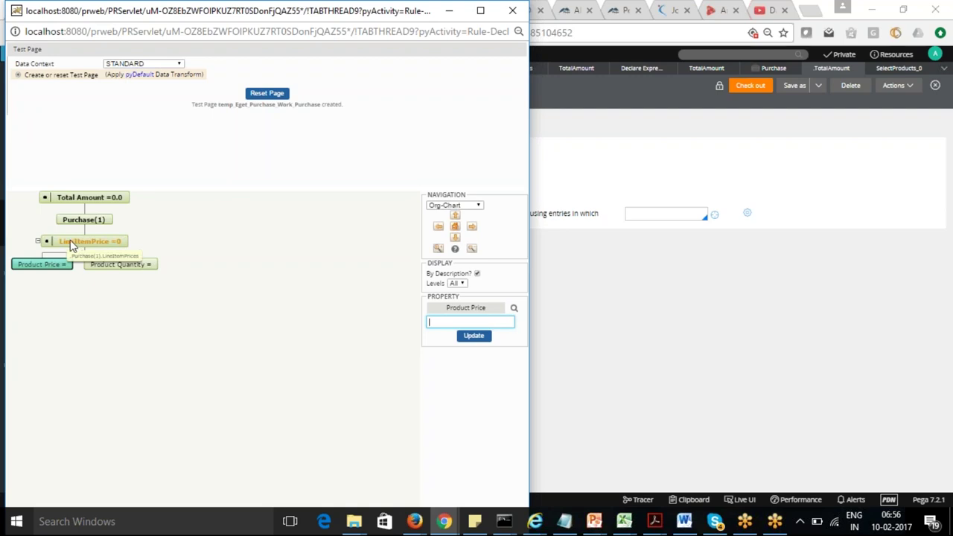
click(47, 245)
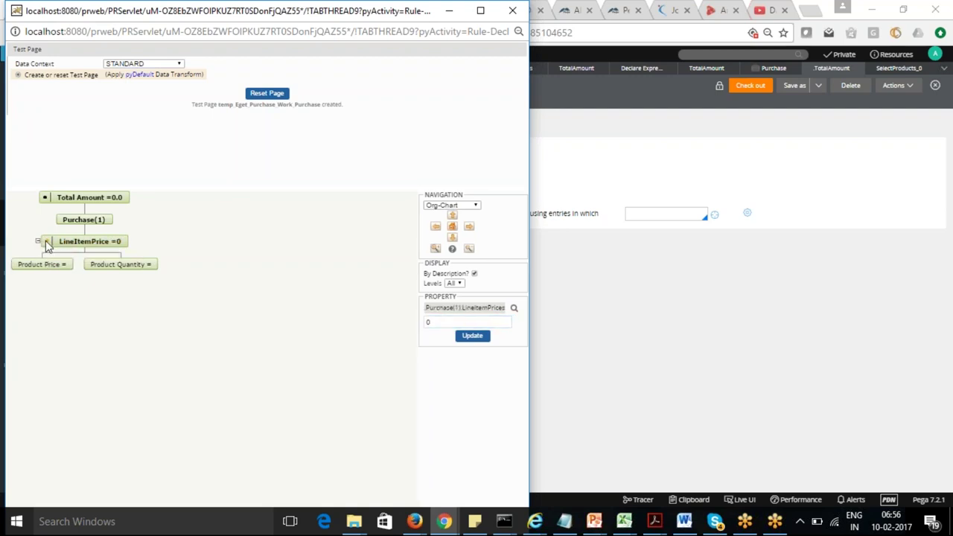
right_click(46, 246)
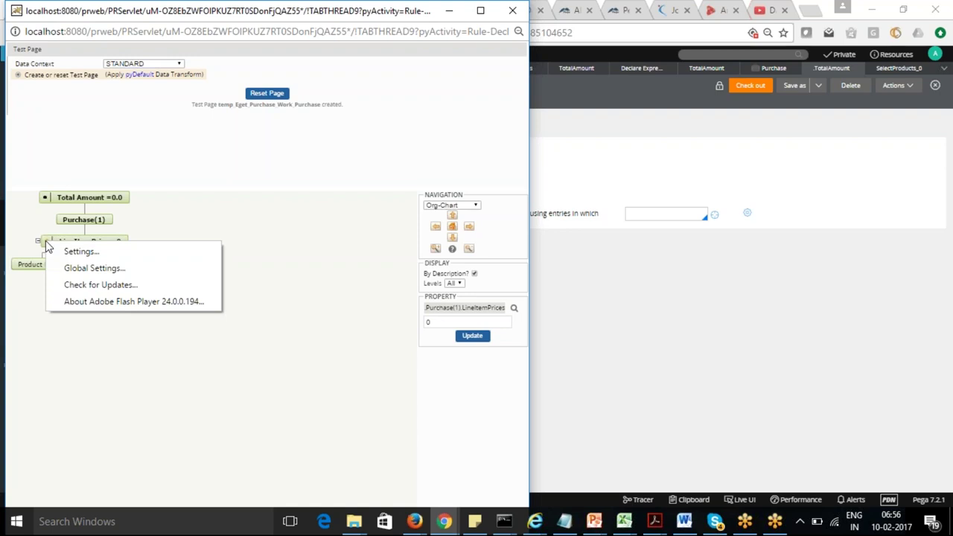
click(207, 368)
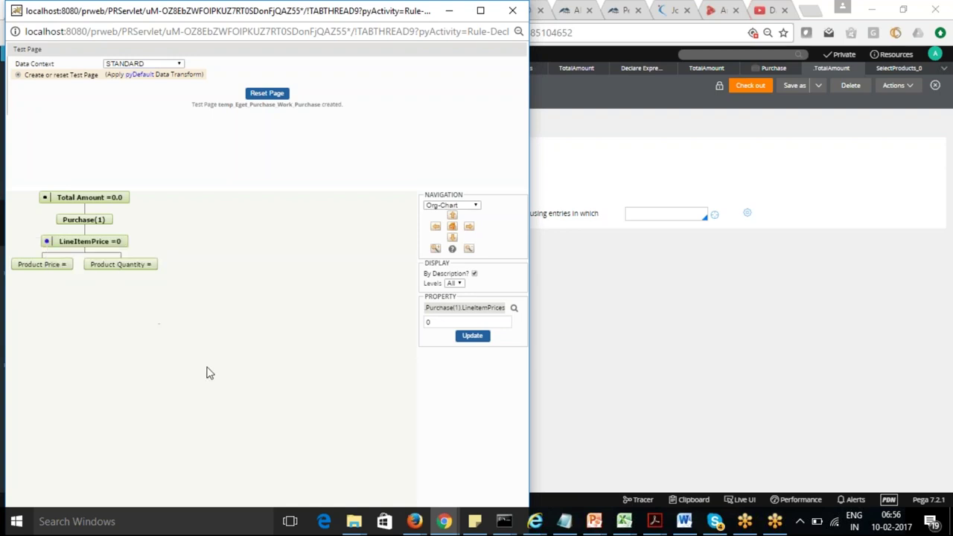
click(452, 320)
text(10)
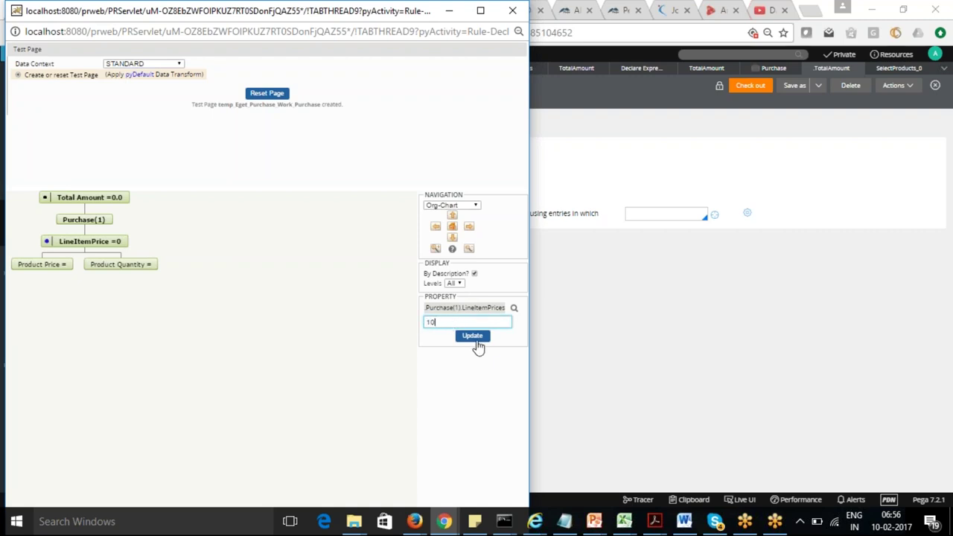
click(473, 337)
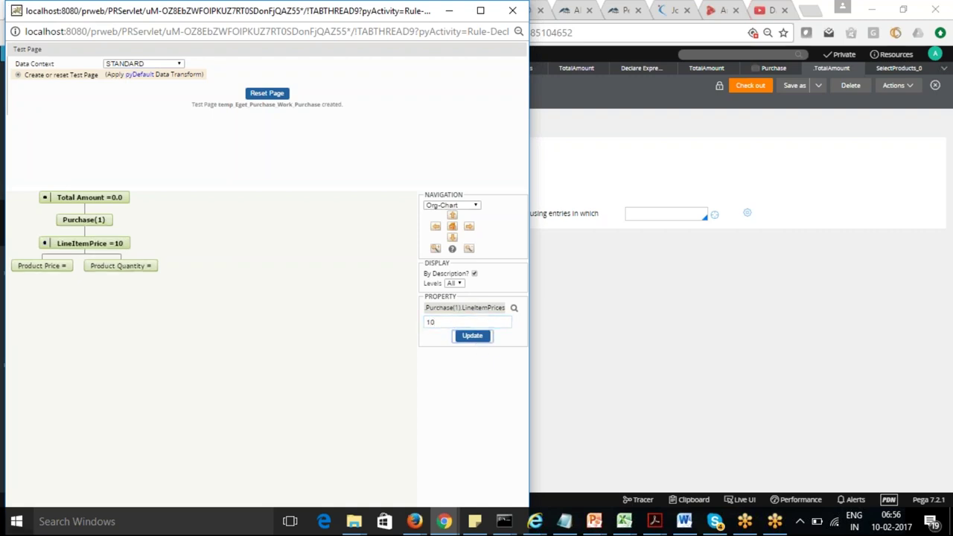
Set the Product Quantity of Purchase(1) to 4 in the test page
click(122, 268)
click(467, 321)
text(4)
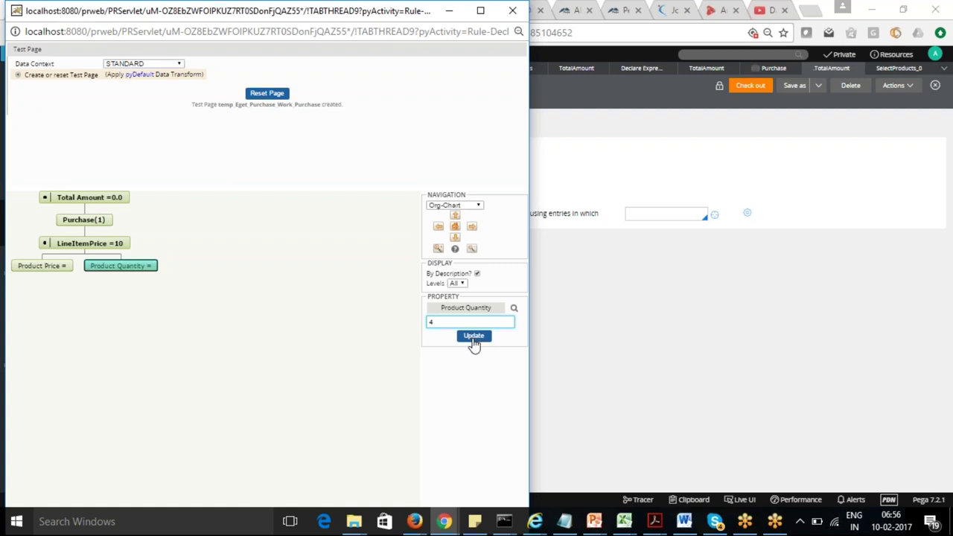
click(473, 339)
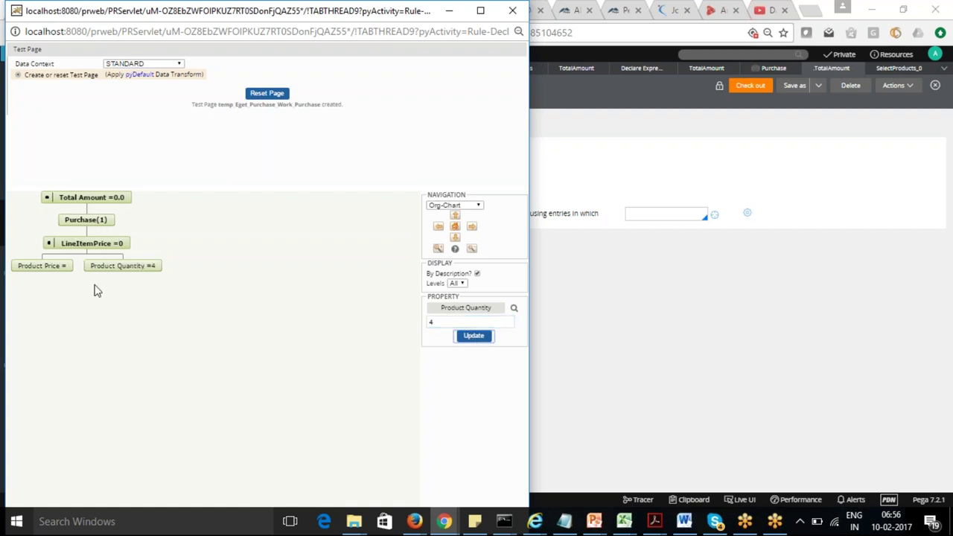
Set the Product Price of Purchase(1) to 104.67 in the test page
click(56, 268)
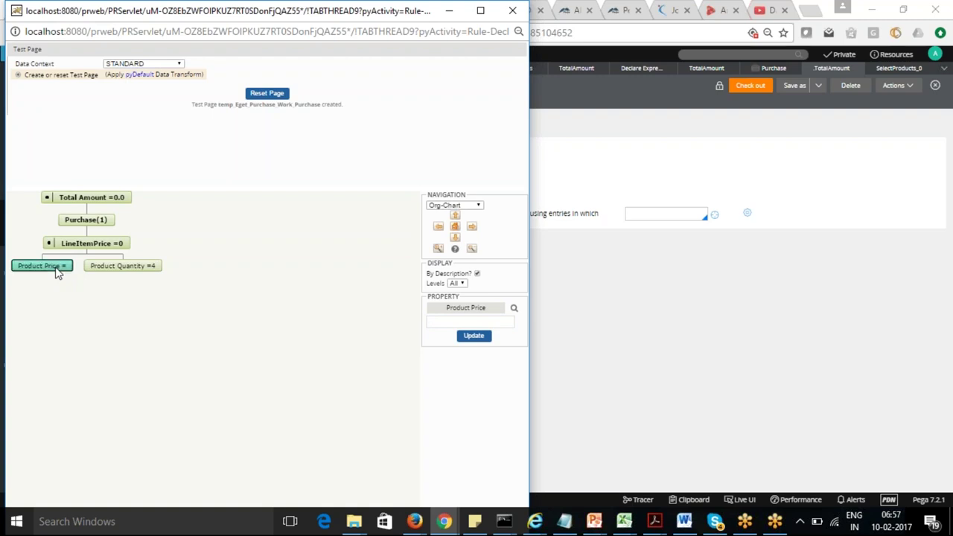
click(470, 323)
text(104.67)
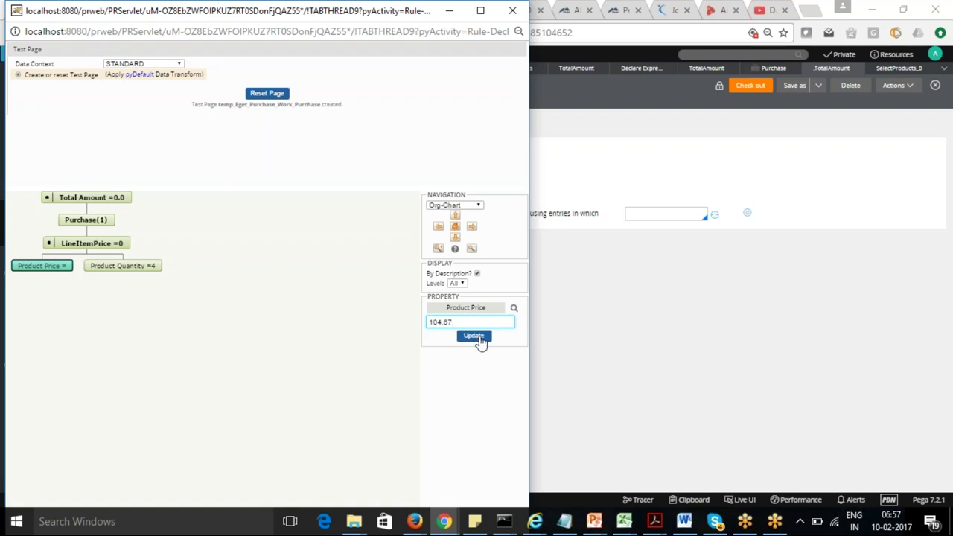
click(480, 341)
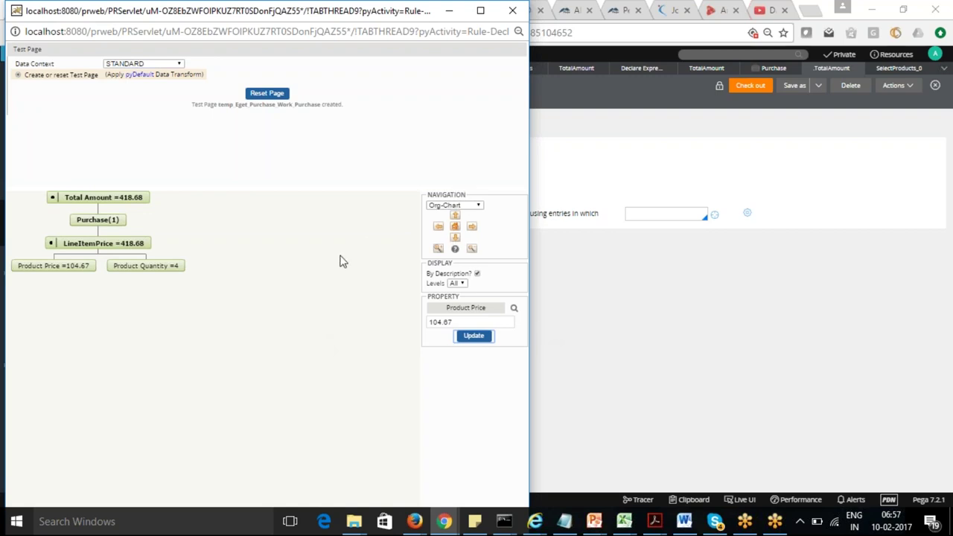
Check the network's display level options and minimize the test page to return to the Total Amount sum expression
click(461, 283)
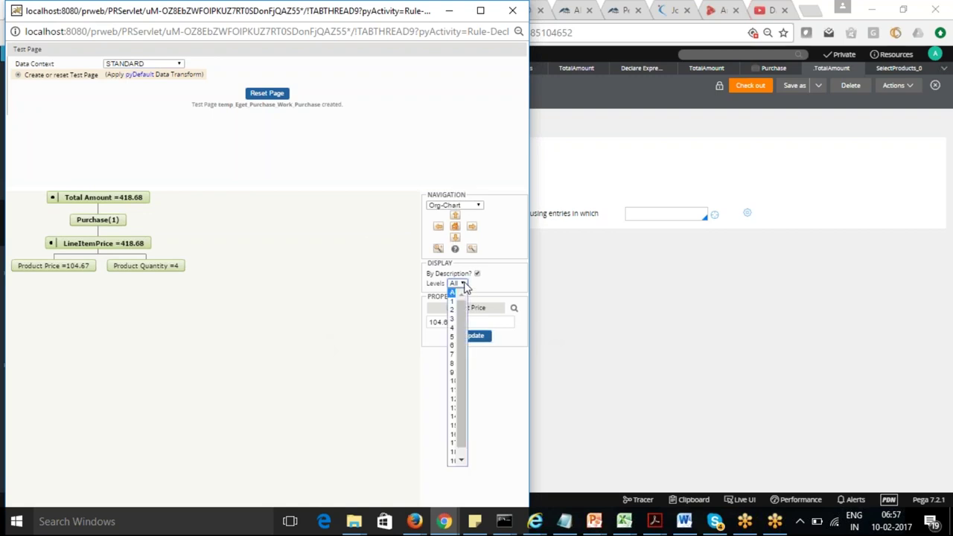
click(316, 311)
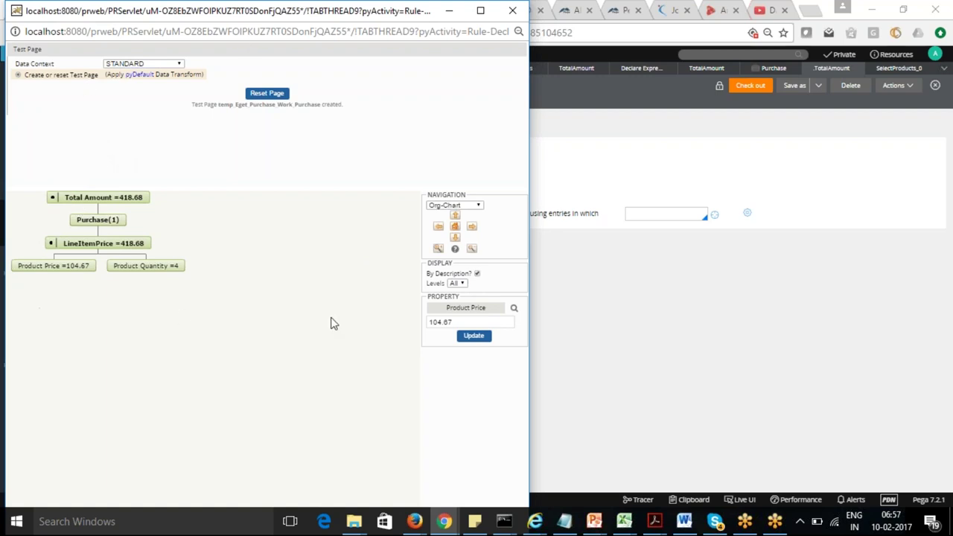
click(451, 11)
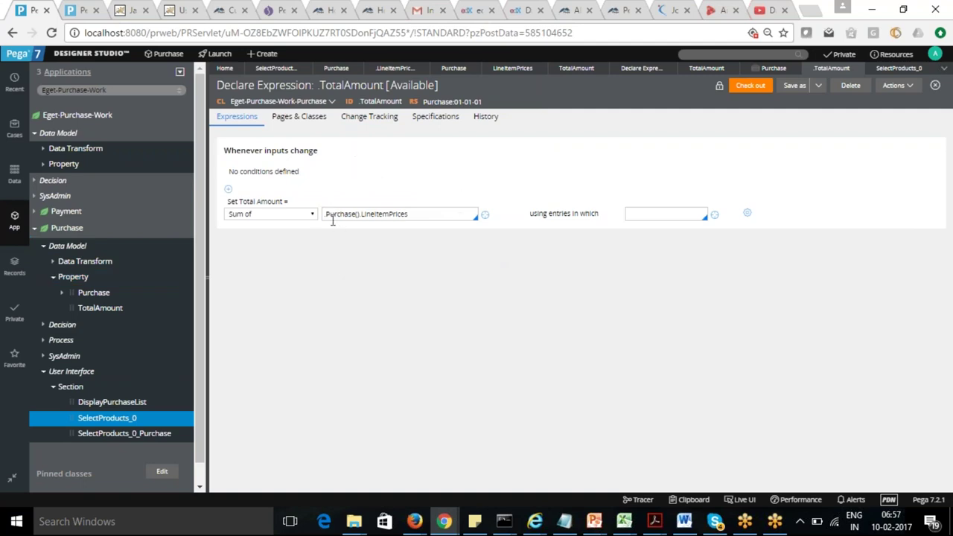
drag(412, 214, 321, 215)
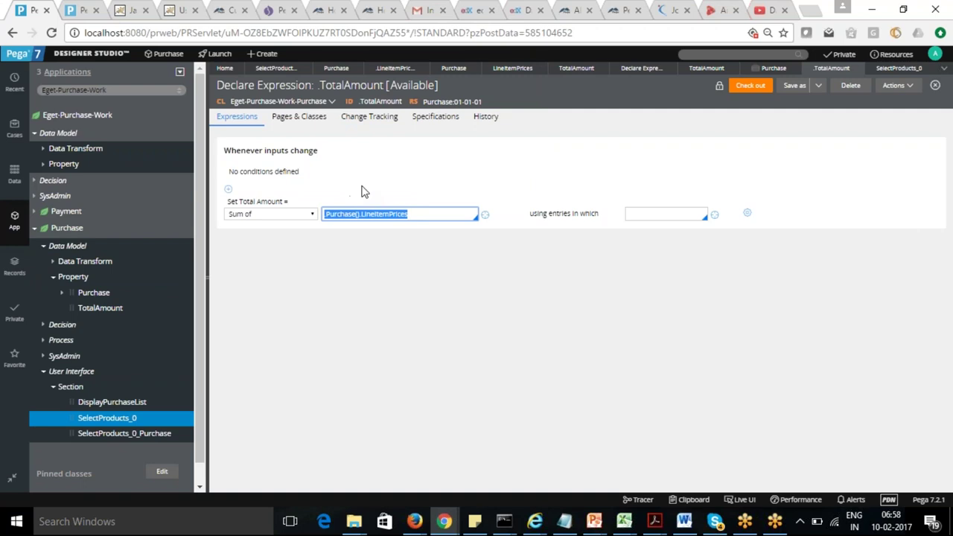
click(363, 190)
Review the Calculate Value options in the change tracking settings of the .TotalAmount expression
click(368, 122)
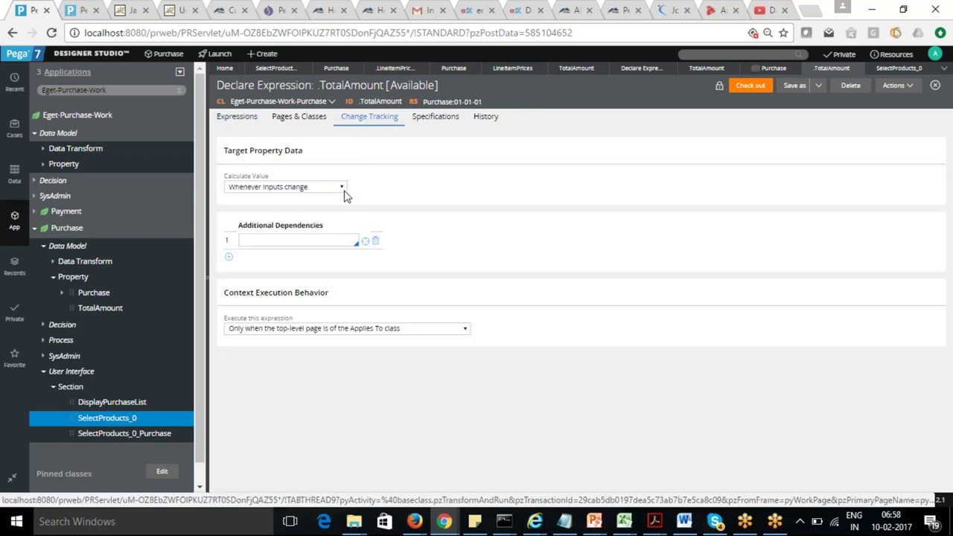
click(343, 188)
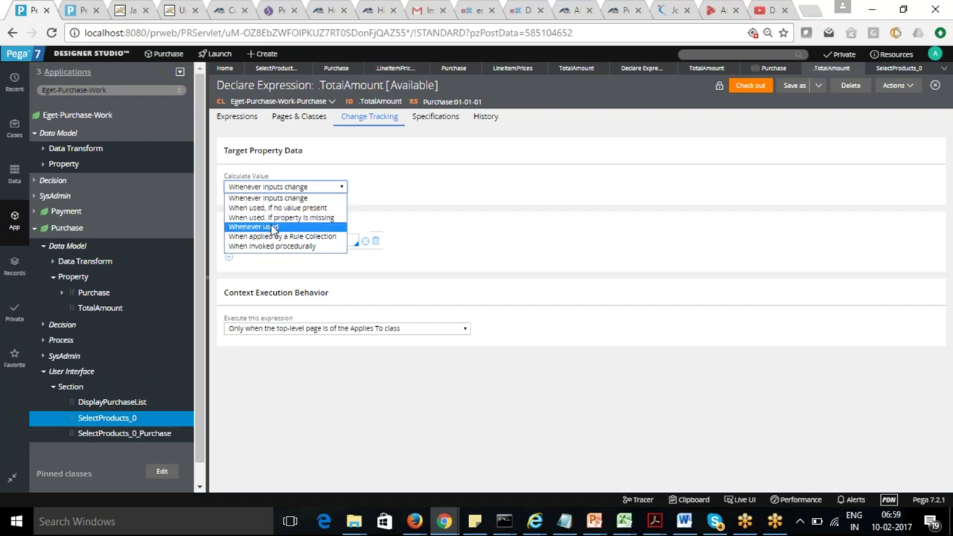
click(473, 276)
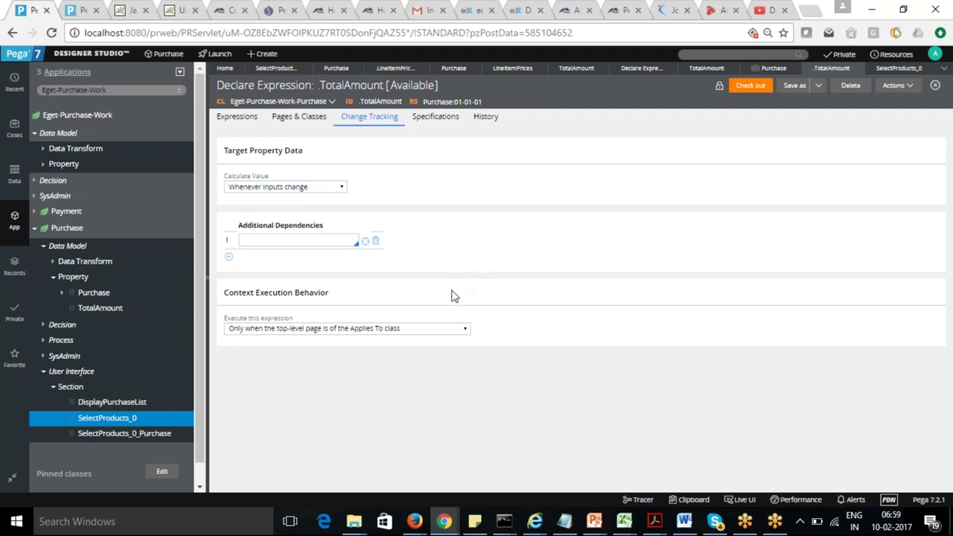
Examine the context execution options that determine when the .TotalAmount expression is executed
click(349, 334)
click(349, 339)
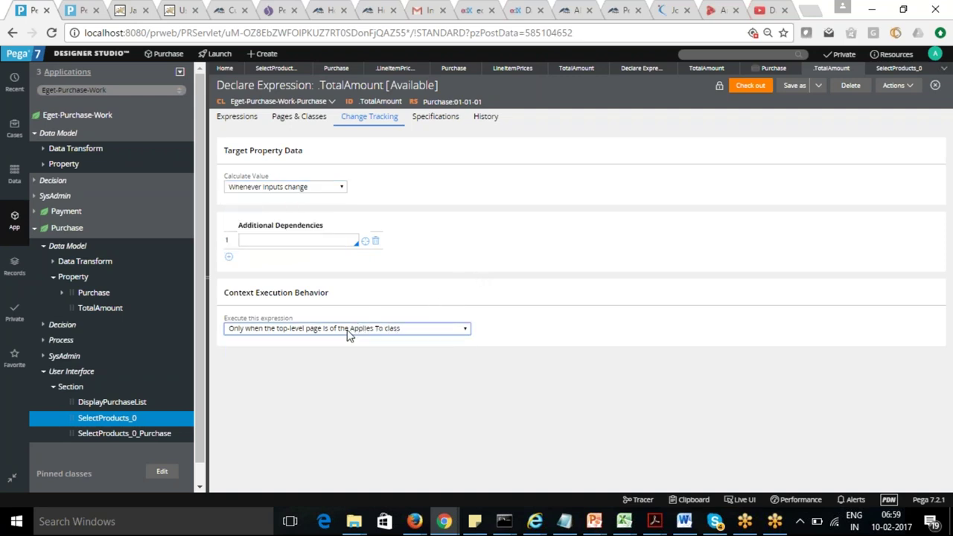
click(347, 330)
click(346, 331)
click(346, 330)
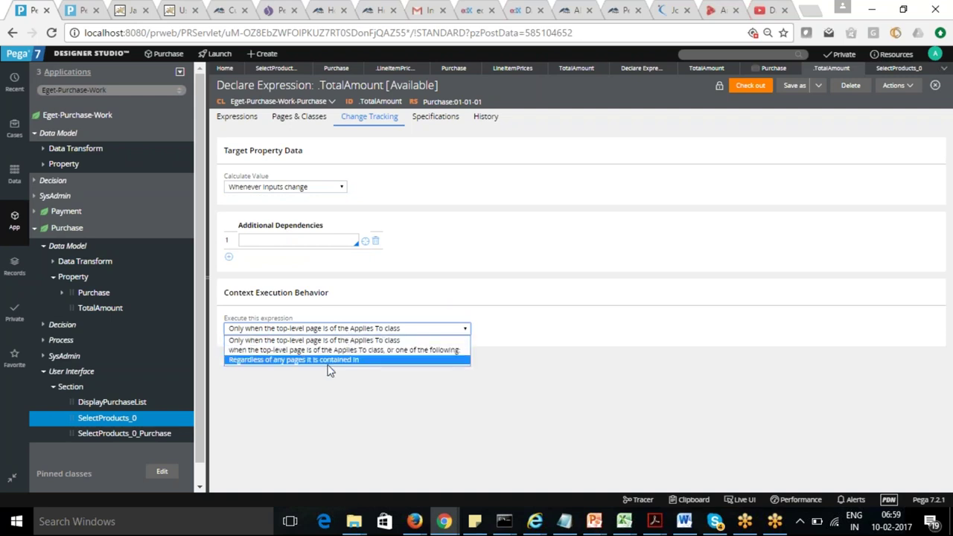
click(370, 298)
click(362, 327)
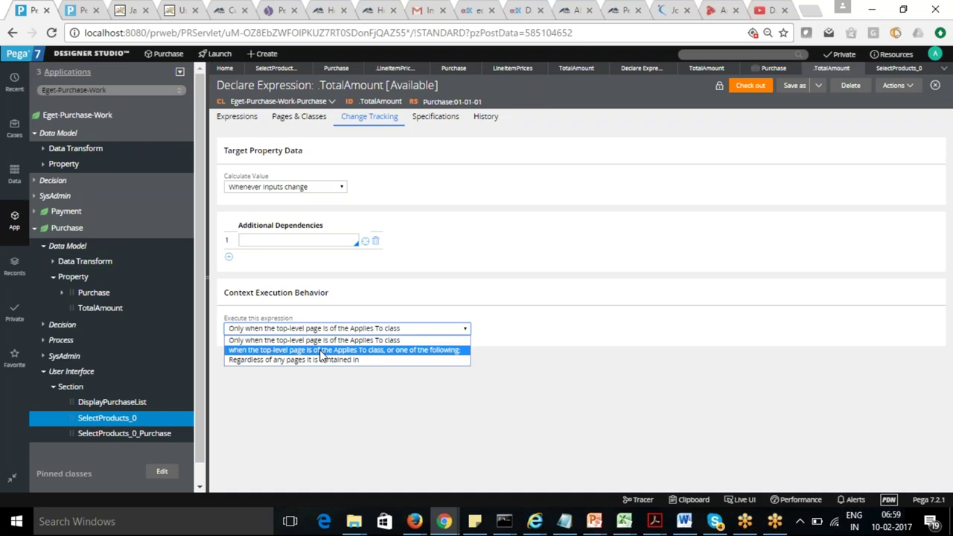
click(378, 297)
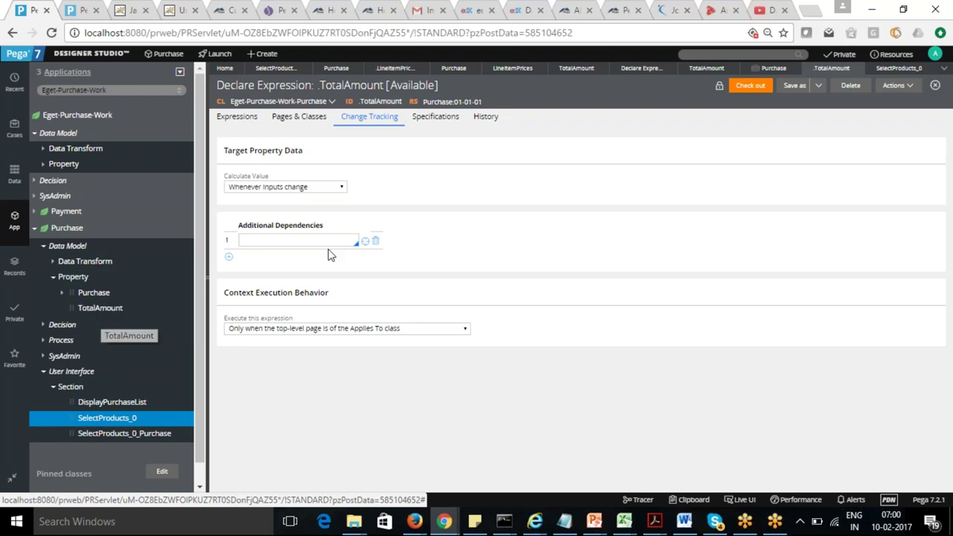
Review the calculation functions available for Total Amount and try to open the .Purchase().LineItemPrices property from the expression
click(237, 117)
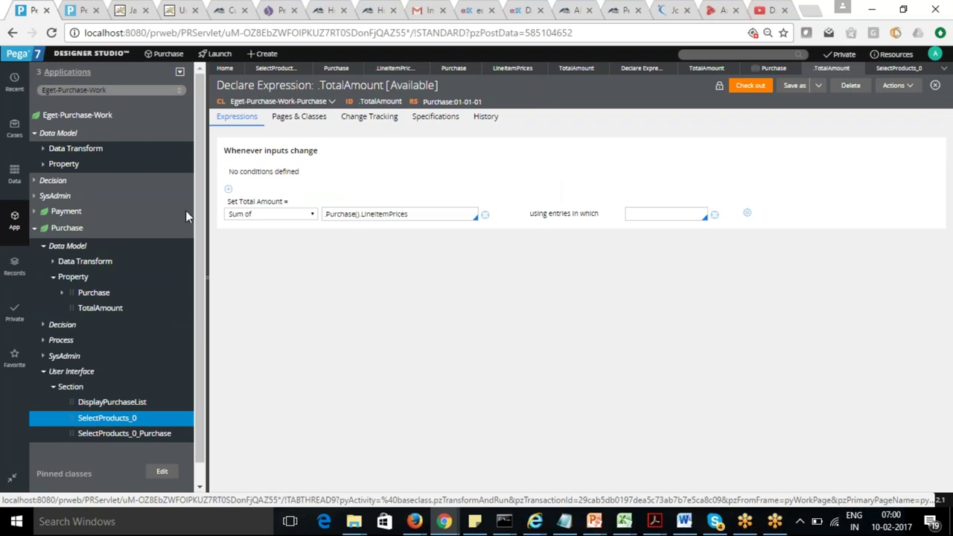
click(35, 229)
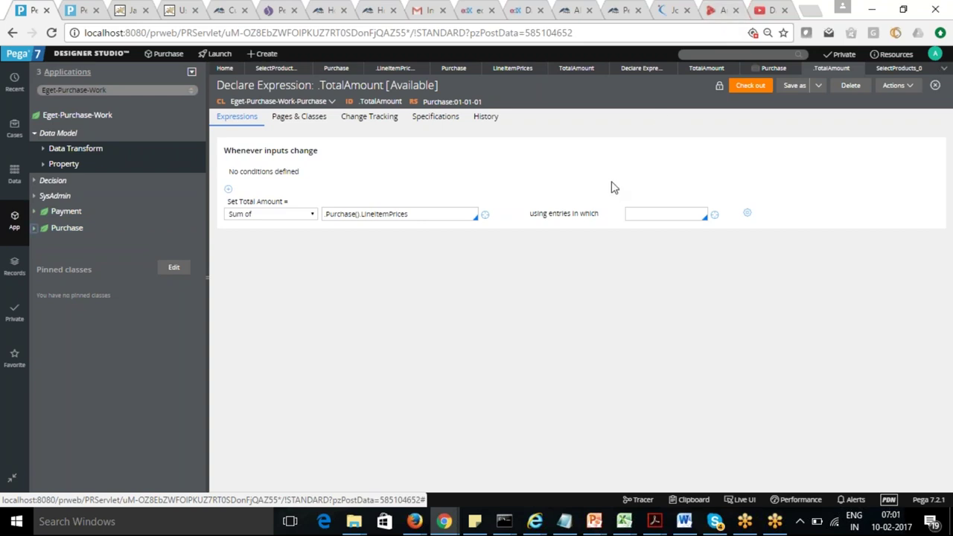
click(313, 215)
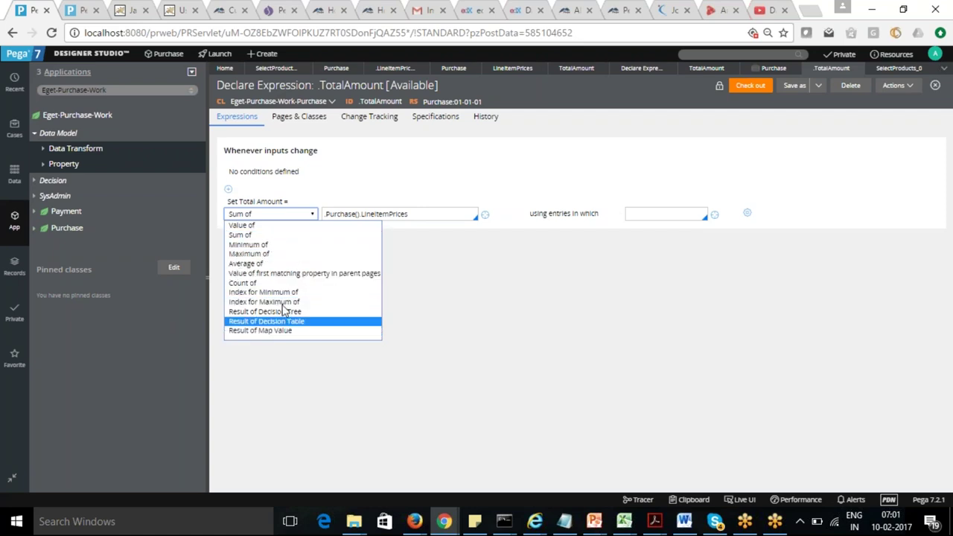
click(461, 267)
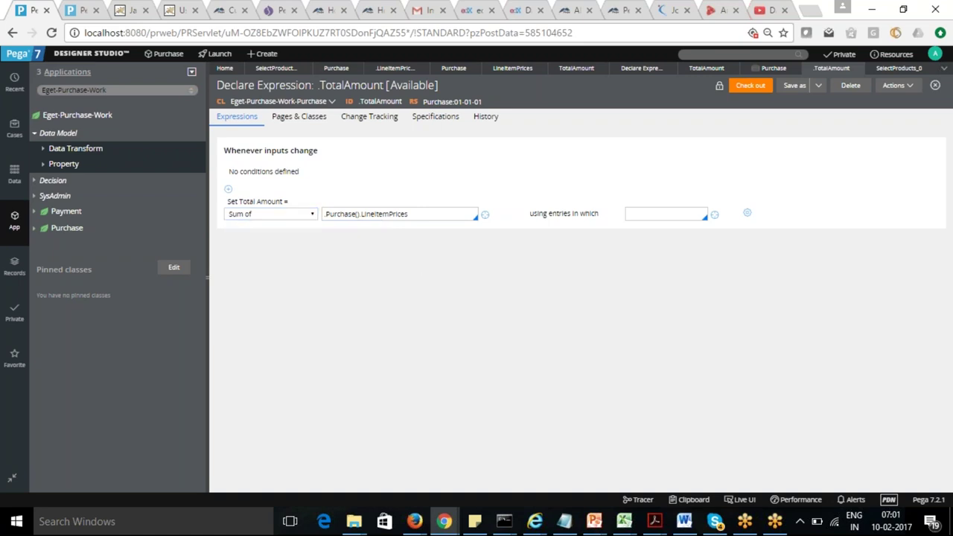
click(484, 216)
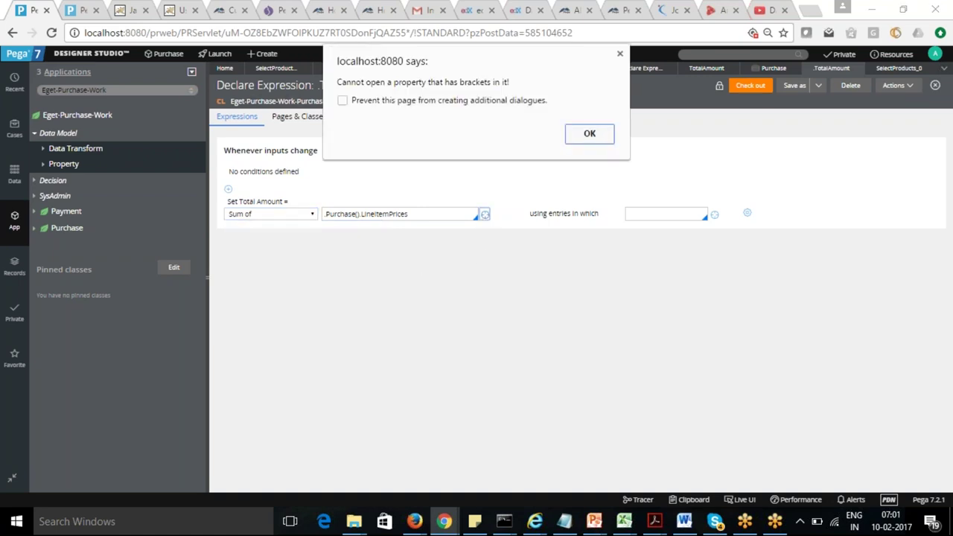
click(619, 53)
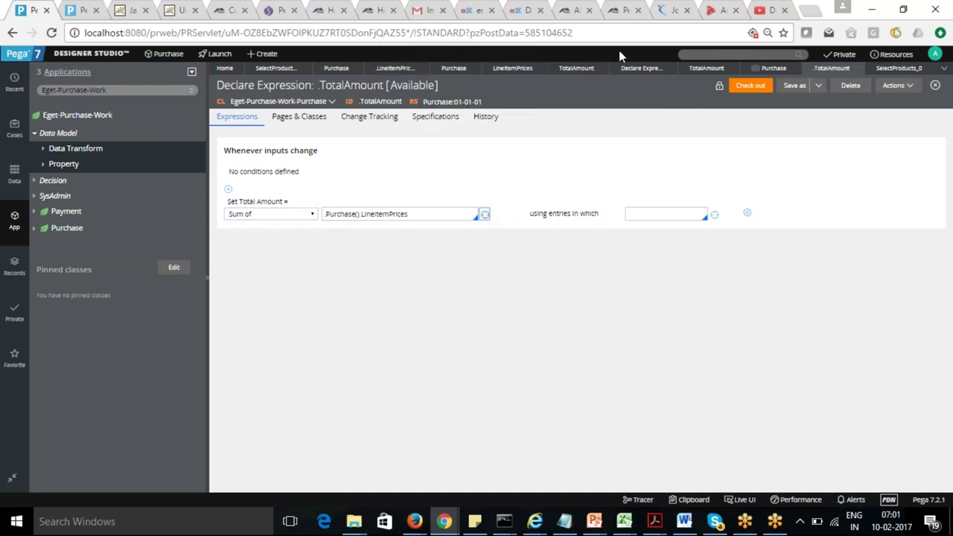